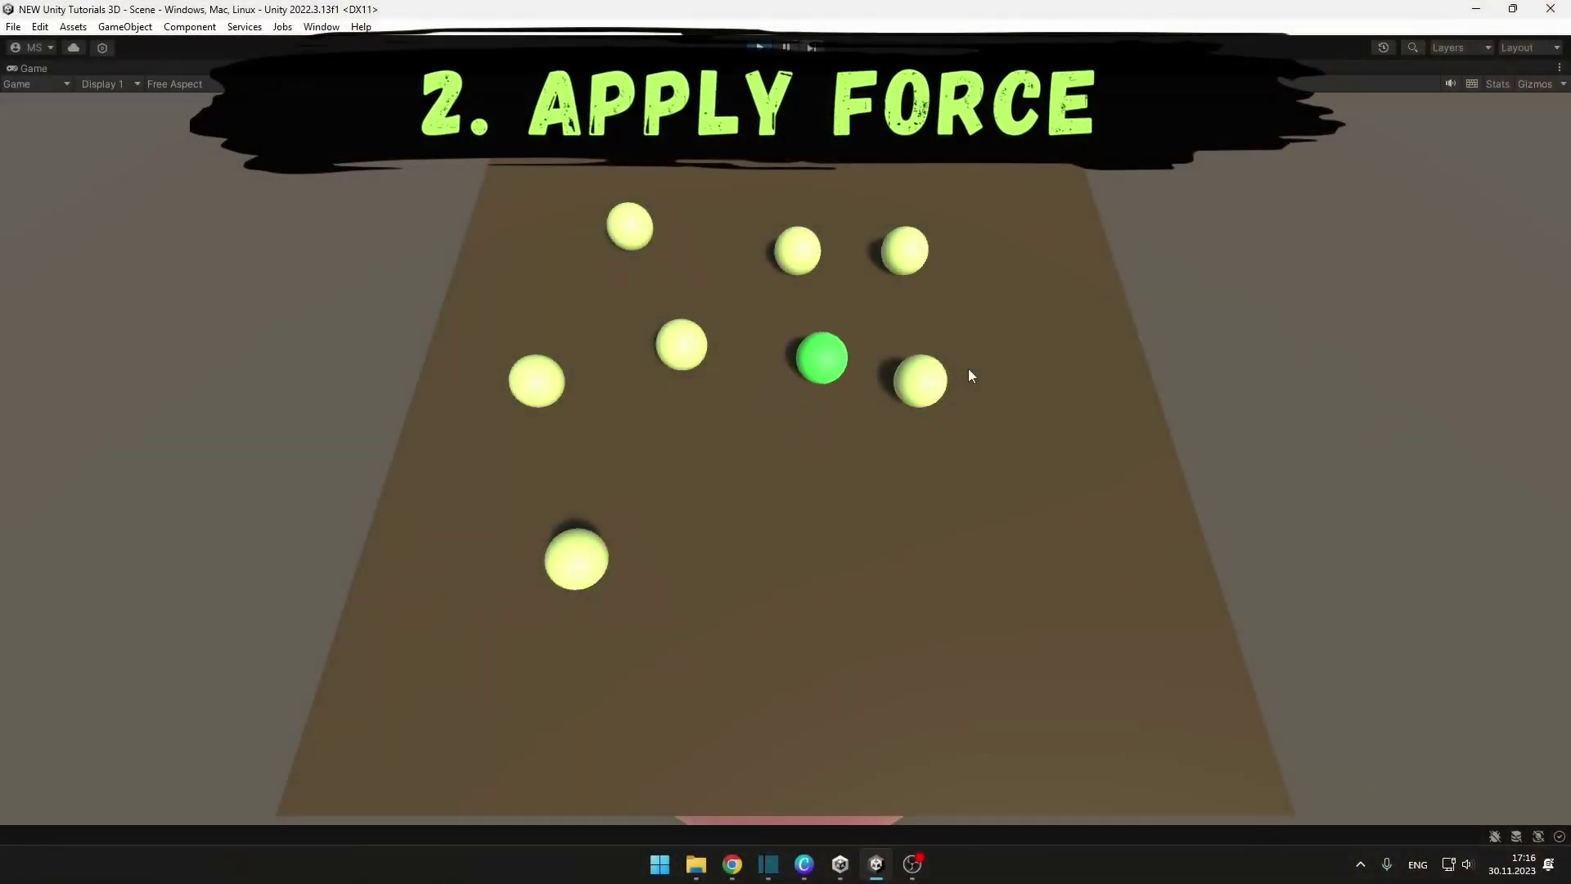
Roll the green ball around the demo scene with the W key
key(w)
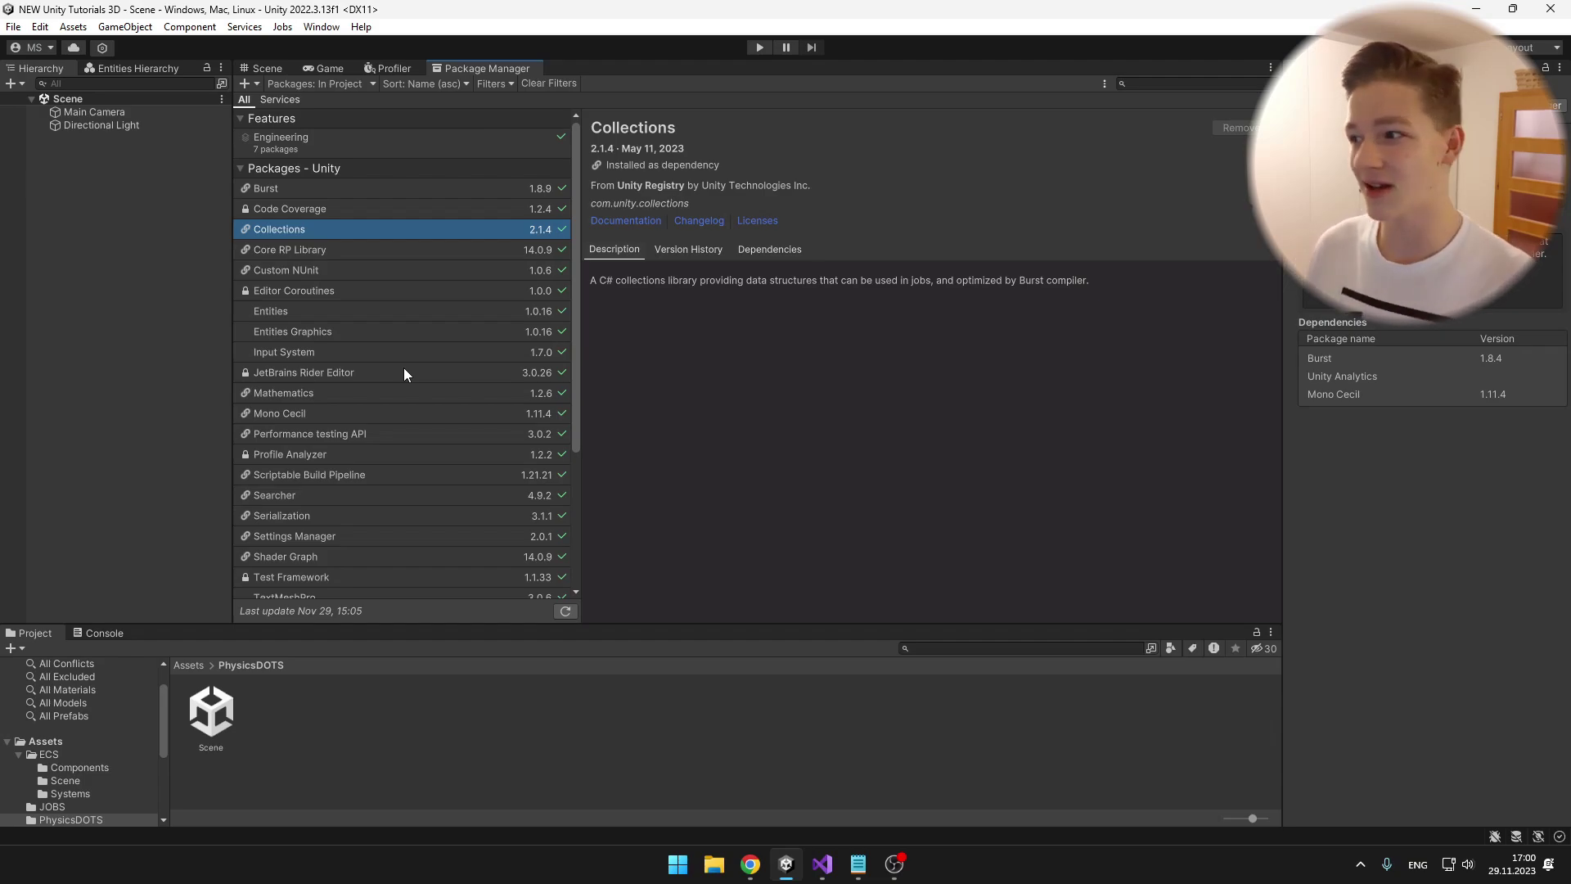
Review the Entities, Collections, Entities Graphics, Mathematics and Unity Physics package details
click(298, 319)
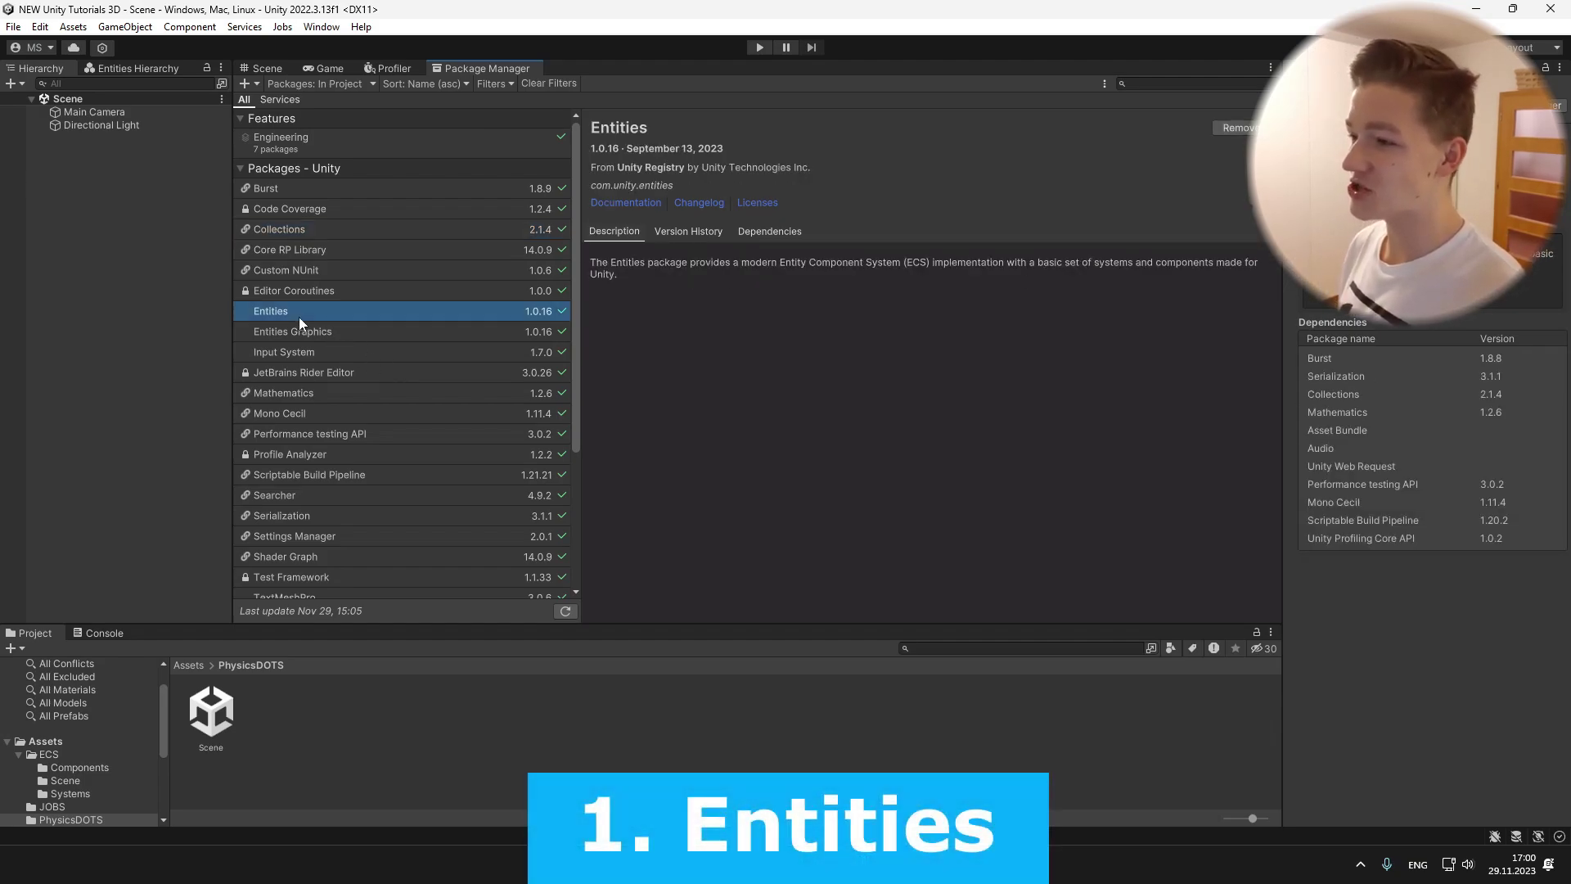
click(286, 229)
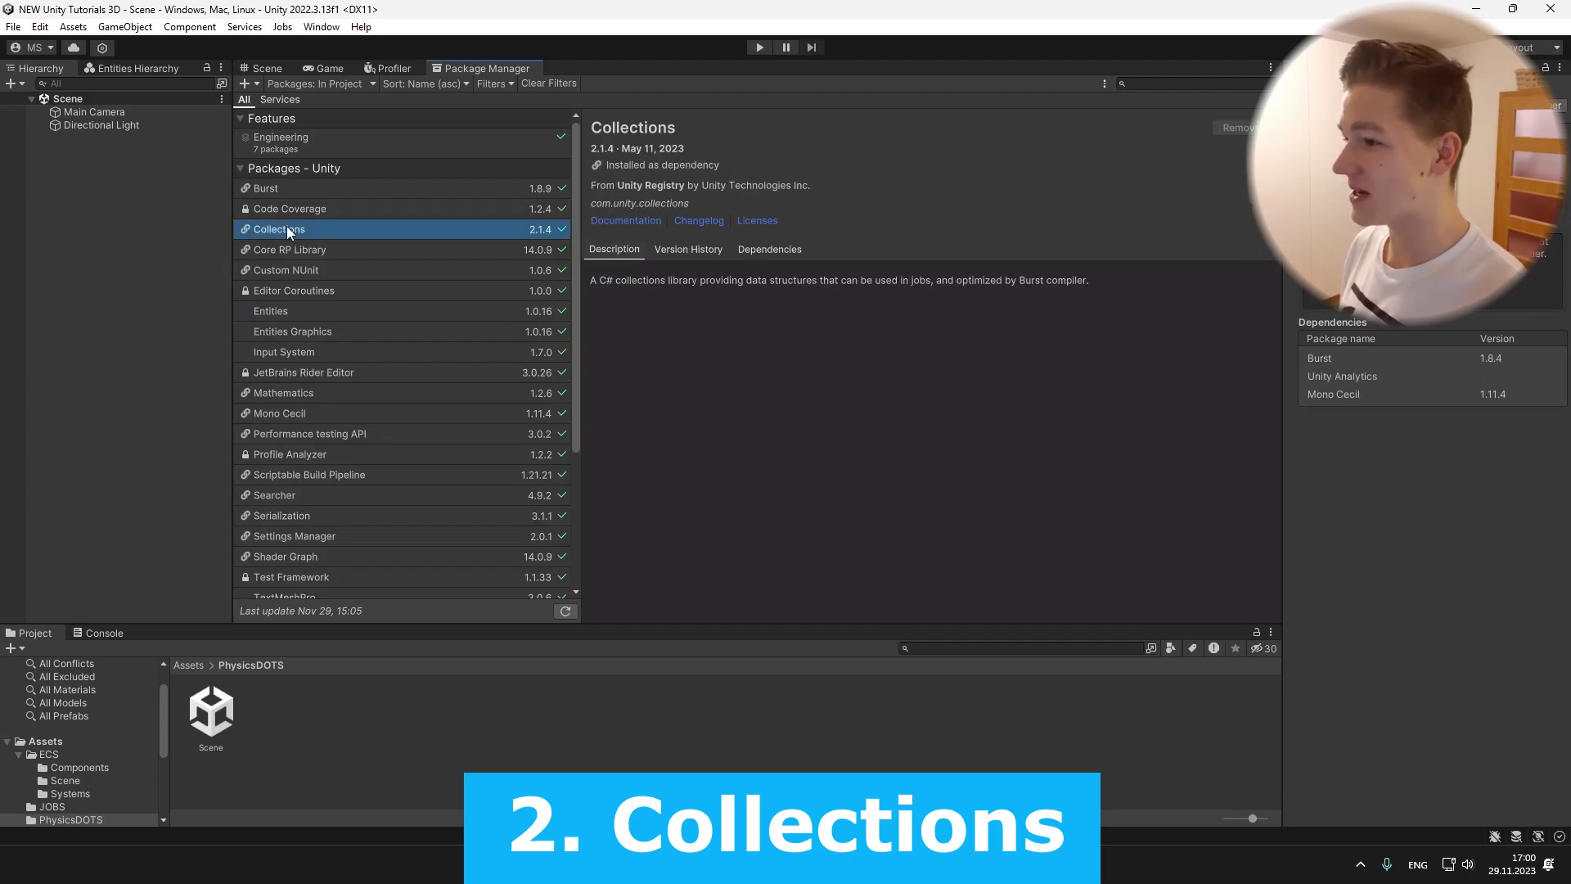
click(306, 332)
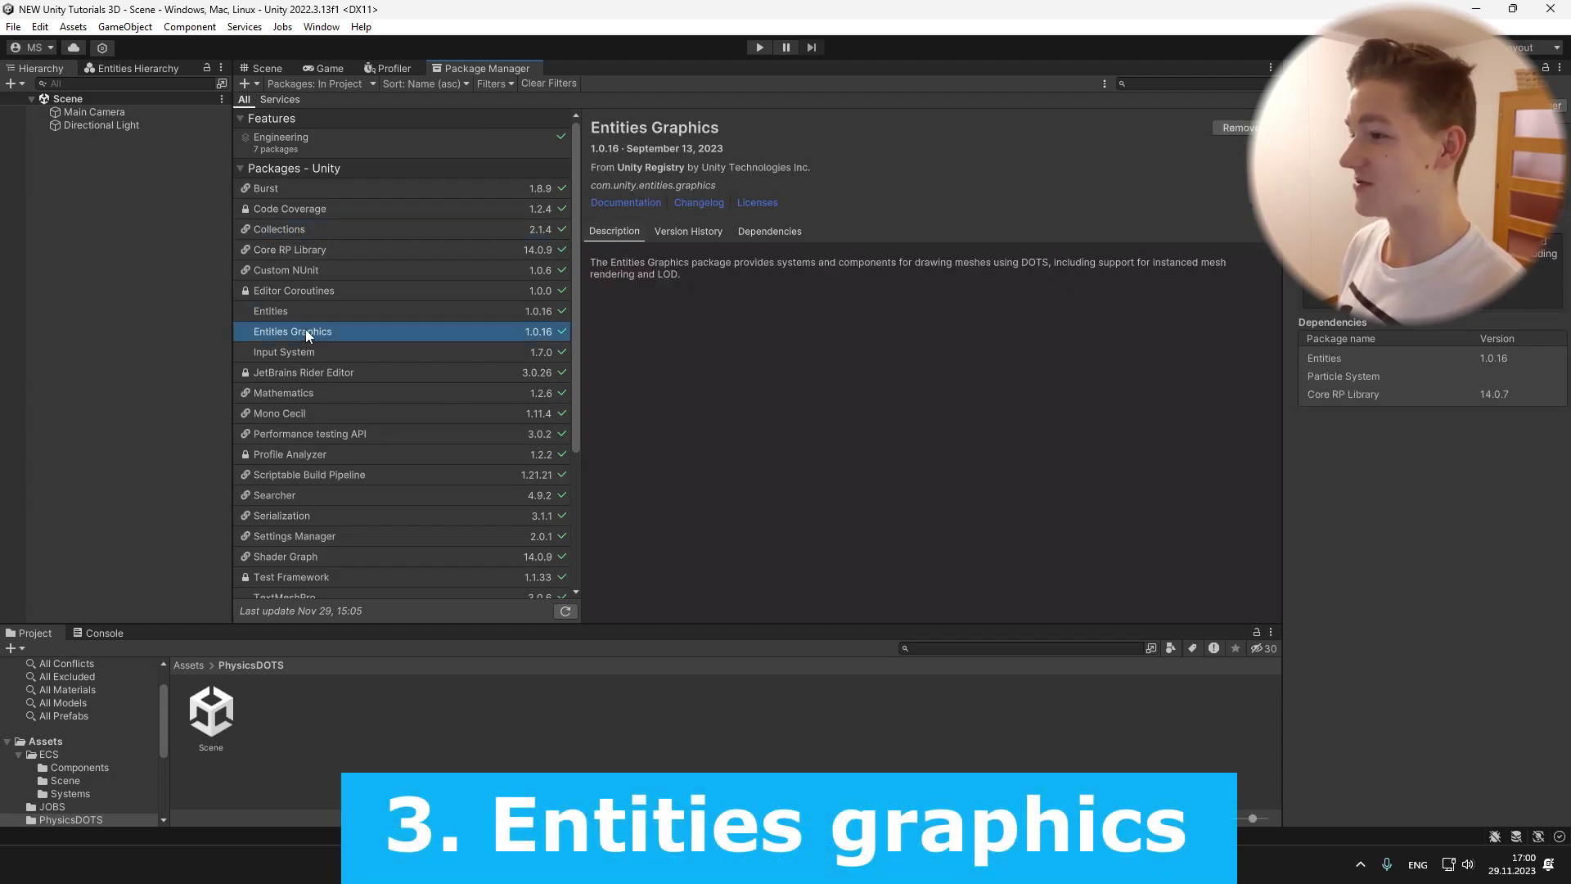
click(291, 394)
scroll(367, 434, down, 5)
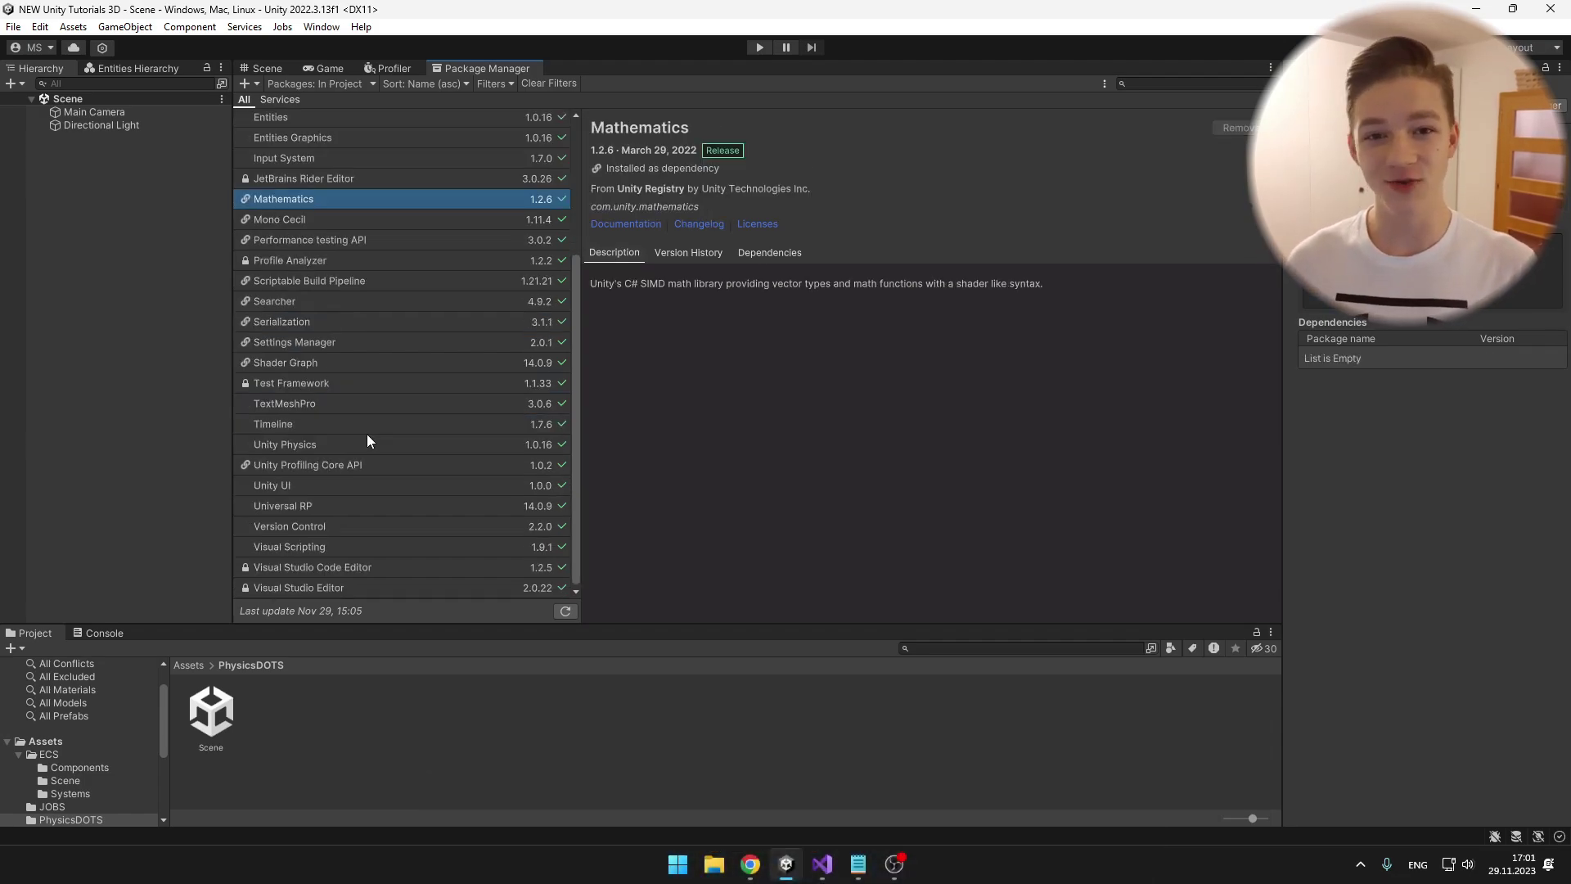
click(316, 444)
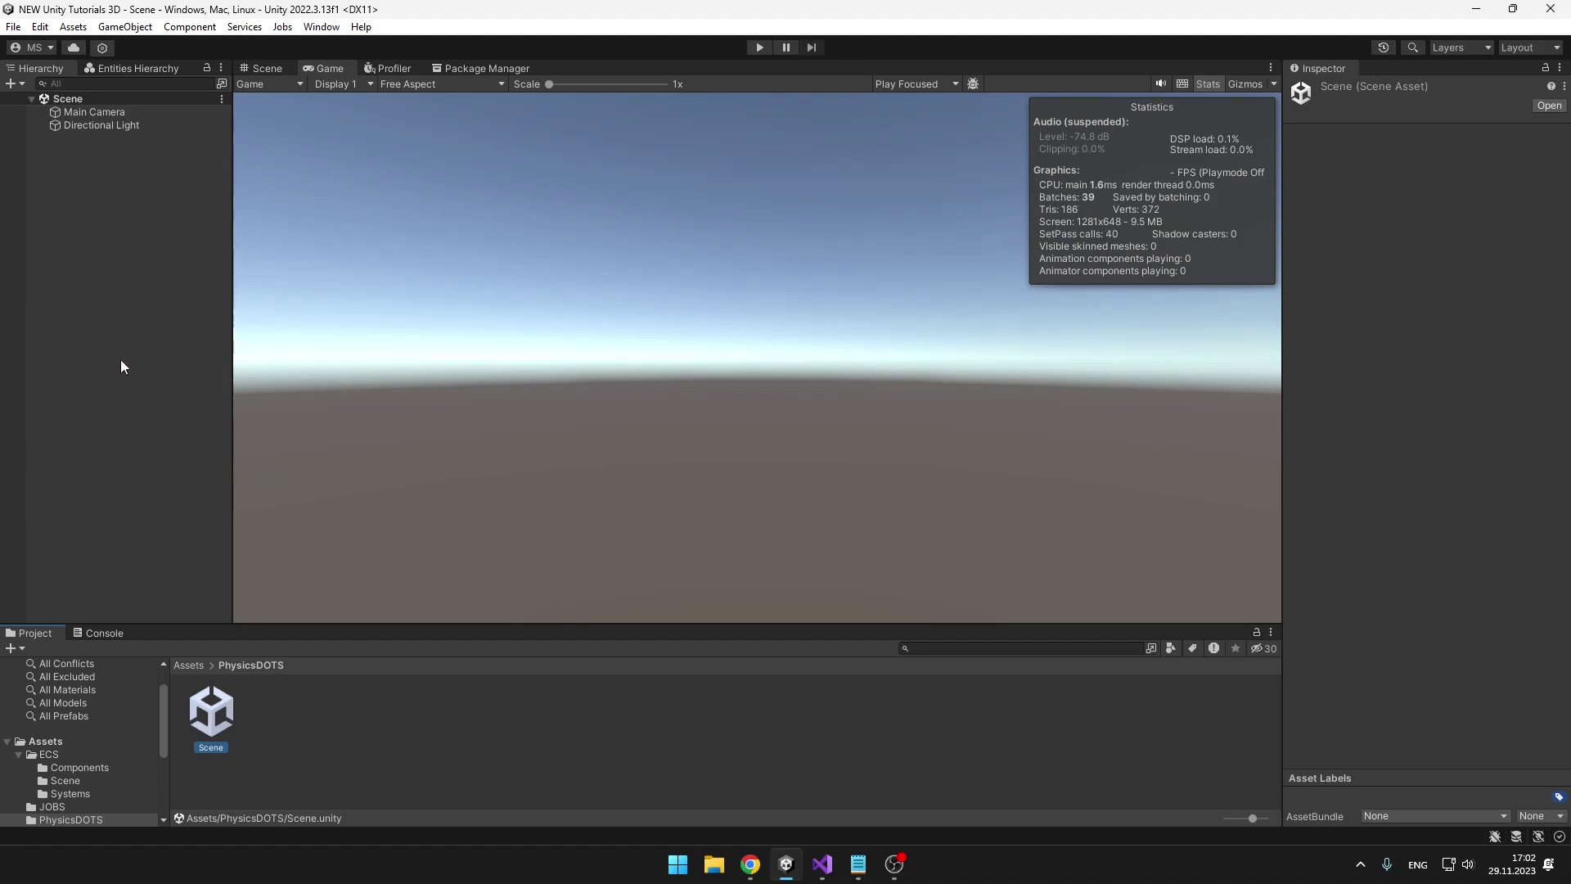
Create an empty New Sub Scene and save it under its default name
right_click(85, 299)
mouse_move(156, 769)
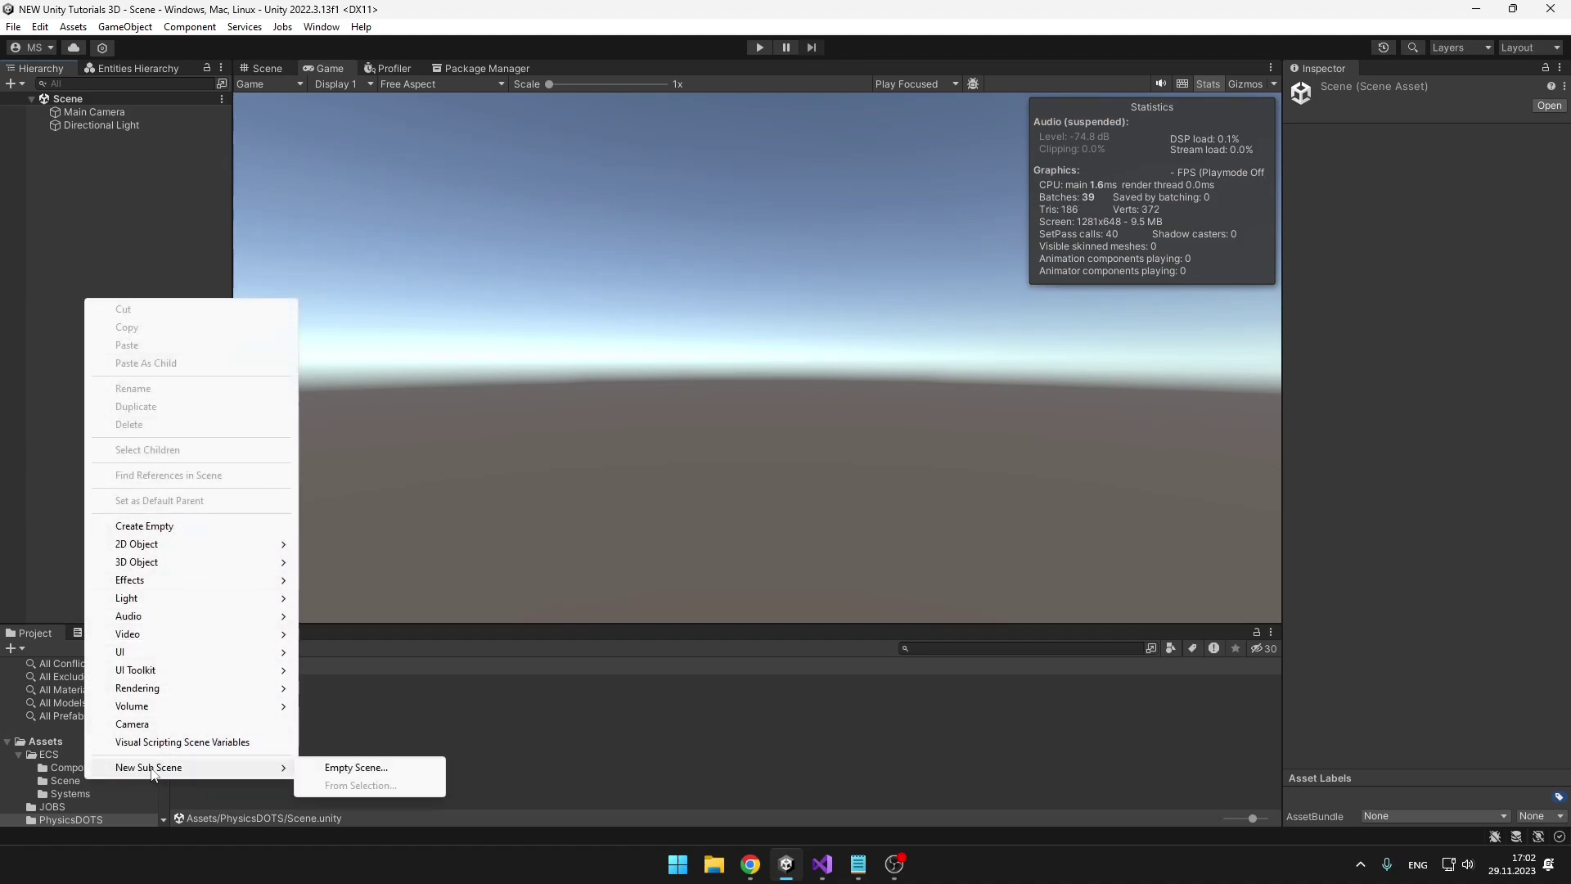
click(357, 767)
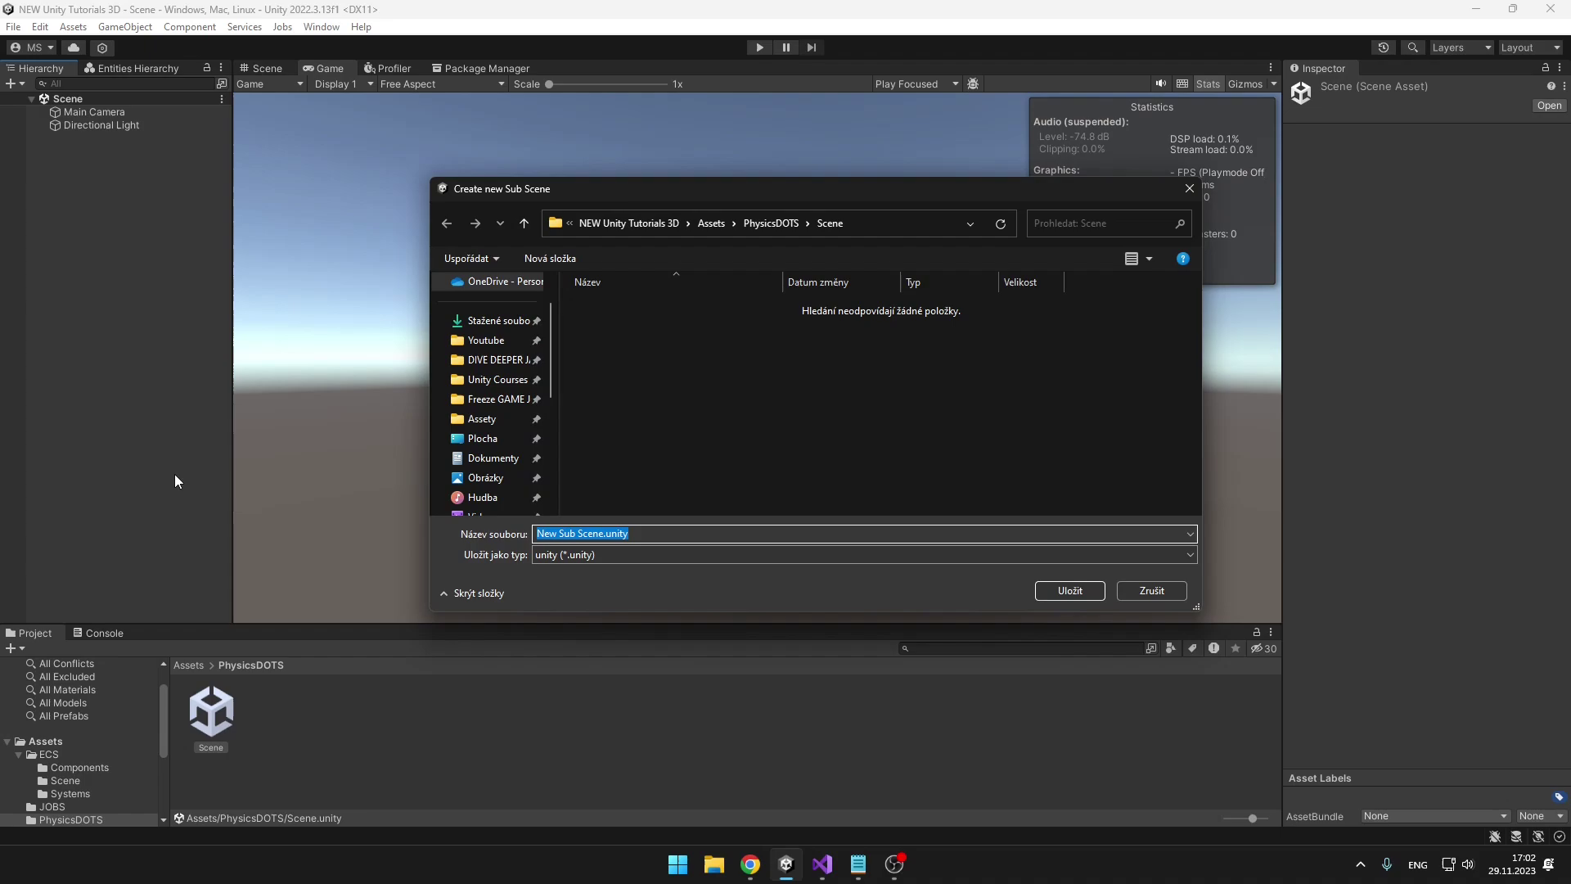
key(Return)
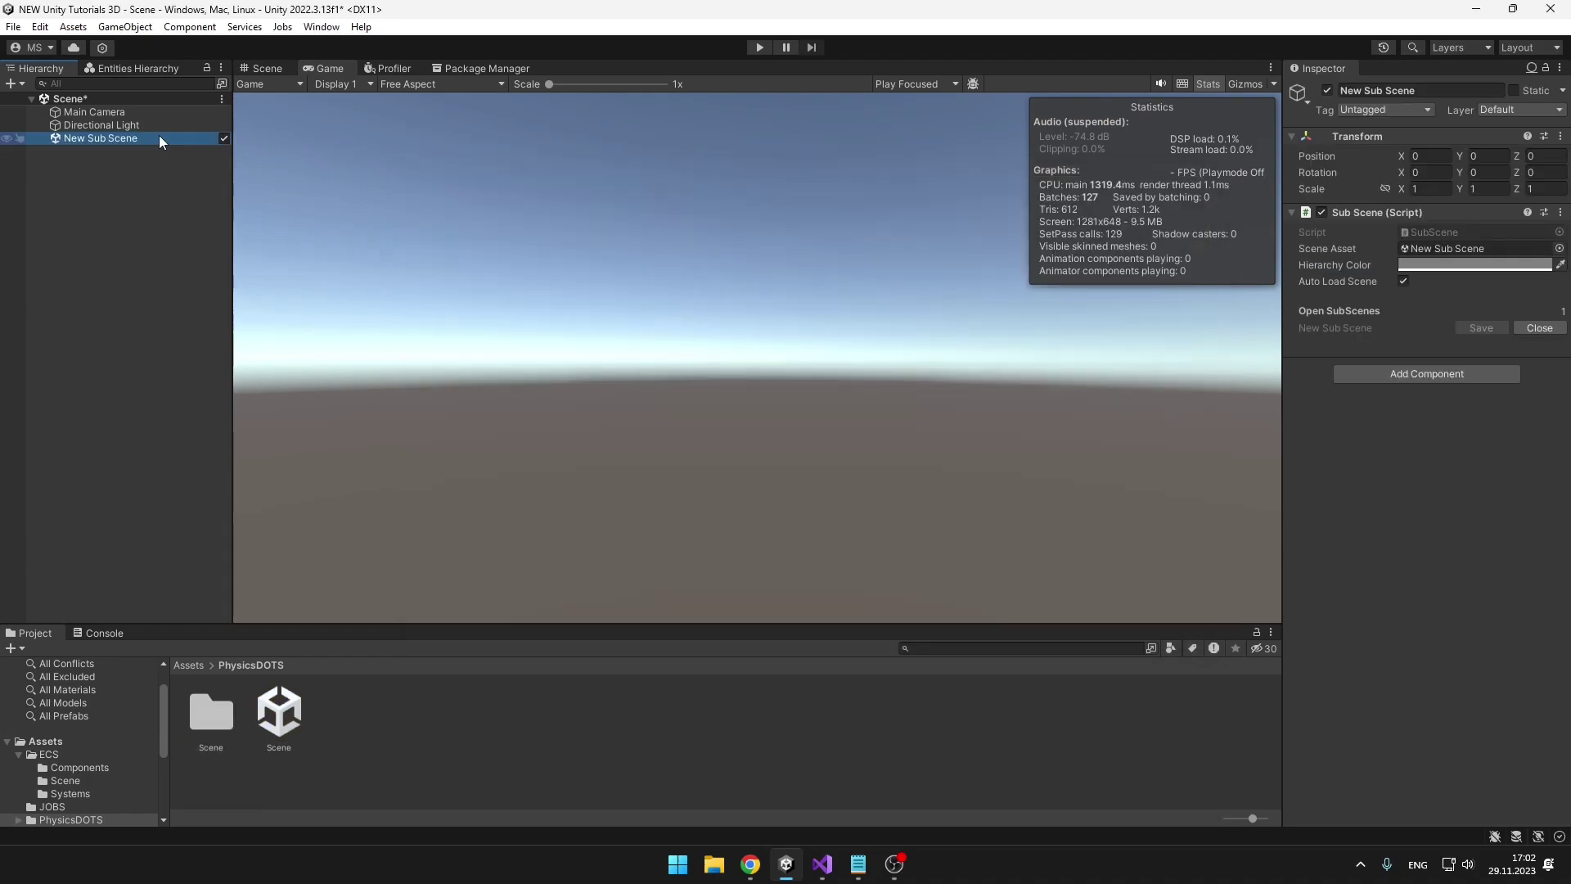
Add a 3D Cube object inside the New Sub Scene
right_click(159, 142)
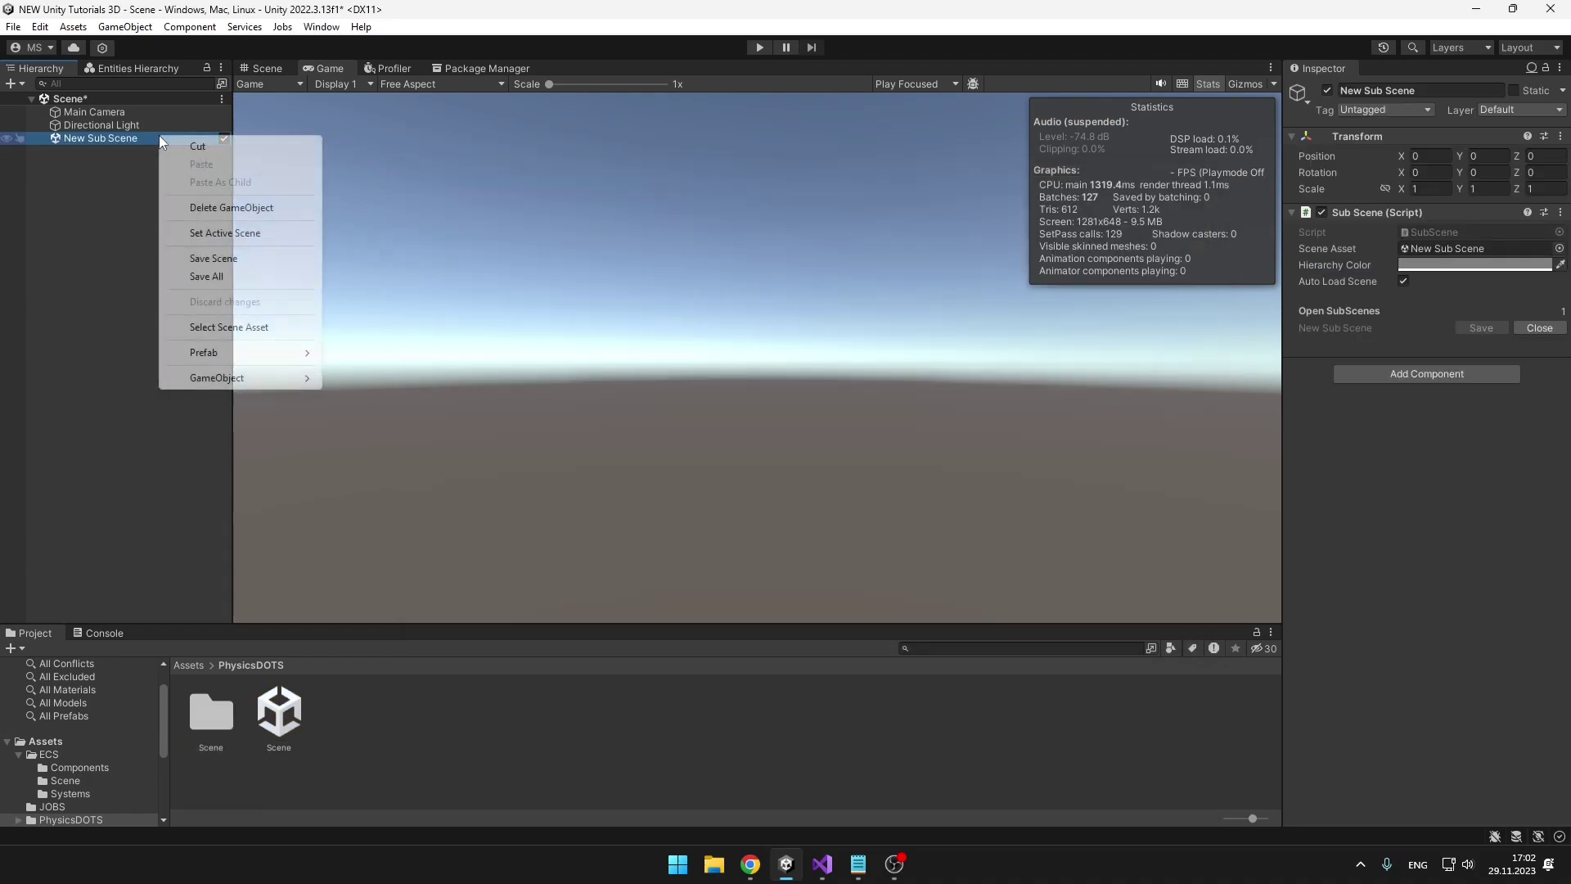
mouse_move(245, 385)
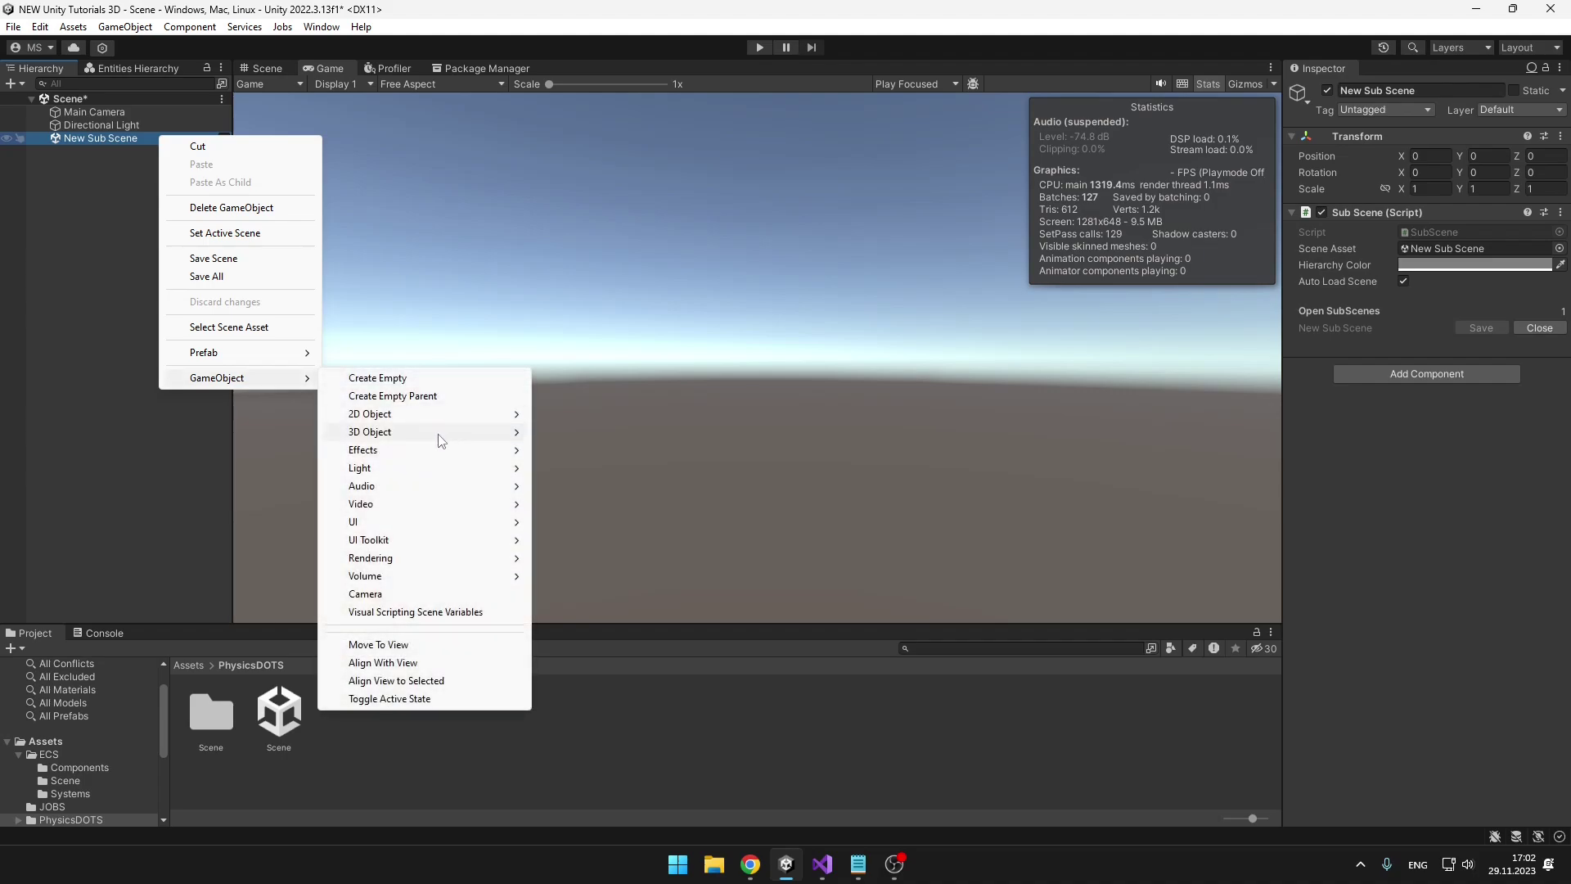
mouse_move(439, 433)
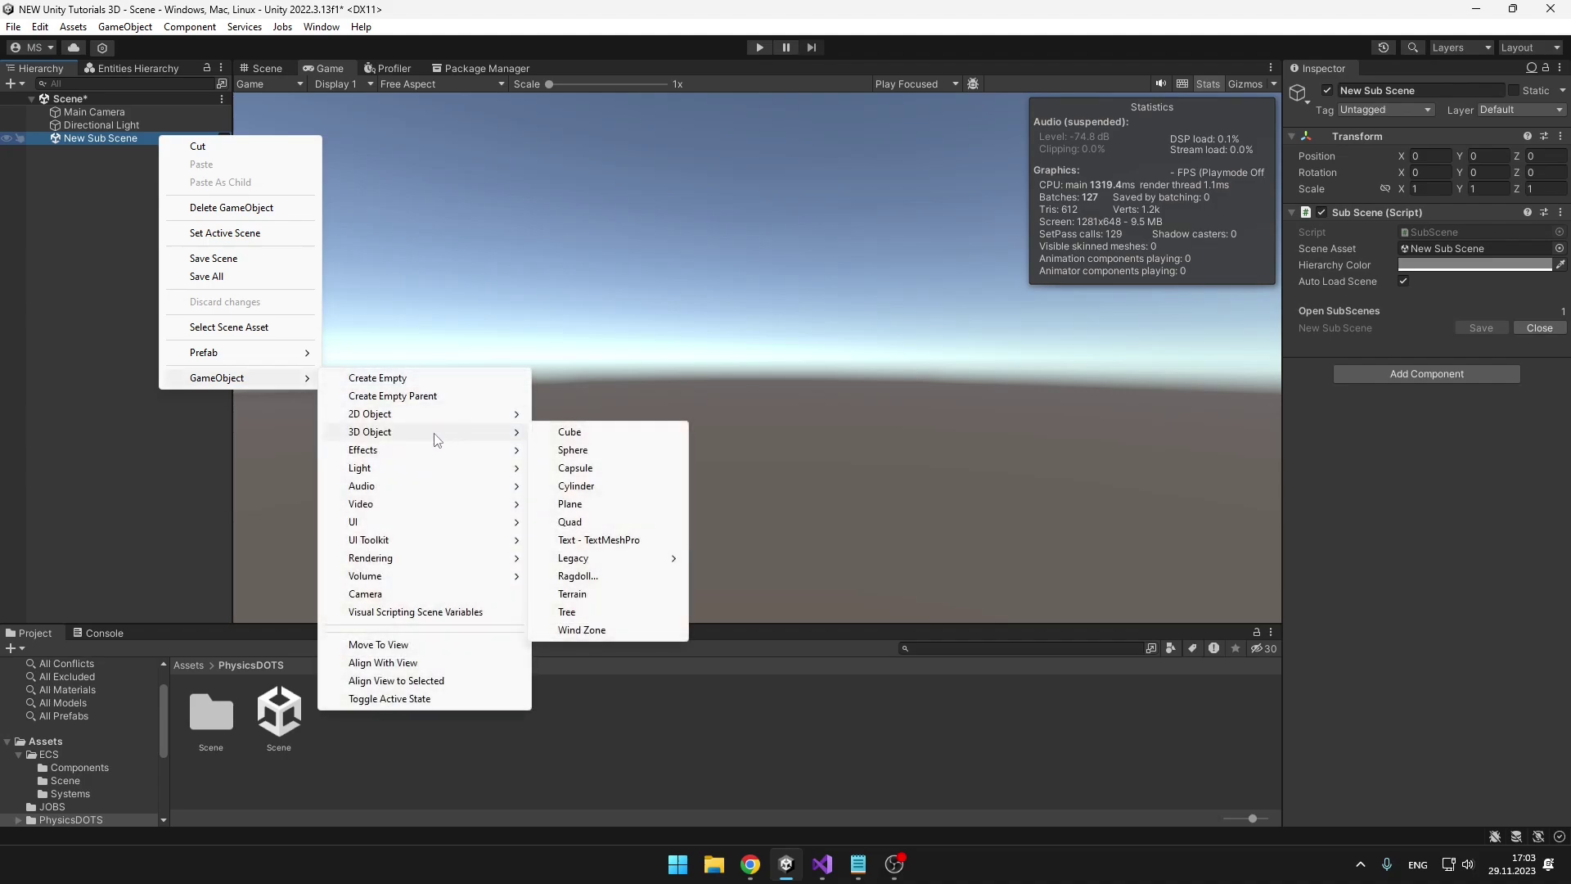
click(617, 440)
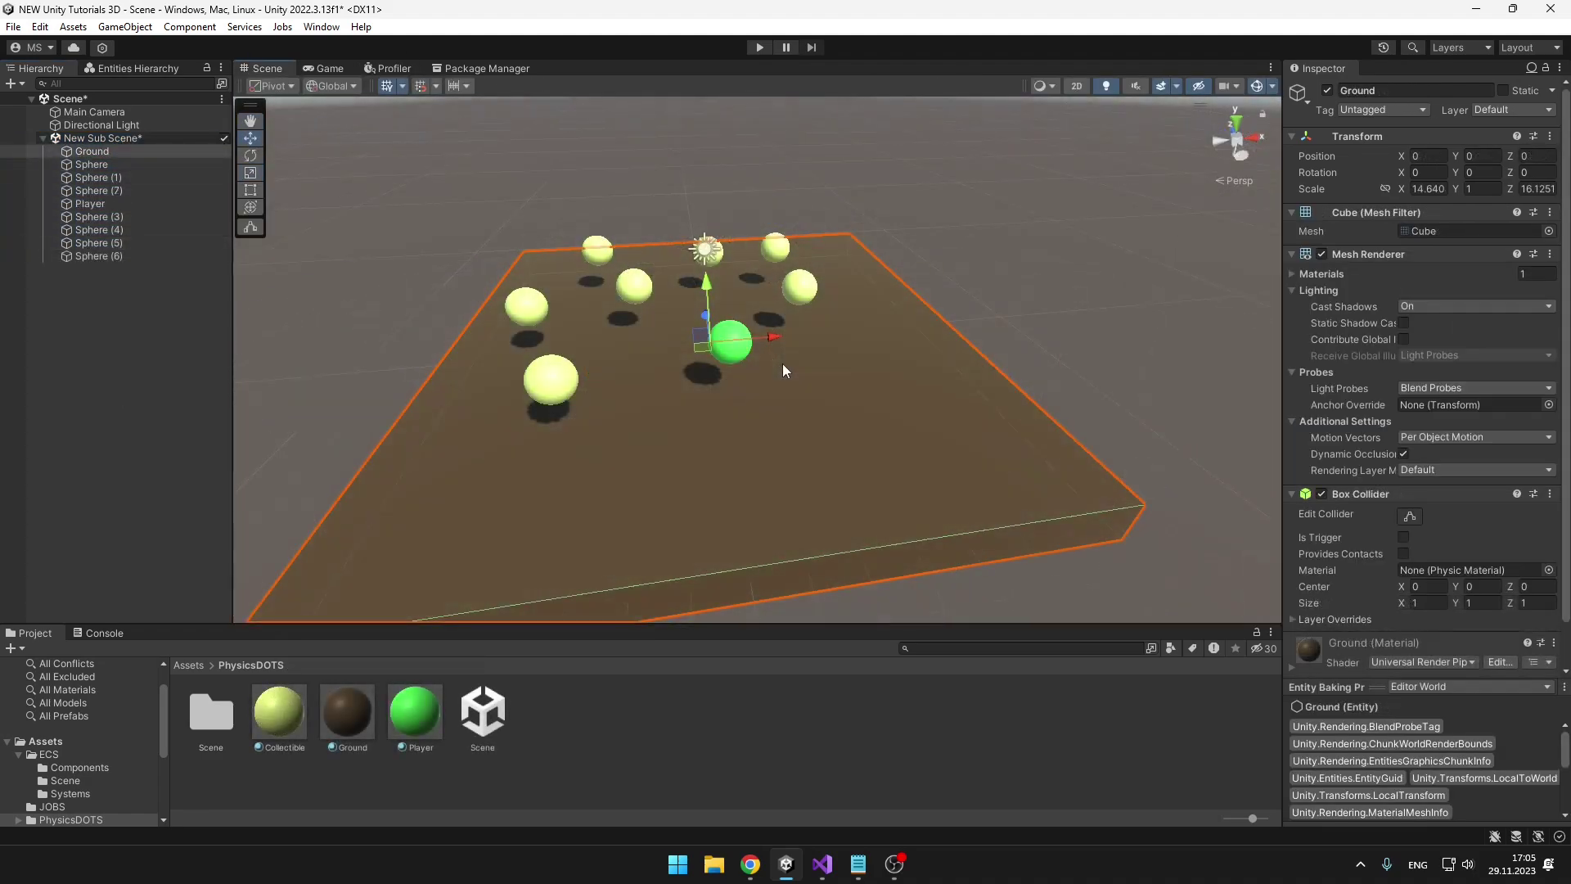
Inspect a yellow sphere and the Player sphere, then enter Play mode and inspect a yellow sphere
scroll(1450, 522, down, 2)
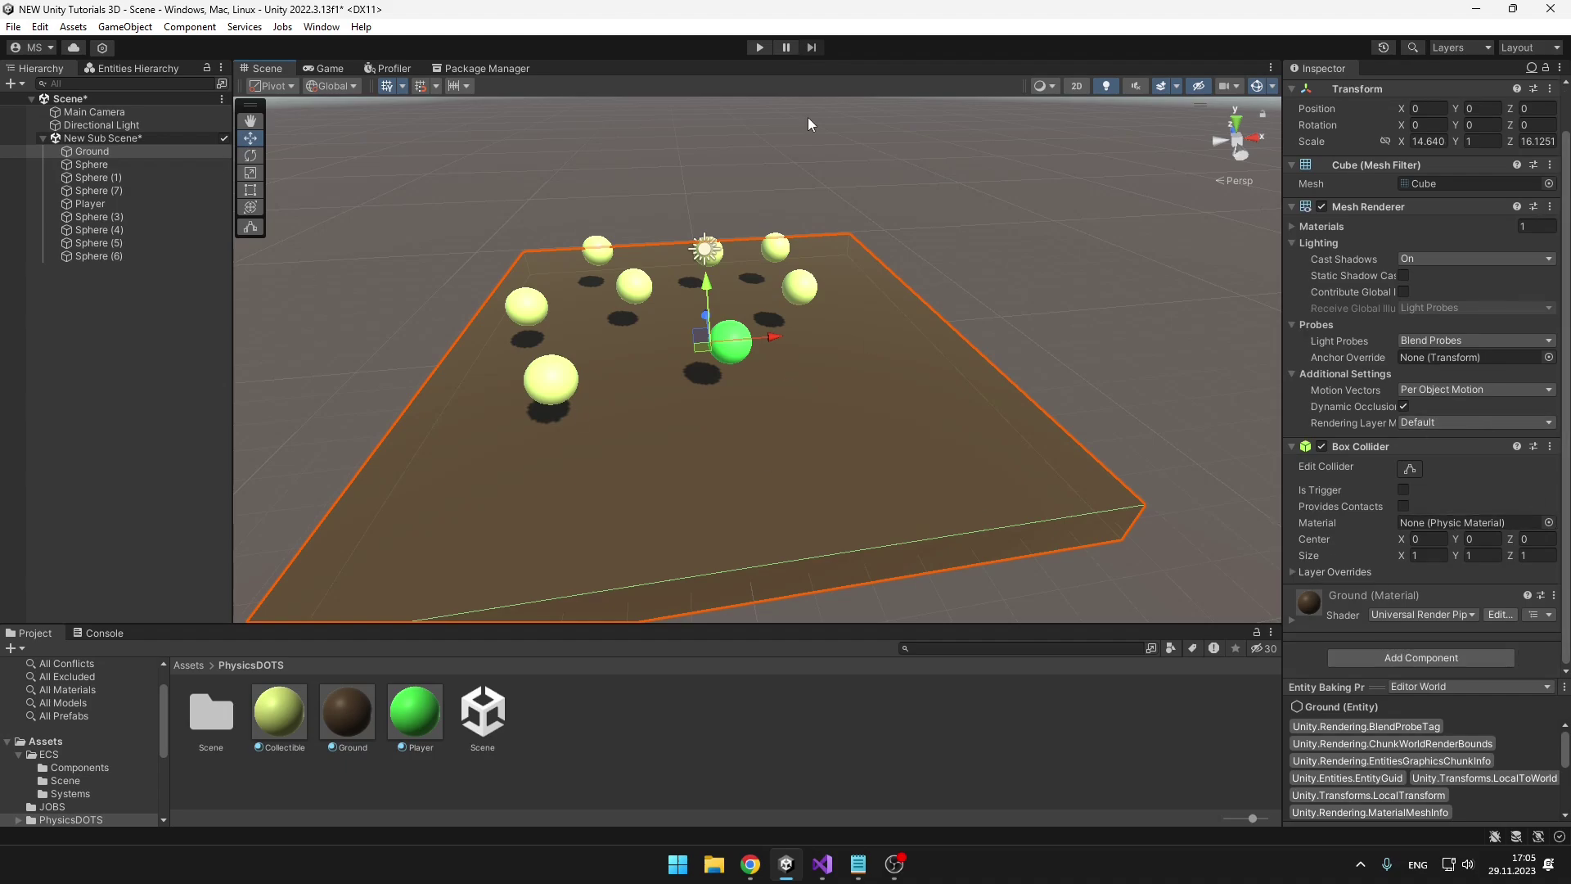
click(104, 229)
click(94, 204)
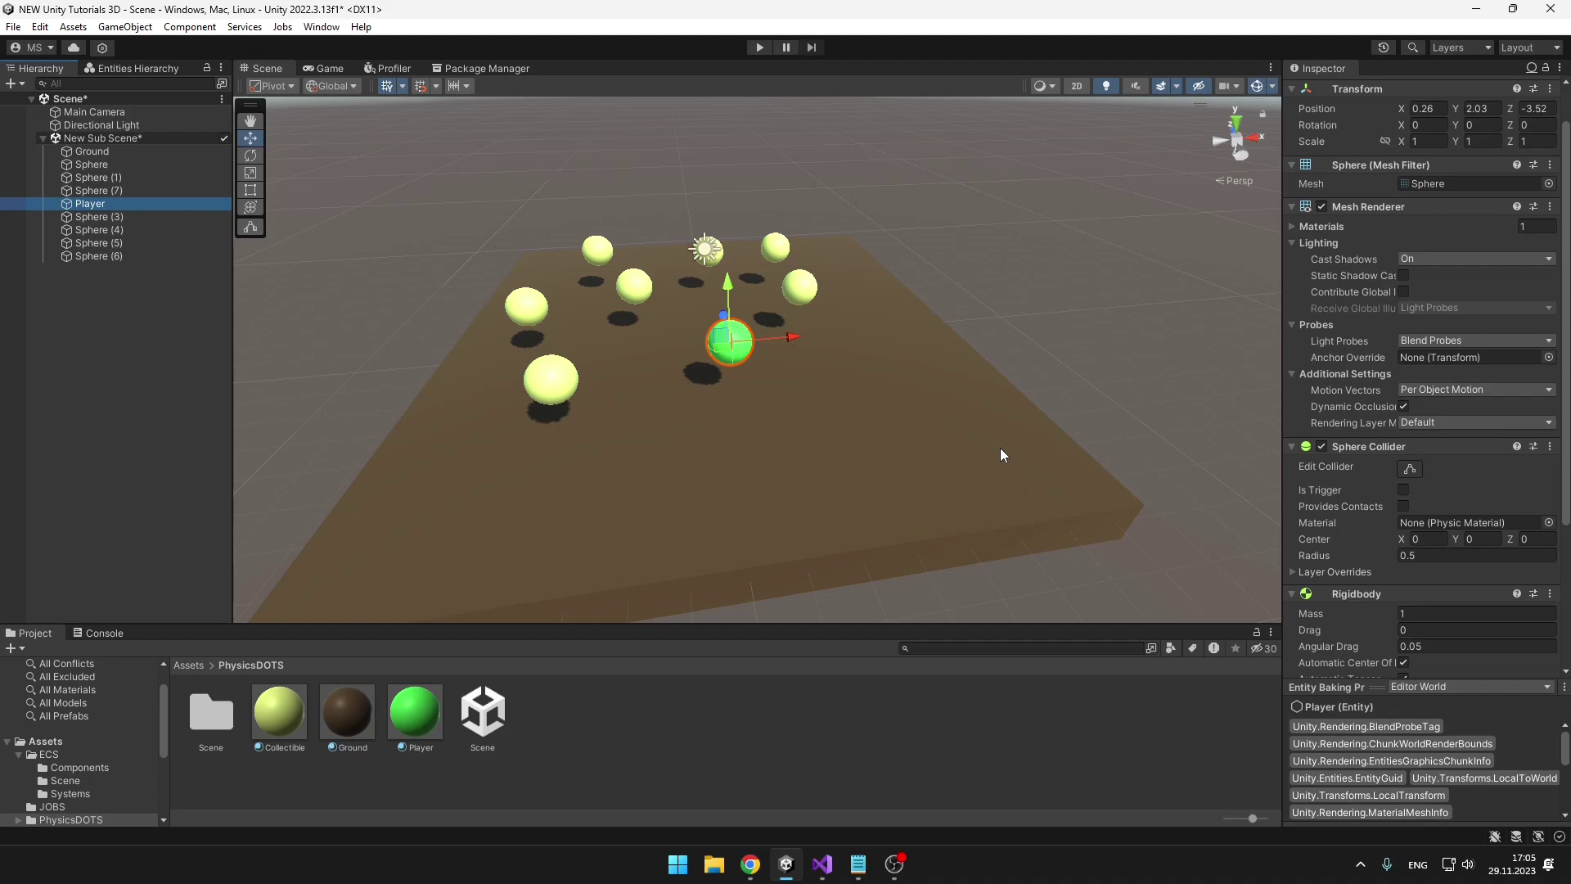
scroll(1391, 573, down, 3)
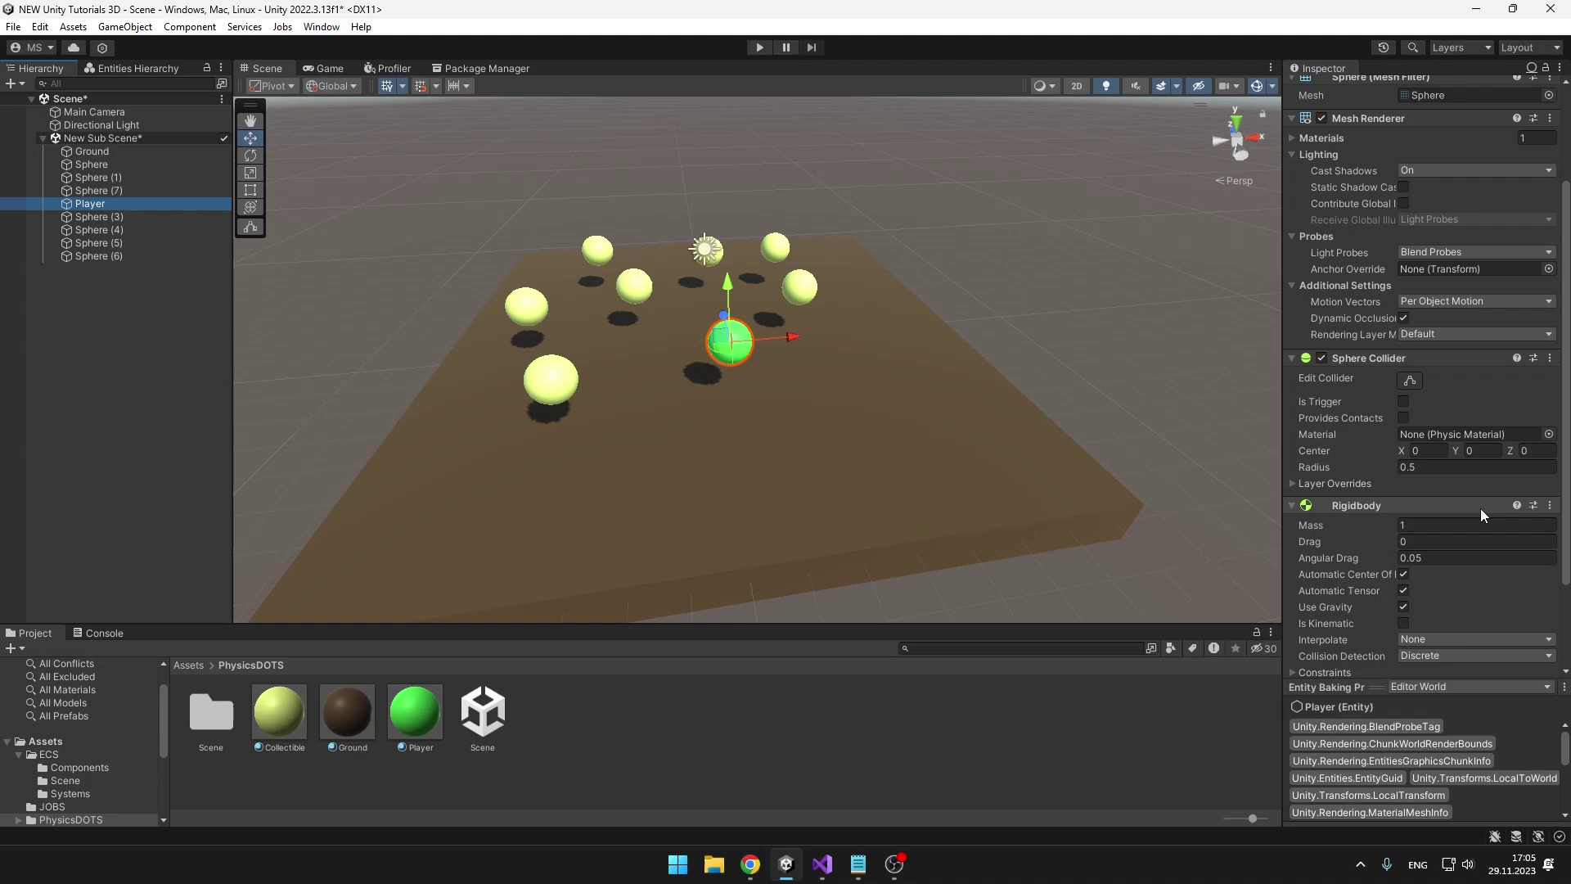
click(765, 47)
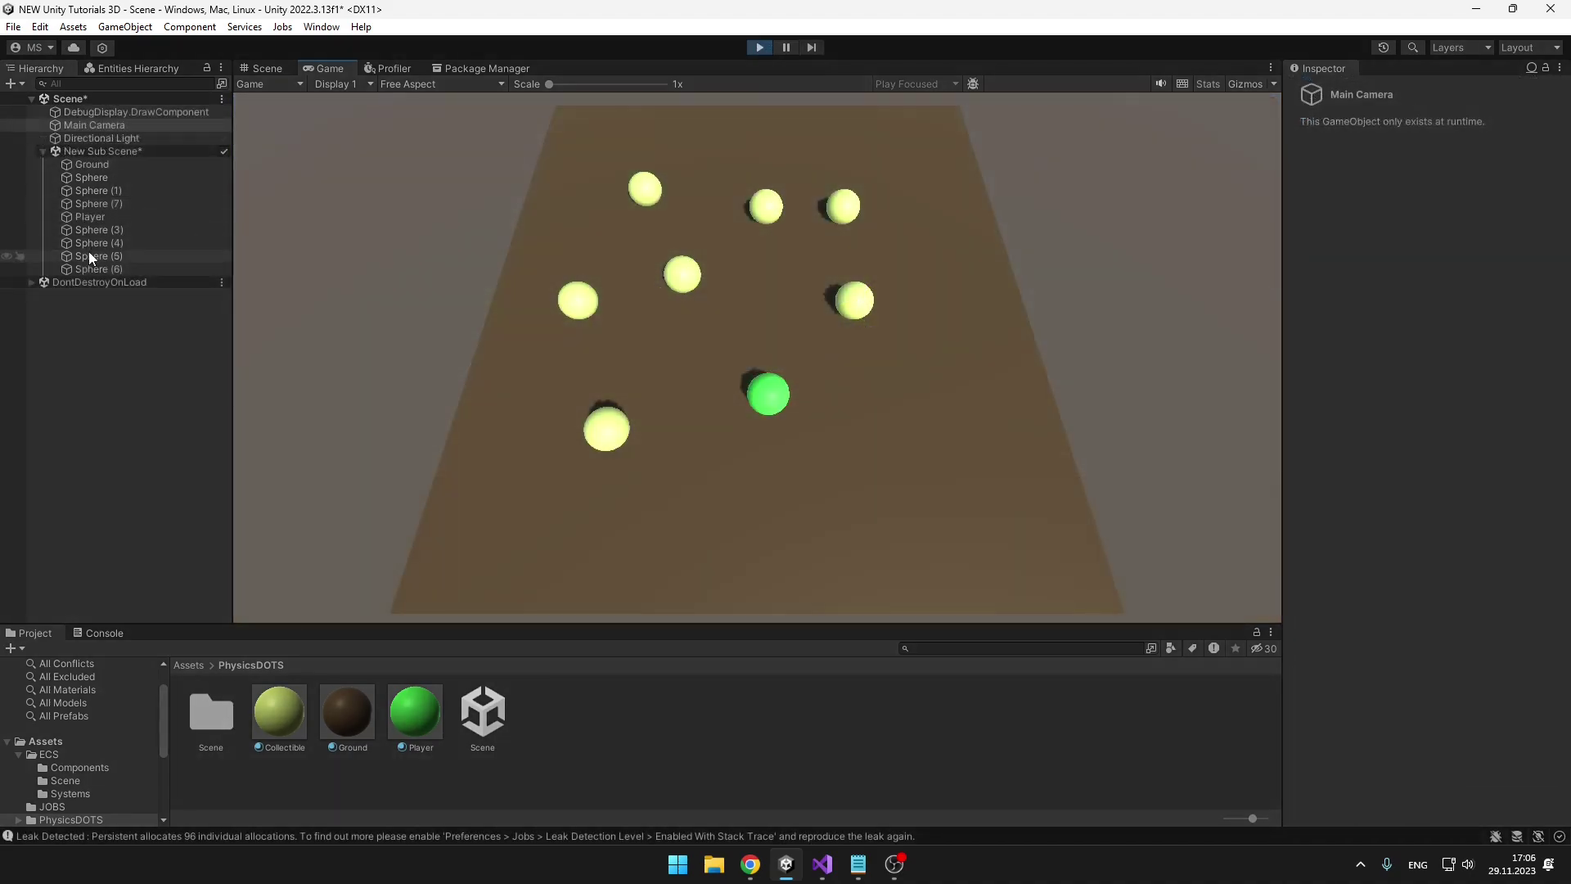
click(99, 242)
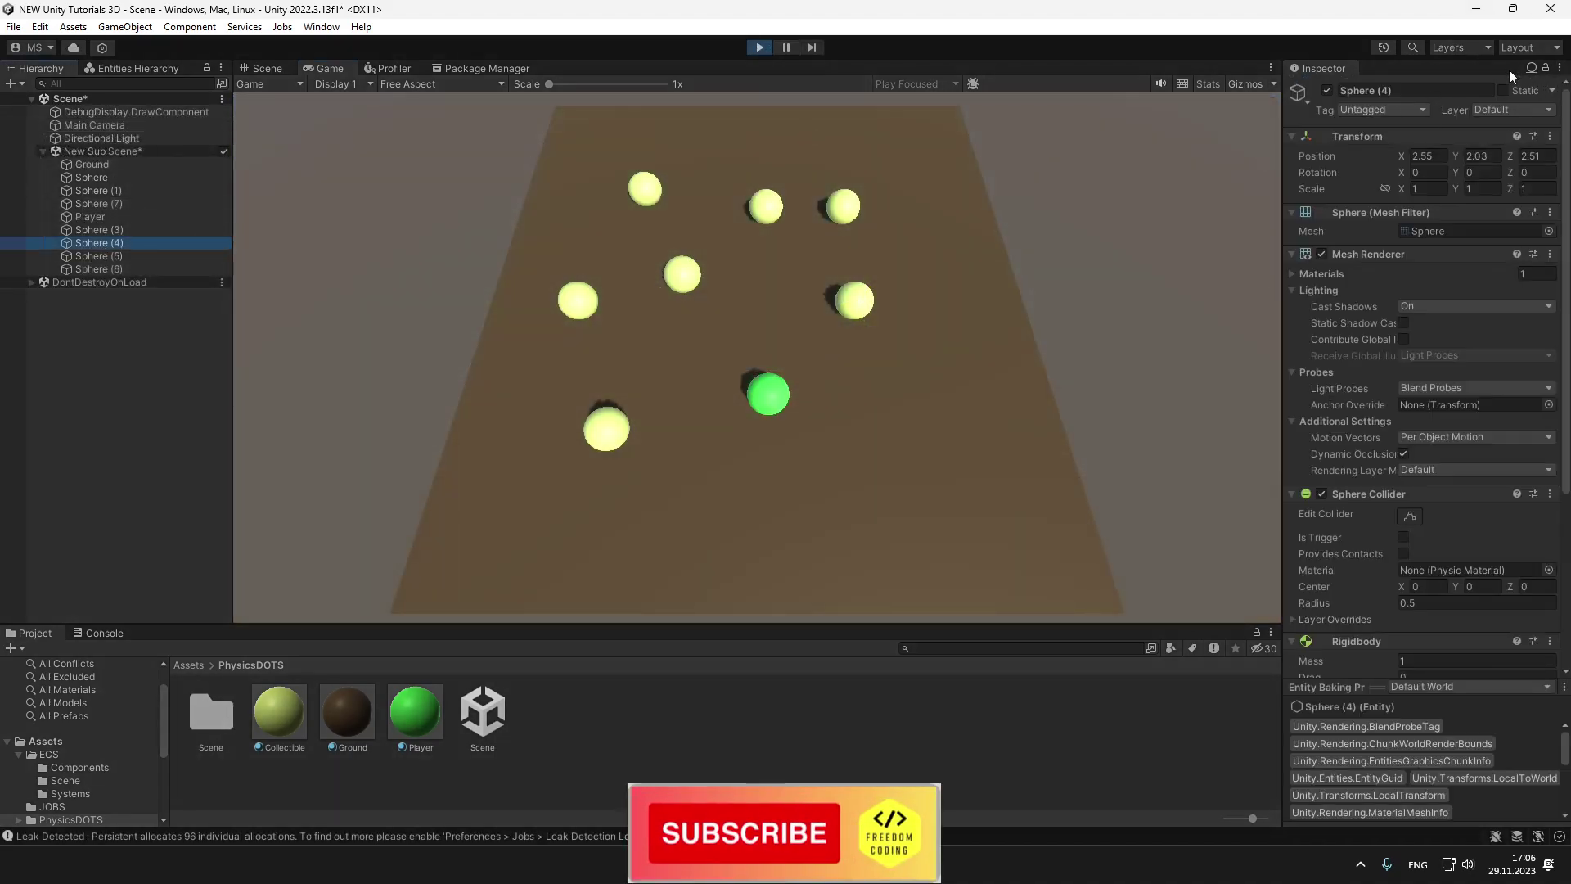
Switch the Inspector to Runtime mode and scroll through the yellow sphere's entity components
click(1531, 68)
click(1443, 147)
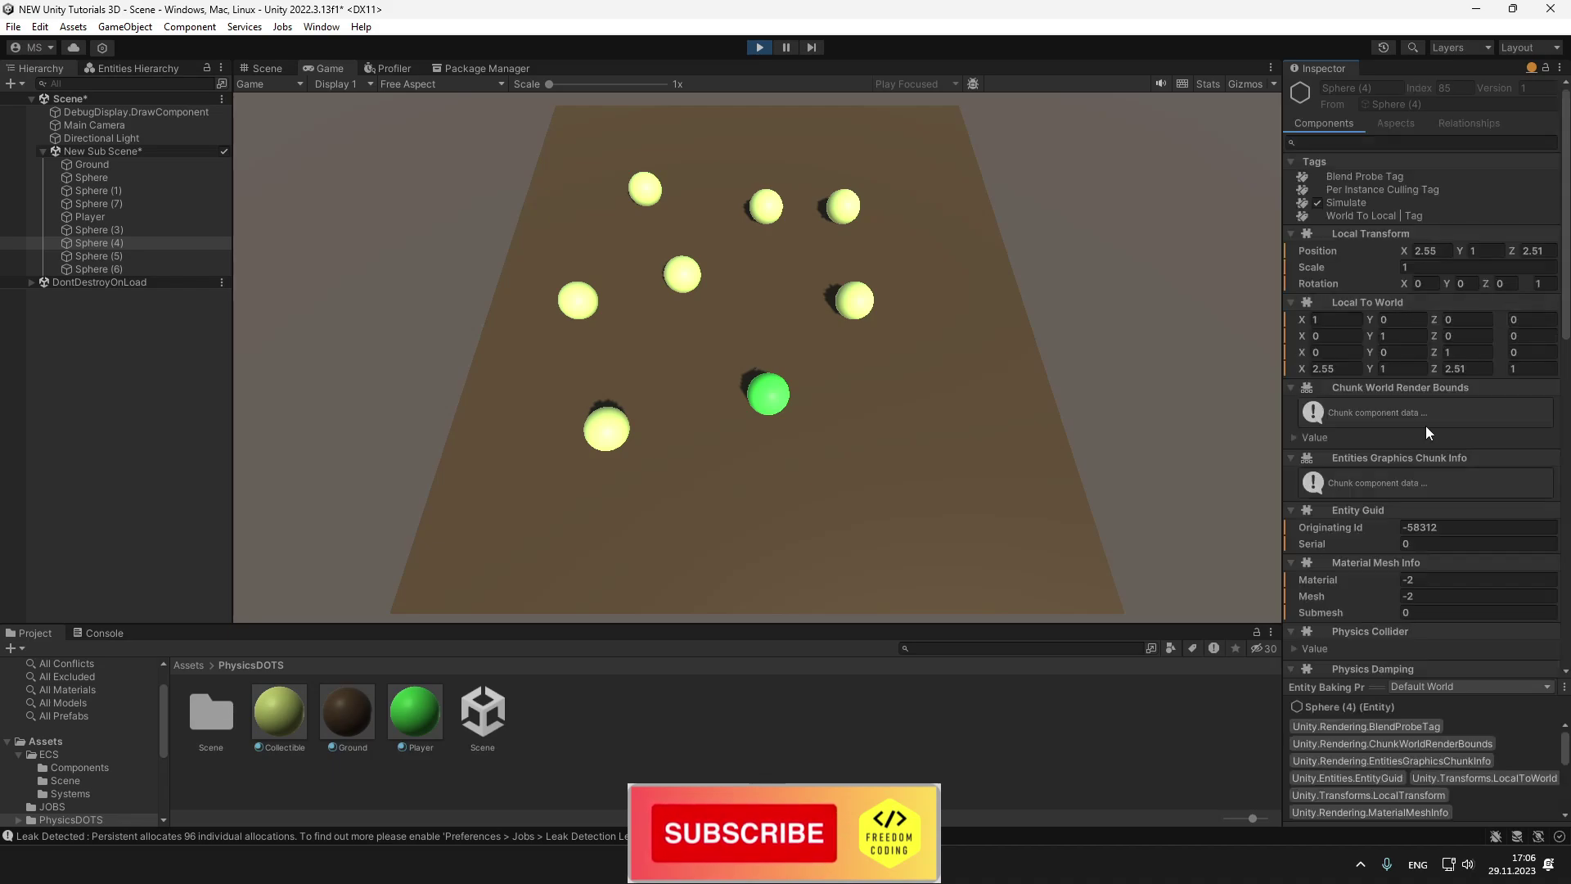
scroll(1425, 425, down, 2)
scroll(1403, 625, down, 2)
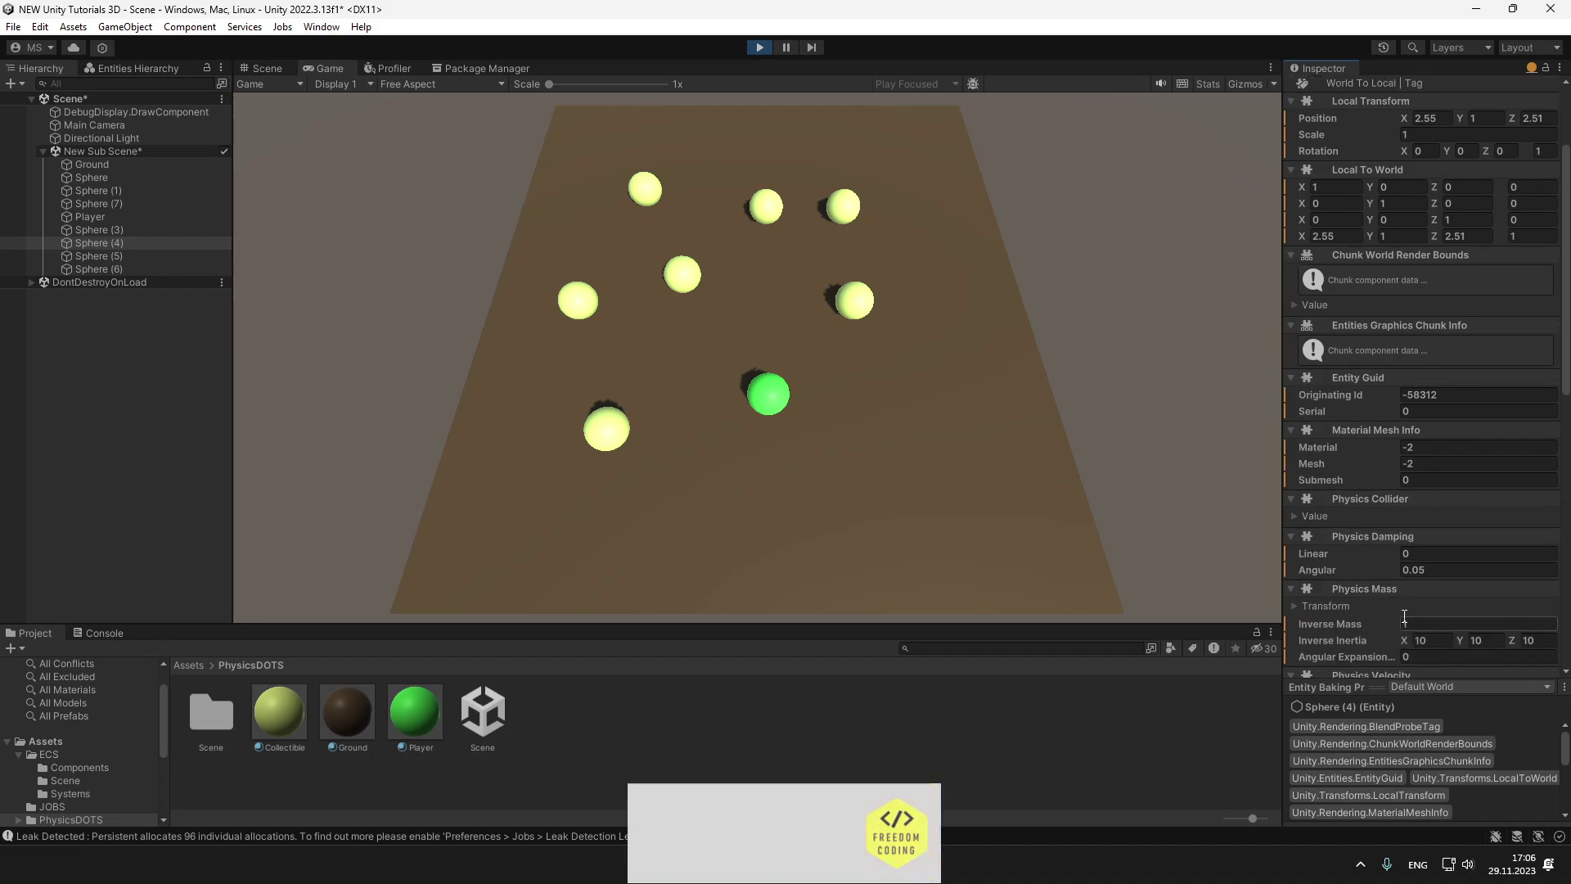
scroll(1375, 497, down, 2)
scroll(1408, 523, down, 2)
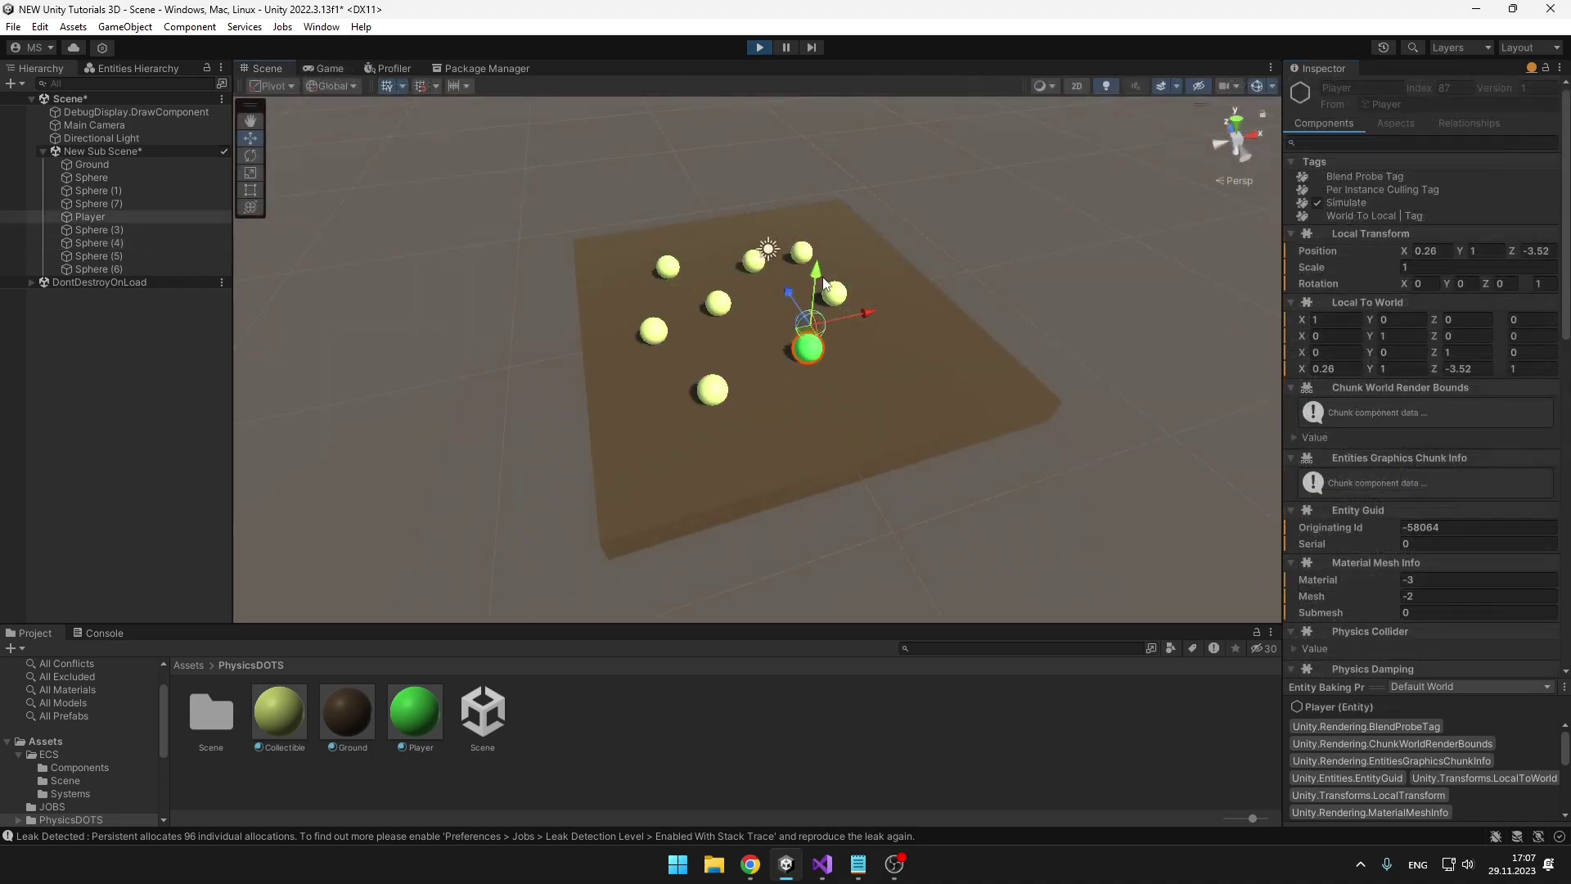
Drag the Player sphere's Y-axis gizmo up to about Y 7.52
drag(824, 284, 841, 152)
middle_drag(973, 131, 836, 144)
drag(826, 185, 840, 146)
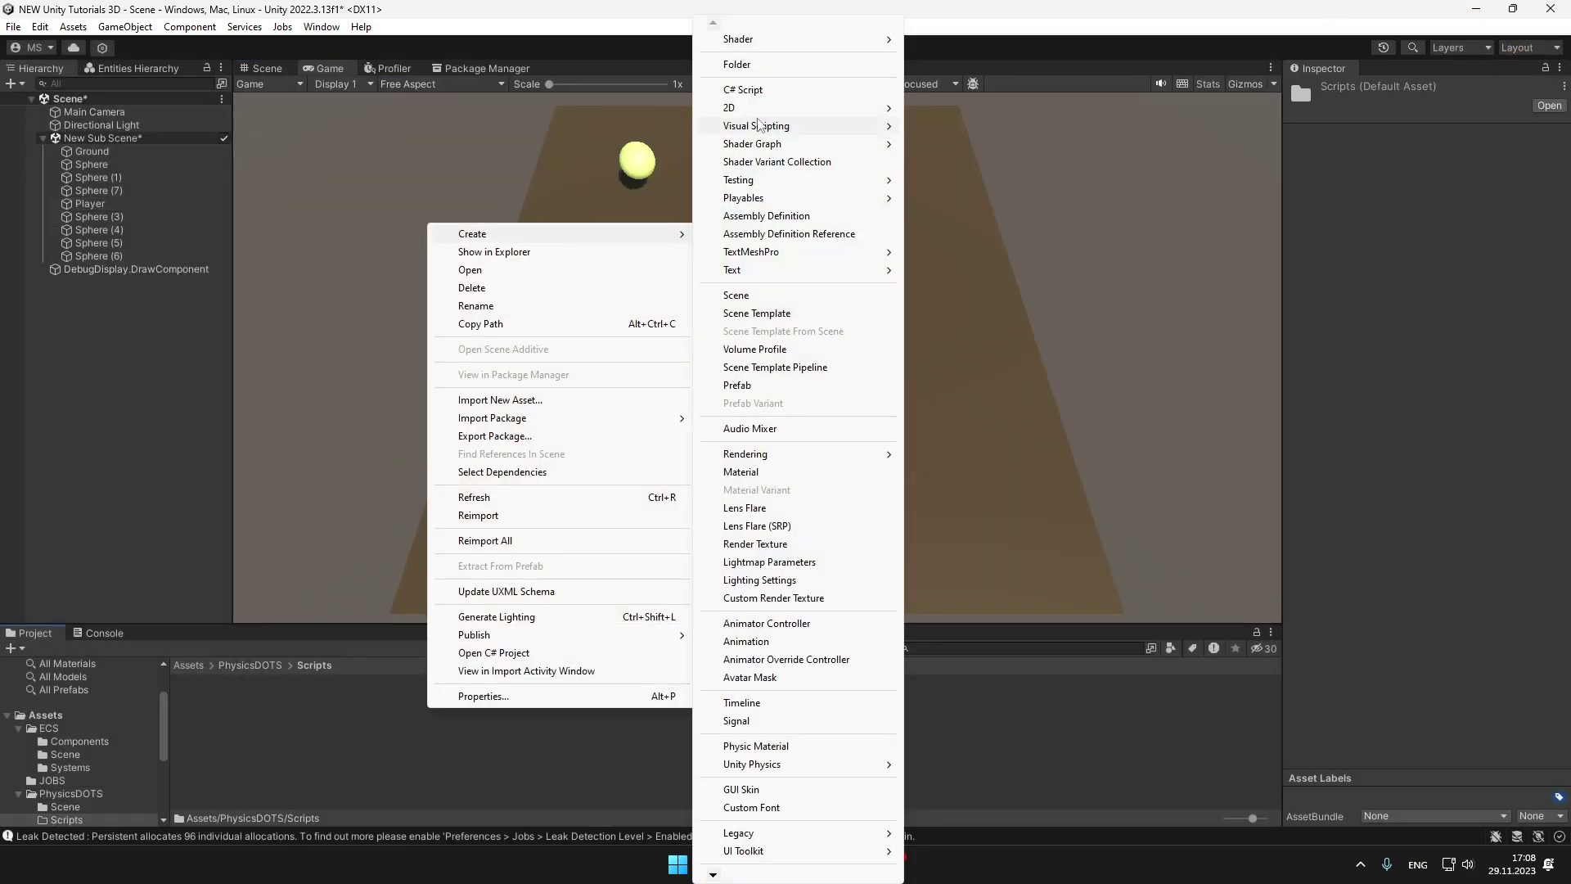
Create a new C# script in the PhysicsDOTS Scripts folder
click(743, 89)
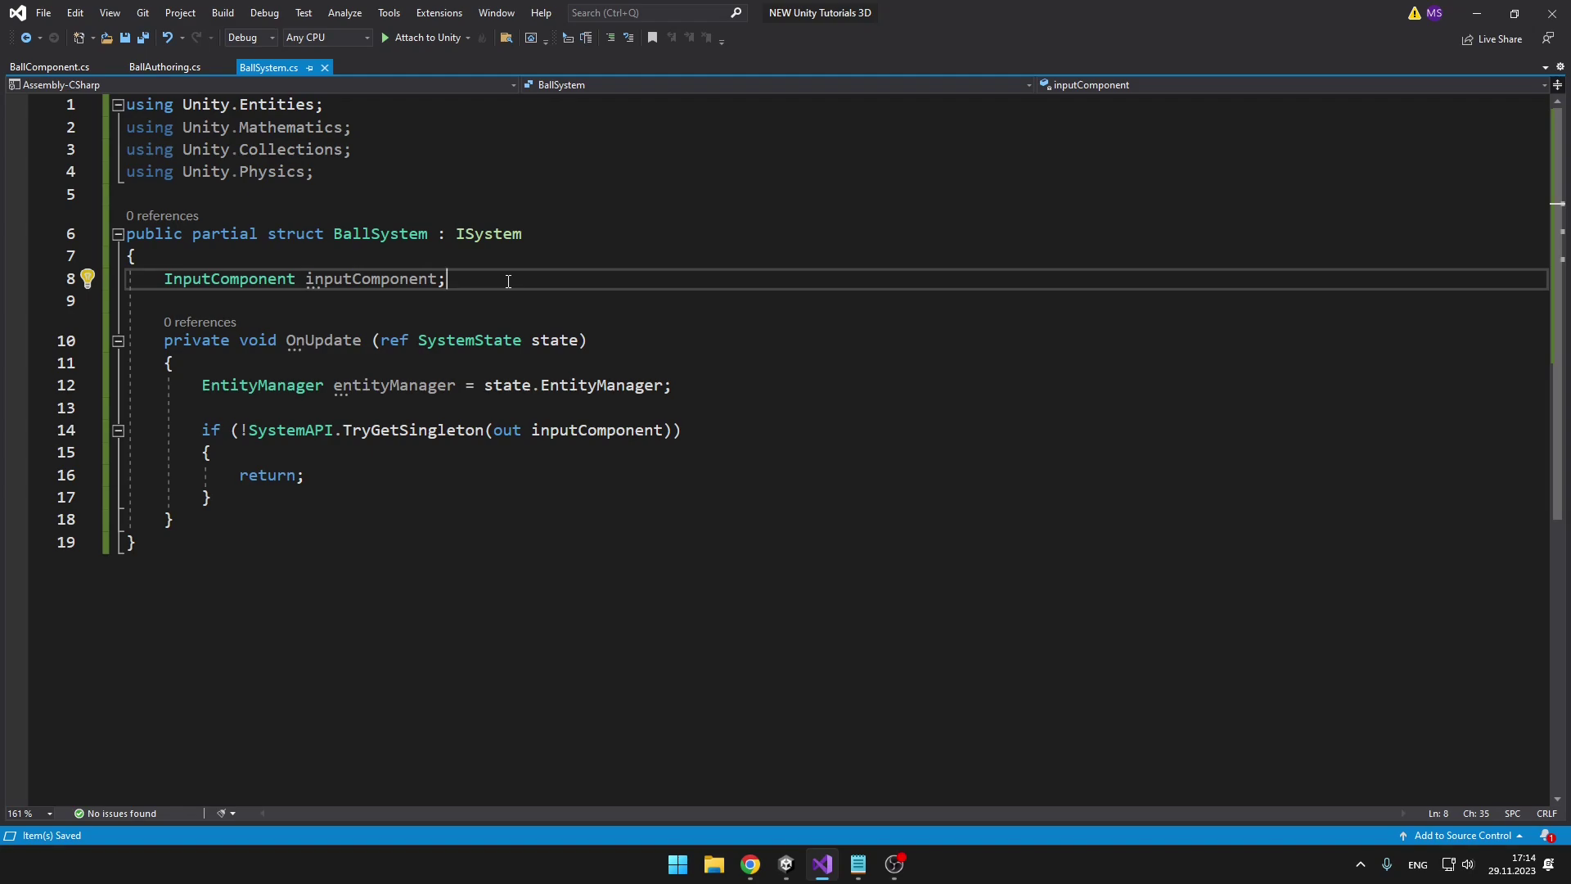
Check the InputComponent definition's movement and mousePos fields, then return to BallSystem.cs
ctrl+click(250, 280)
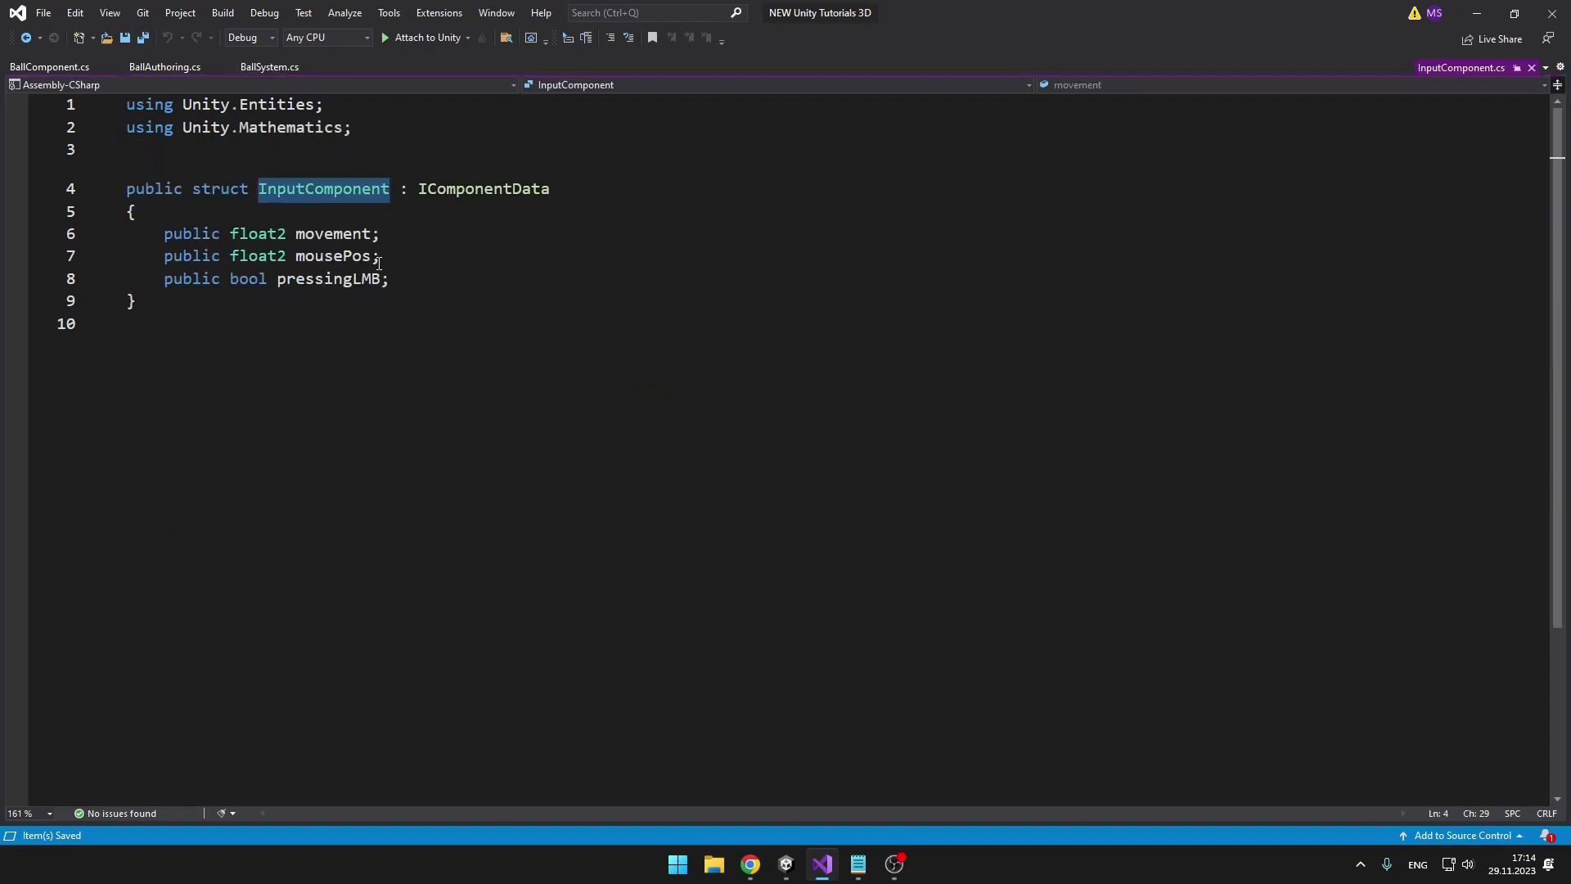
click(442, 238)
click(424, 259)
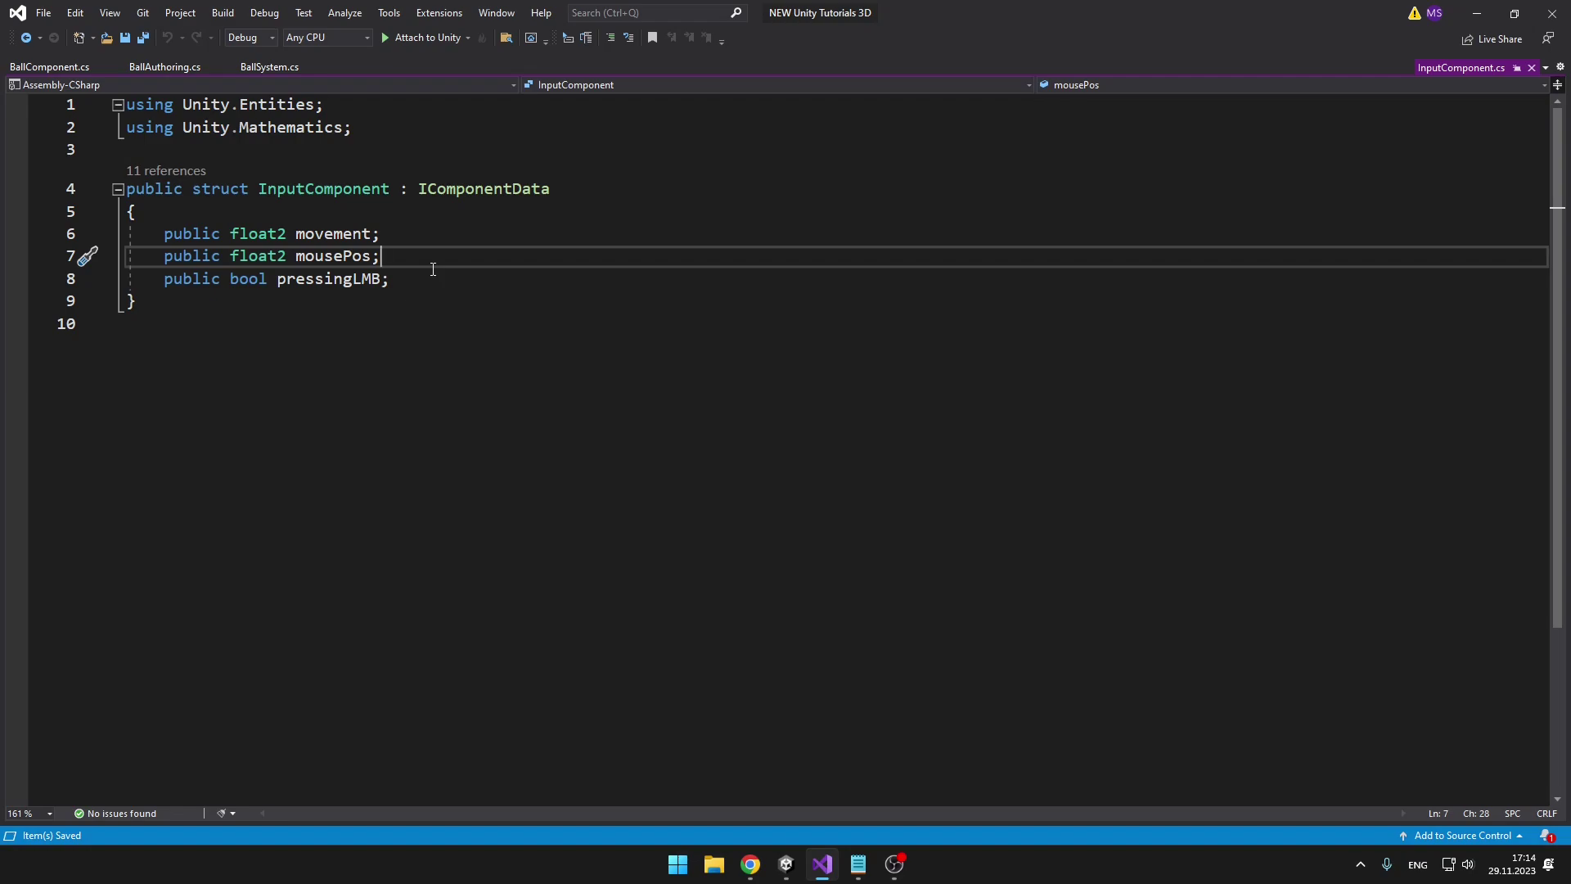
key(ctrl+Tab)
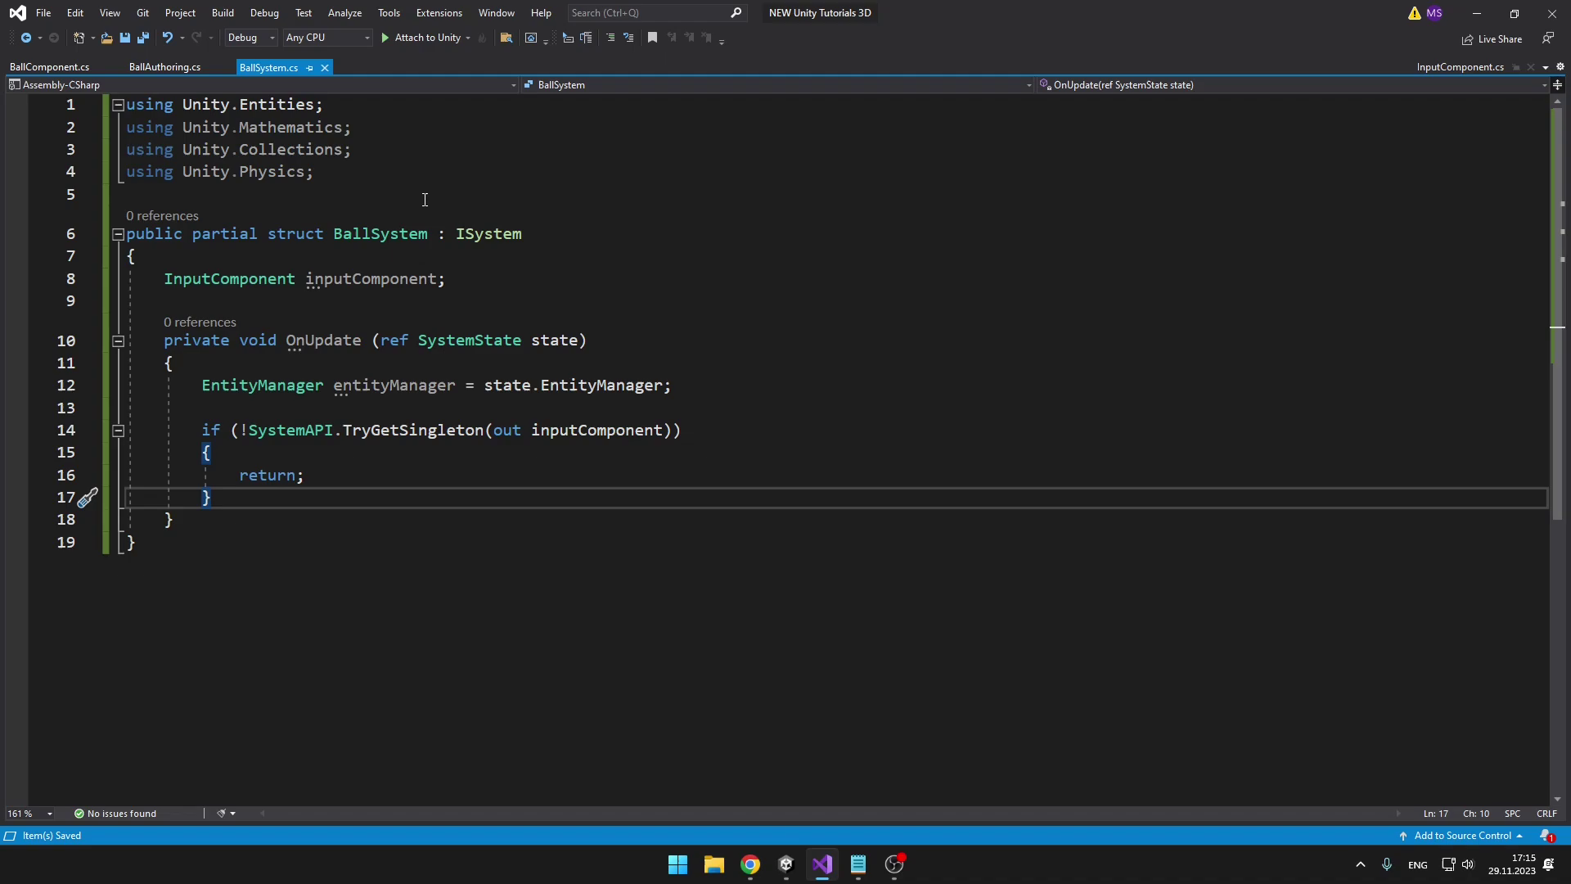
Loop over GetAllEntities(Allocator.Temp), reading BallComponent from entities that have one, and save
key(Return)
key(Return)
text(NativeArray<Entity> entities = entityManager.GetAl)
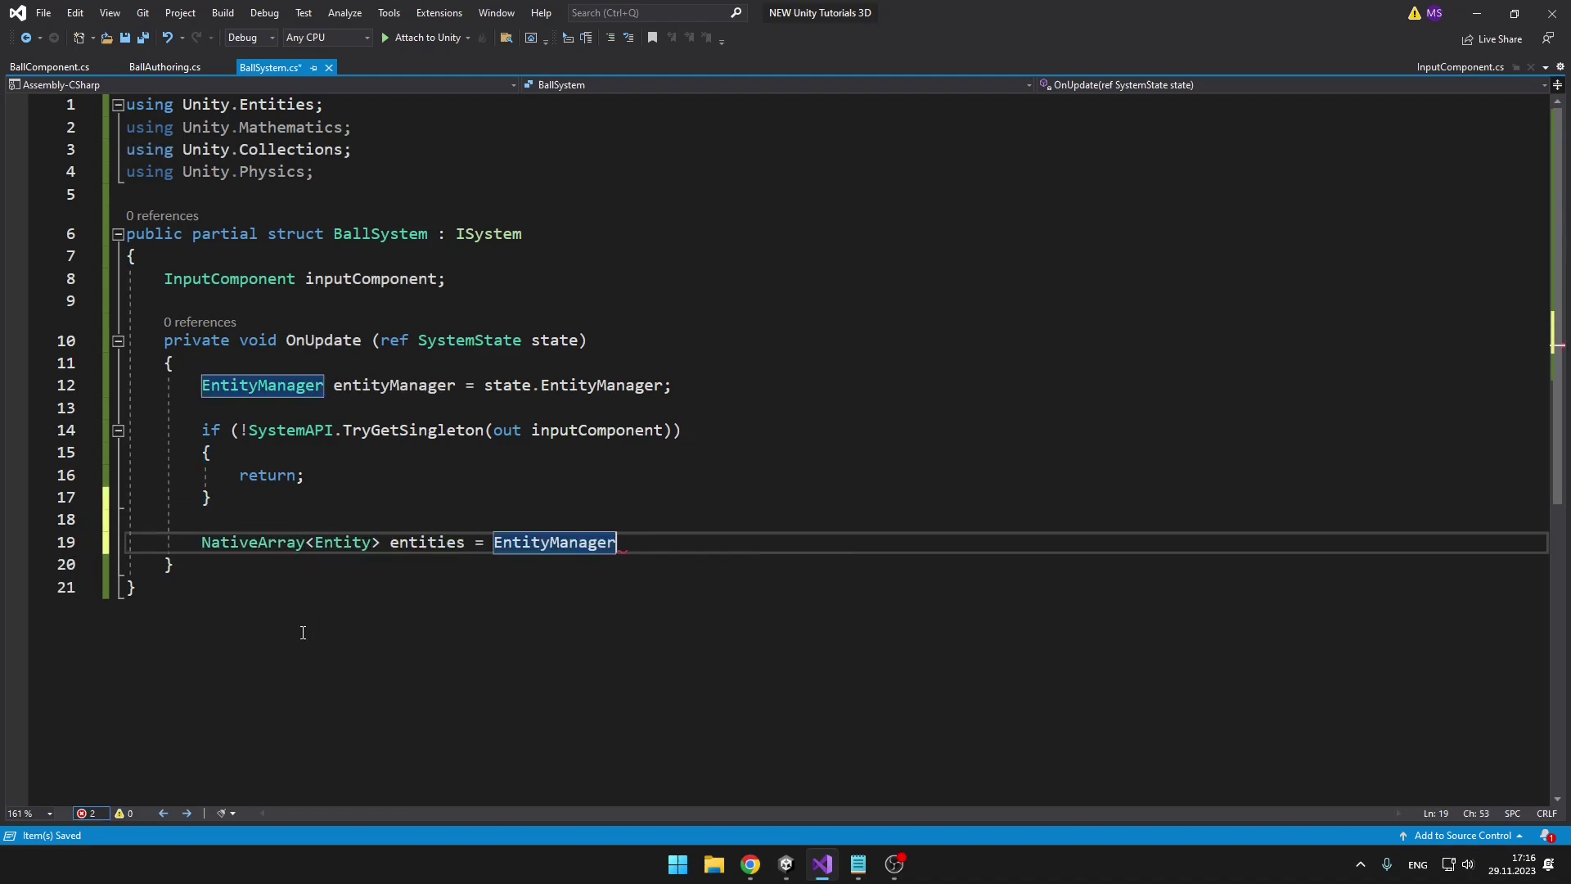
text(lEntities(Allocator.Temp);)
key(Return)
key(Return)
text(foreach (Entity entity in entities))
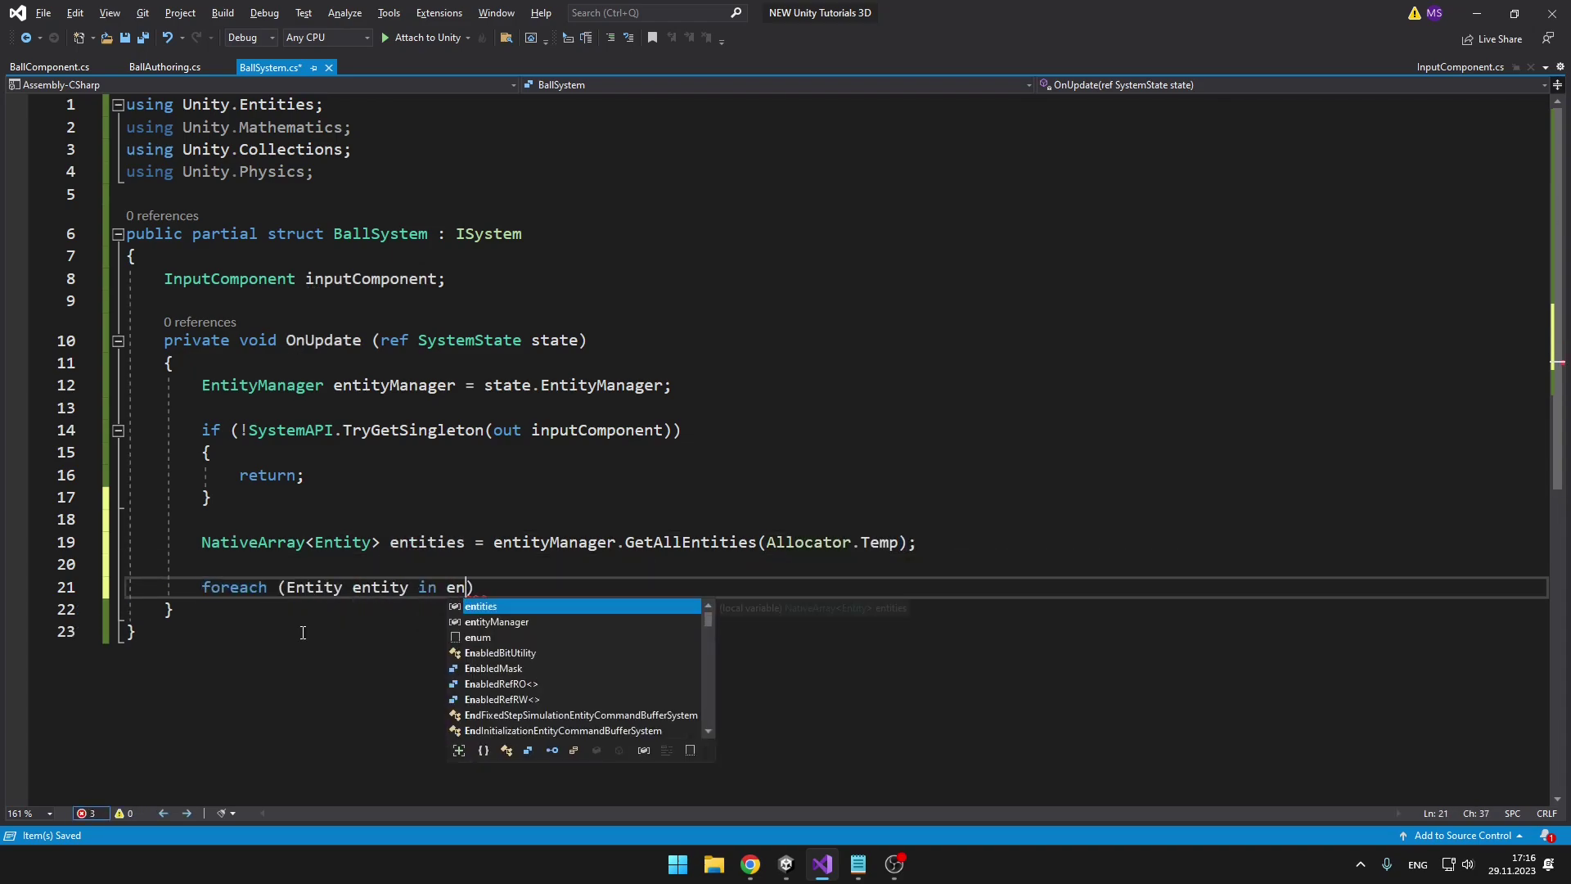
key(Return)
text({)
key(Return)
text(if (entityManager.HasComponent<BallComponent>(entity)))
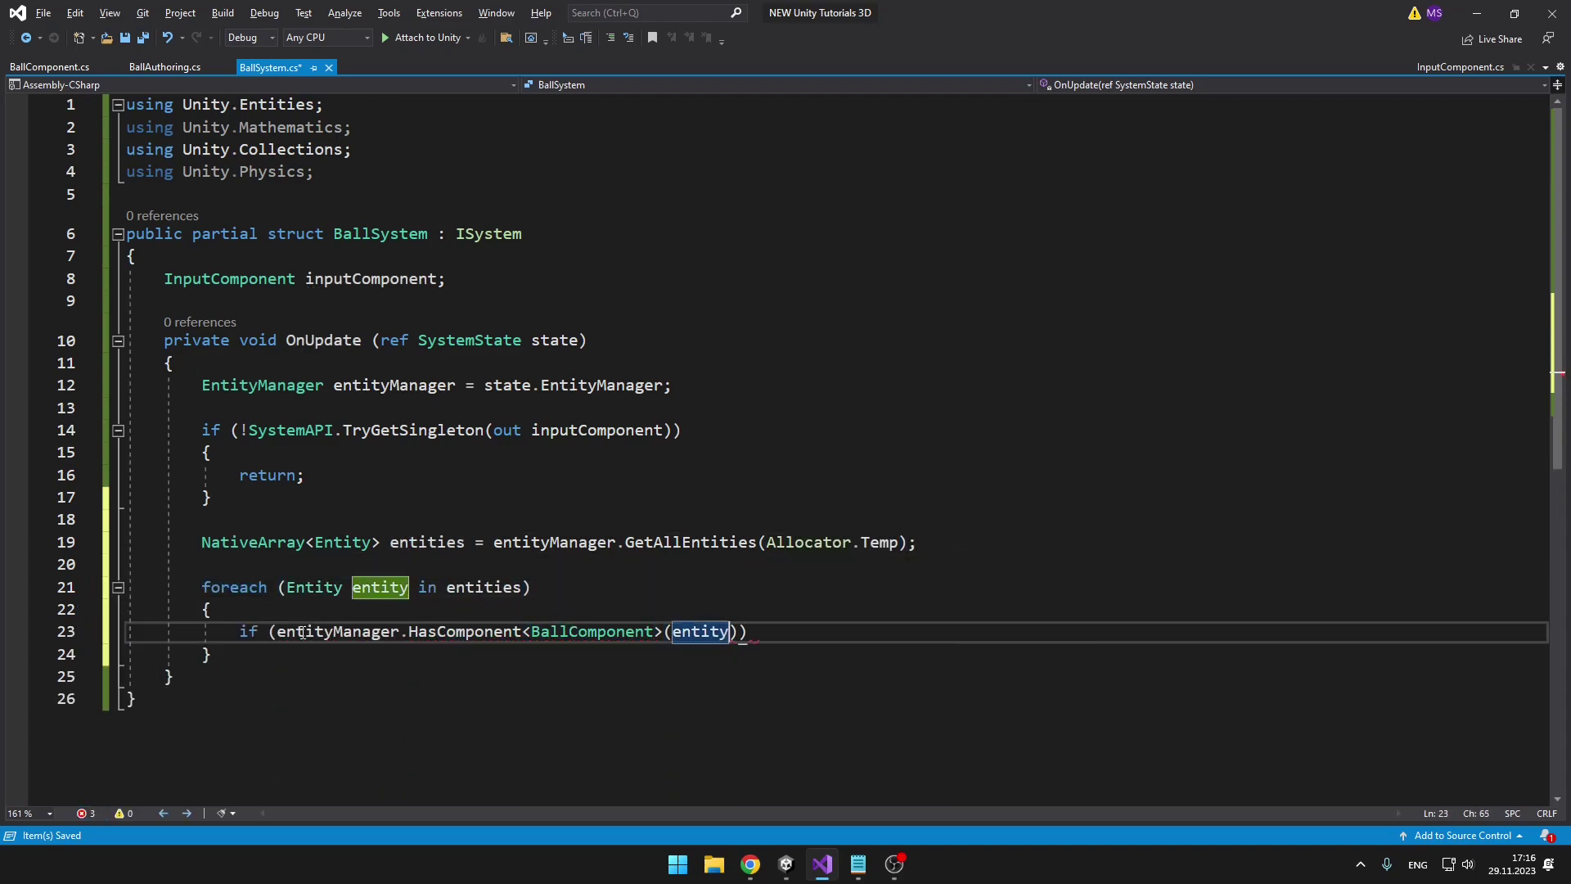
key(Return)
text({)
key(Return)
text(BallComponent ballComponent = entityManager.GetComponentData<BallComponent>(entity);)
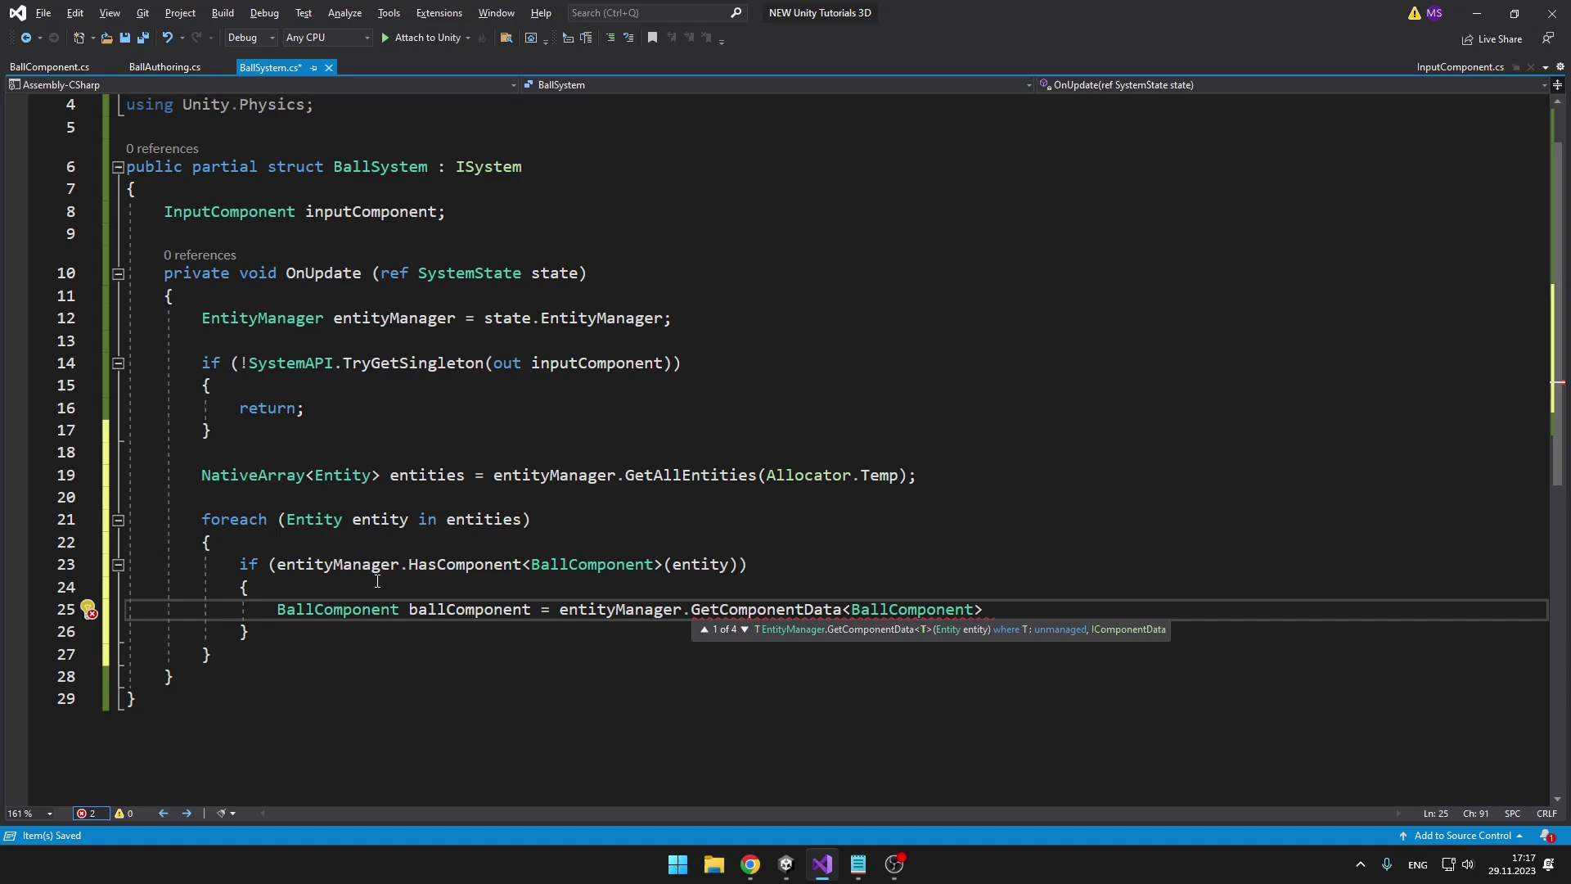
key(ctrl+s)
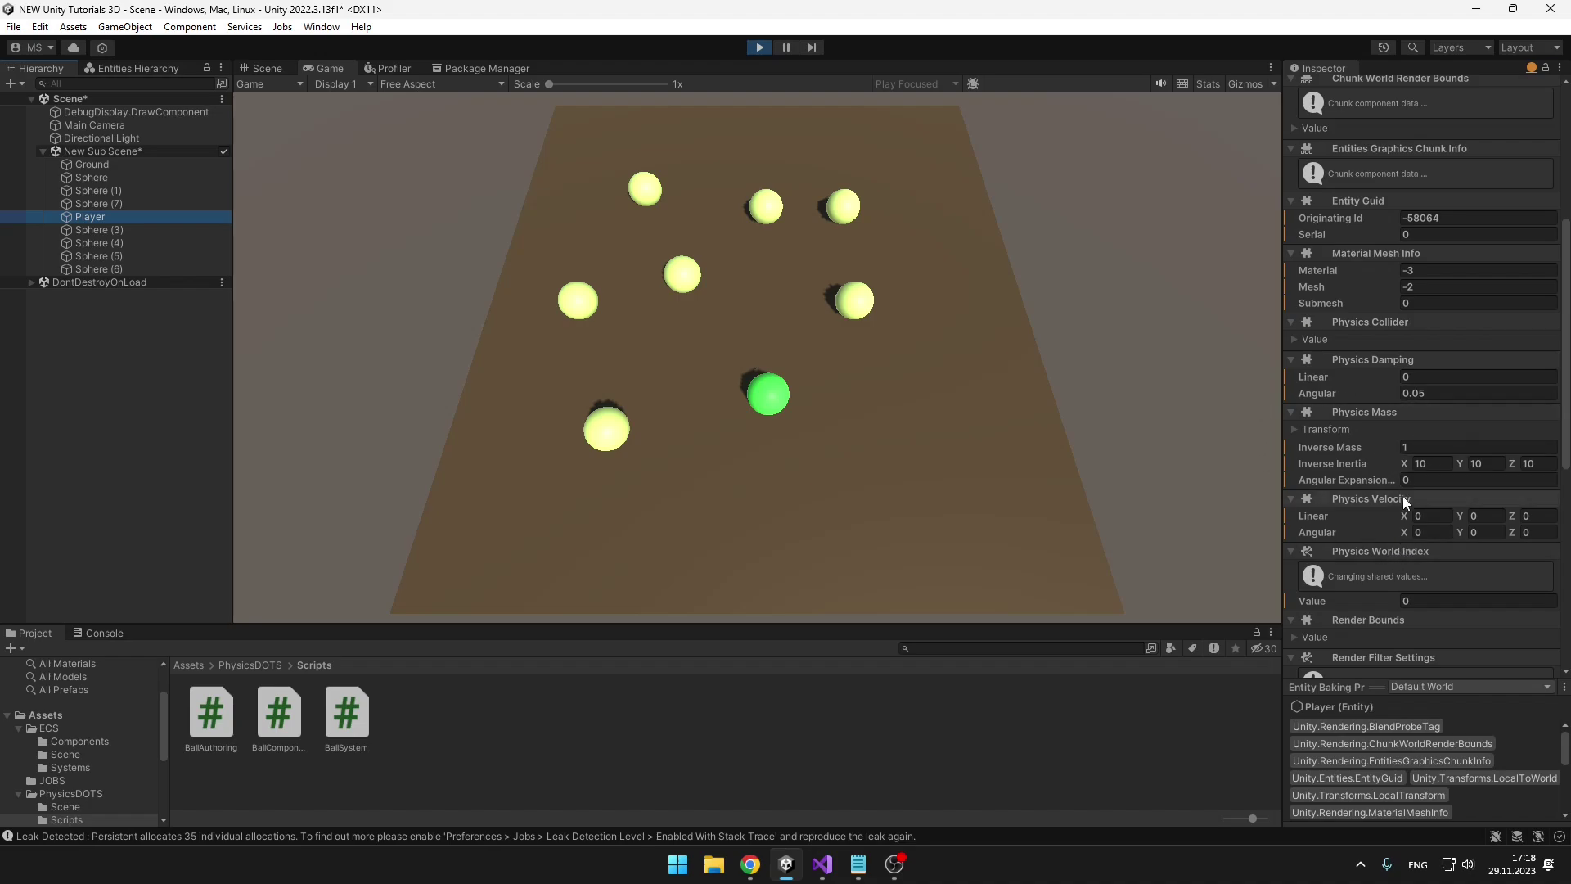
scroll(1402, 516, down, 1)
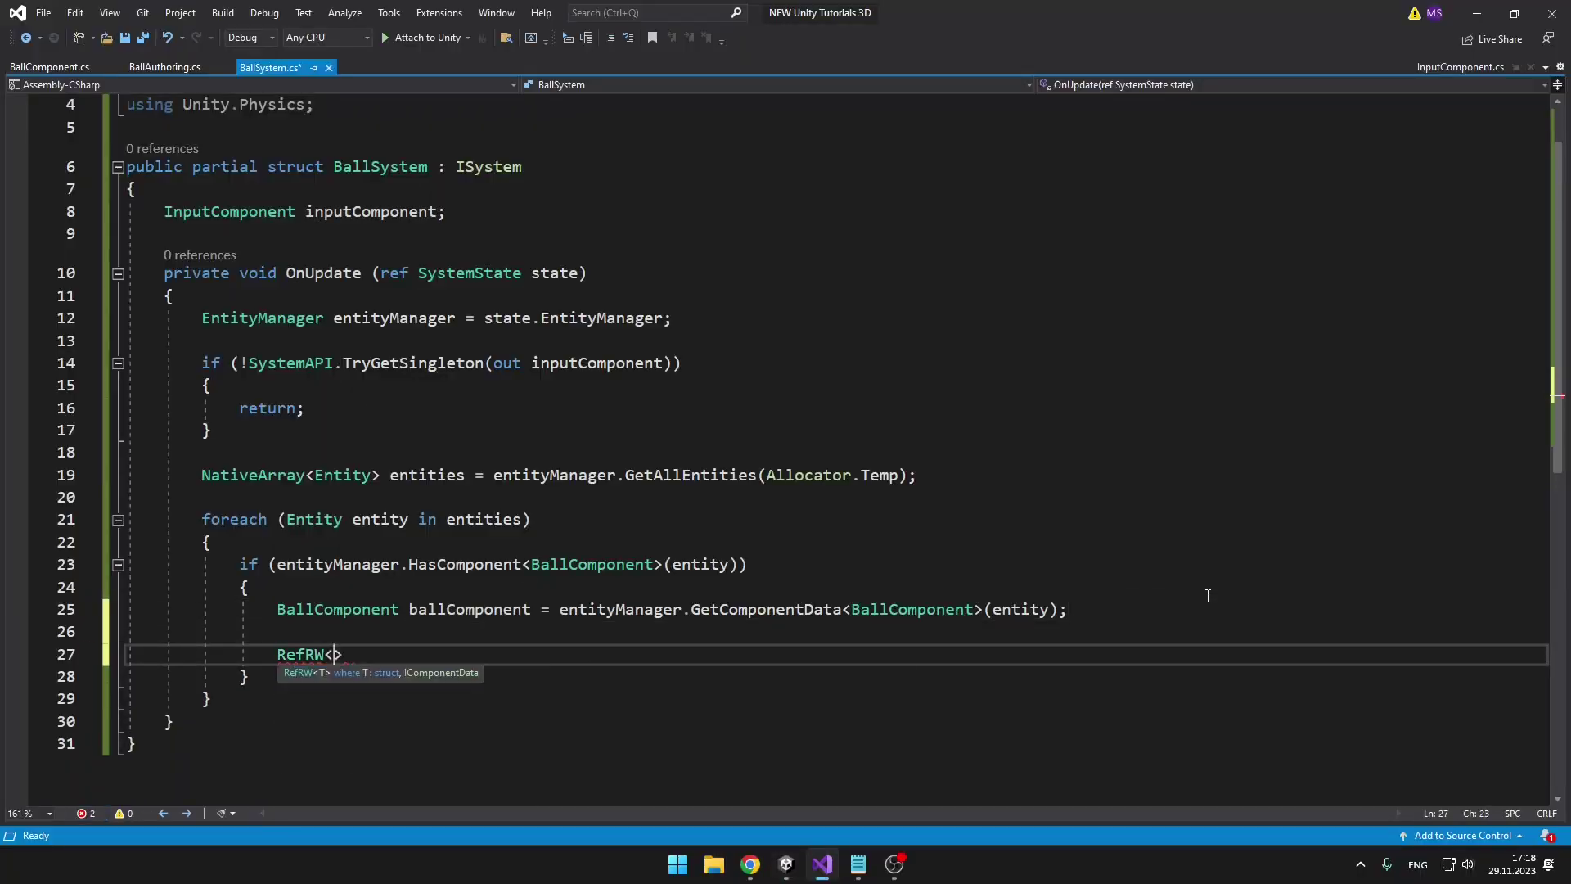
Get each ball's RefRW<PhysicsVelocity> and add movement × MoveSpeed × DeltaTime to its Linear velocity
text(PhysicsVelocity> physicsVelocity = SystemAPI.GetComponentRW)
text(<PhysicsVelocity>(entity);)
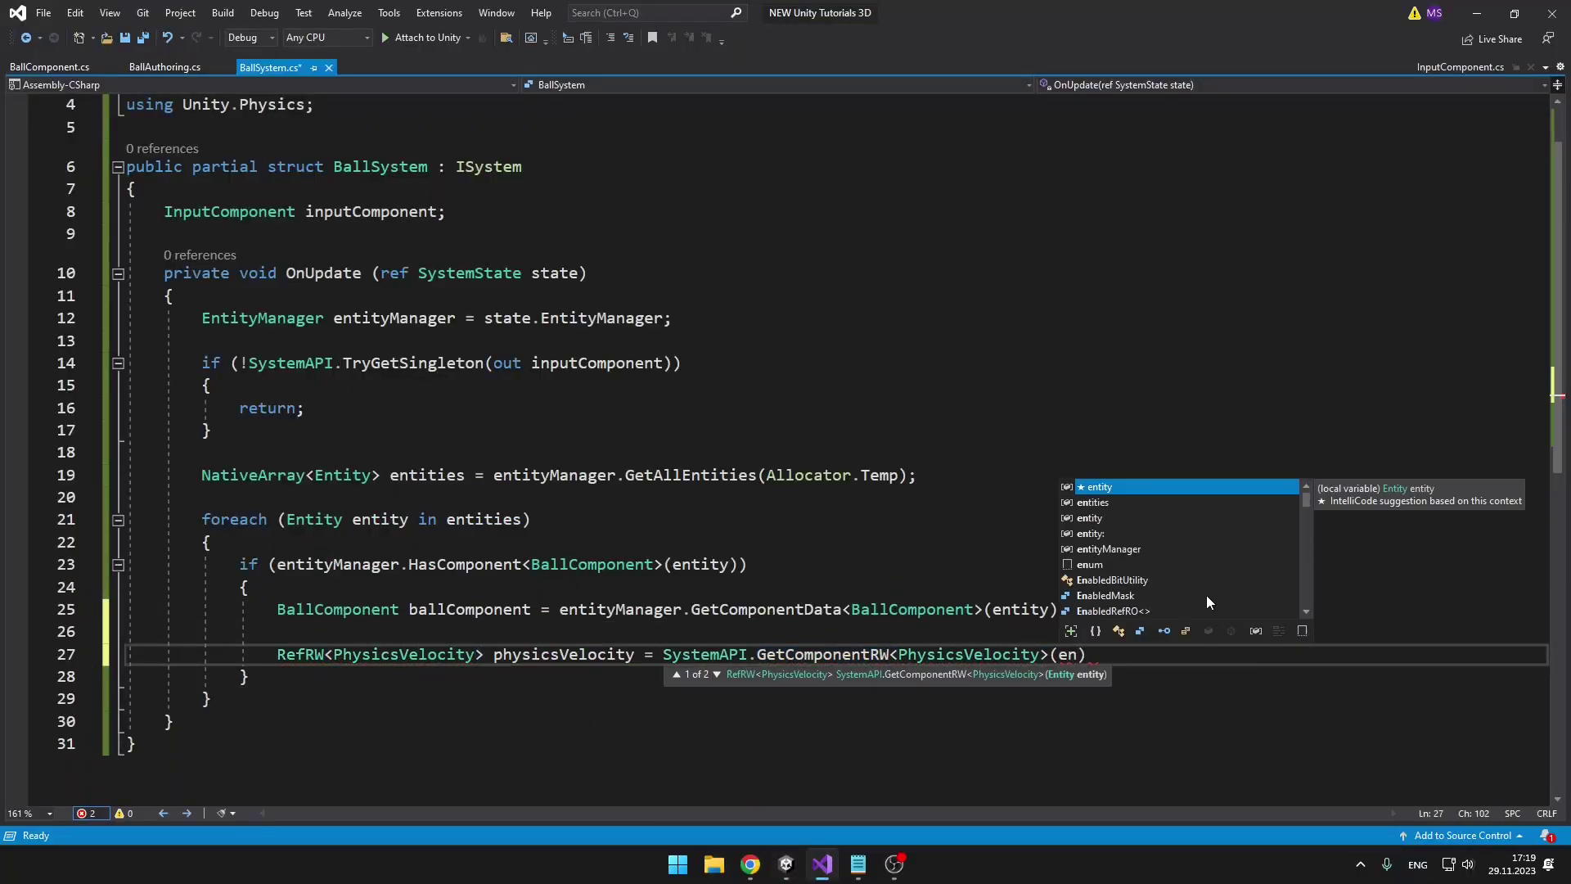
key(Return)
key(Return)
scroll(1206, 596, down, 1)
text(physicsVelocity.ValueRW.Linear += new float3(inputComponent.movement.x * ballComponent.MoveSpeed * SystemAPI.Time)
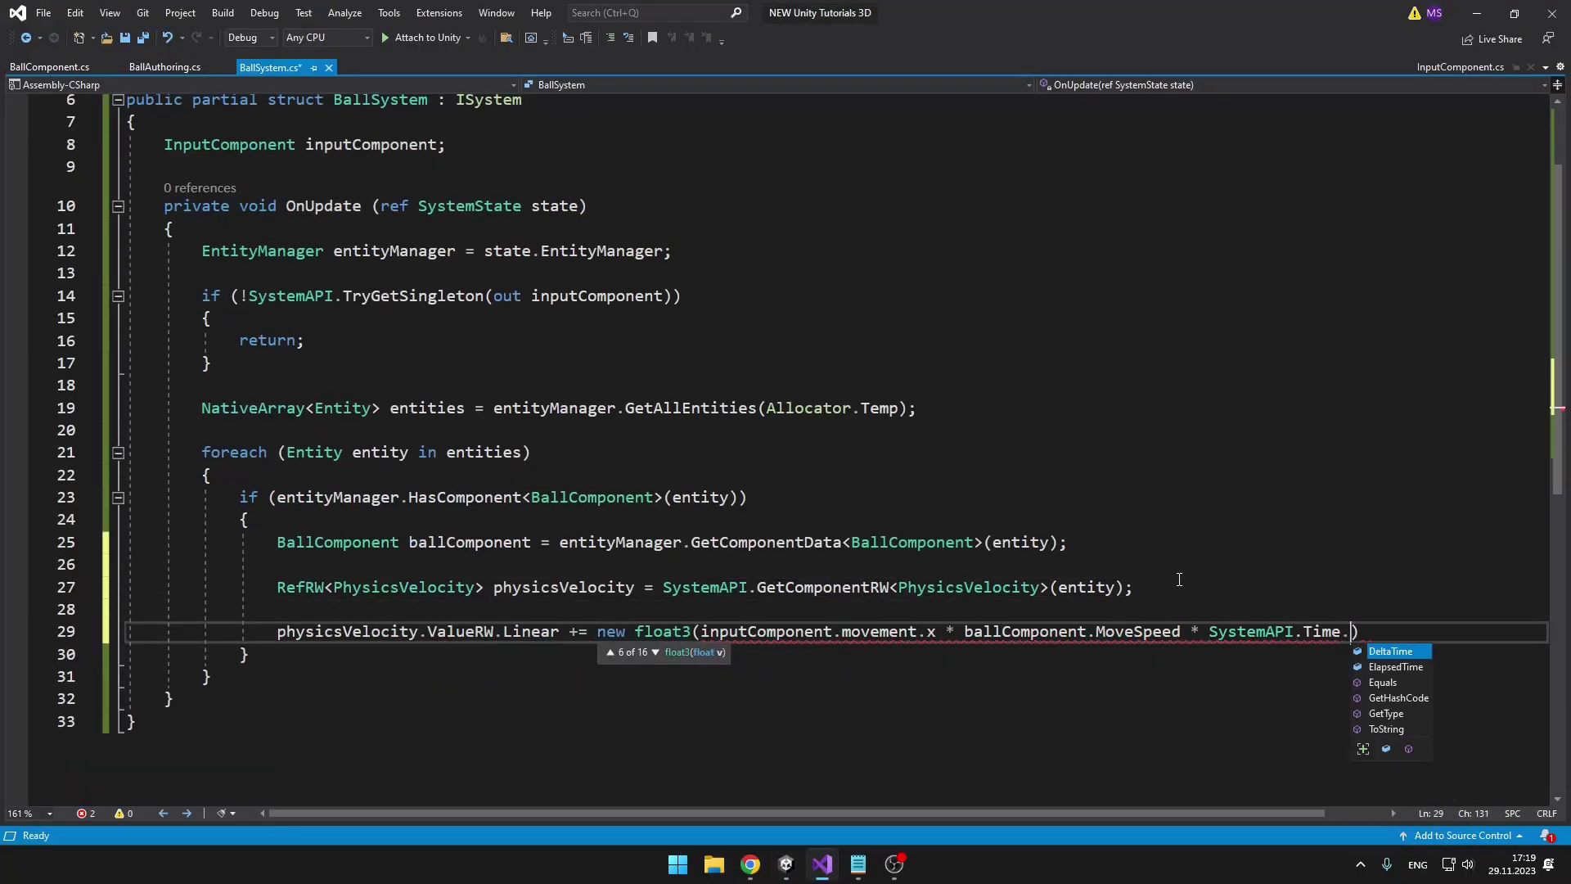
text(.DeltaTime,)
key(Return)
text(0, inputComponent.movement.y * ballComponent.MoveSpeed * SystemAPI.Time.DeltaTime);)
Add entities.Dispose() after the loop and save the script
click(611, 720)
key(Return)
text(entities.Dispose();)
key(ctrl+s)
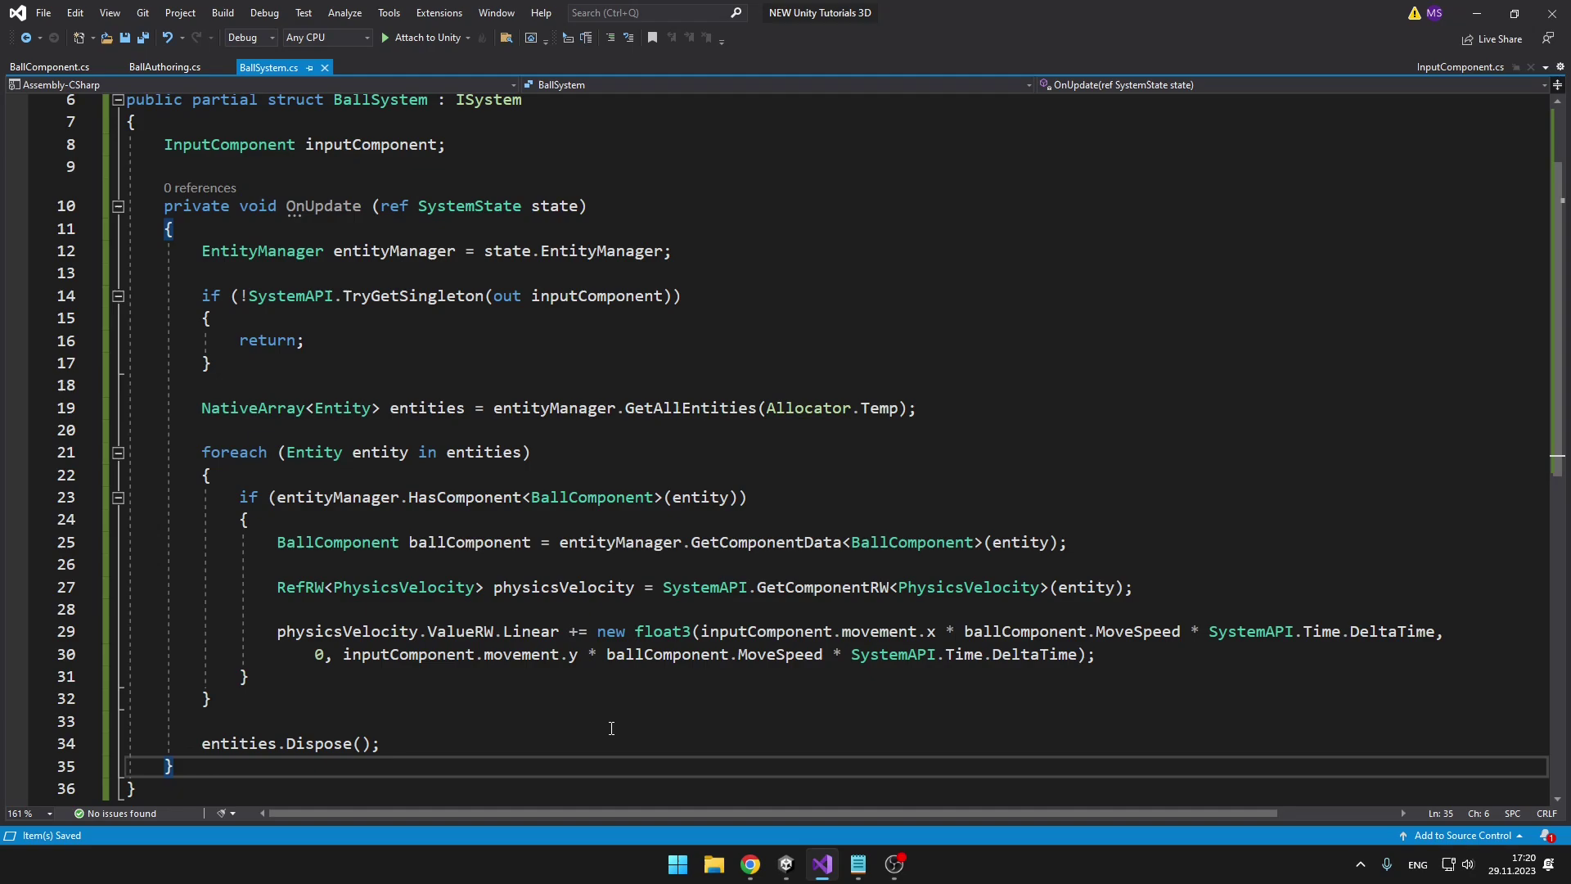
Review the physicsVelocity usages and the RefRW type on line 27
click(1147, 588)
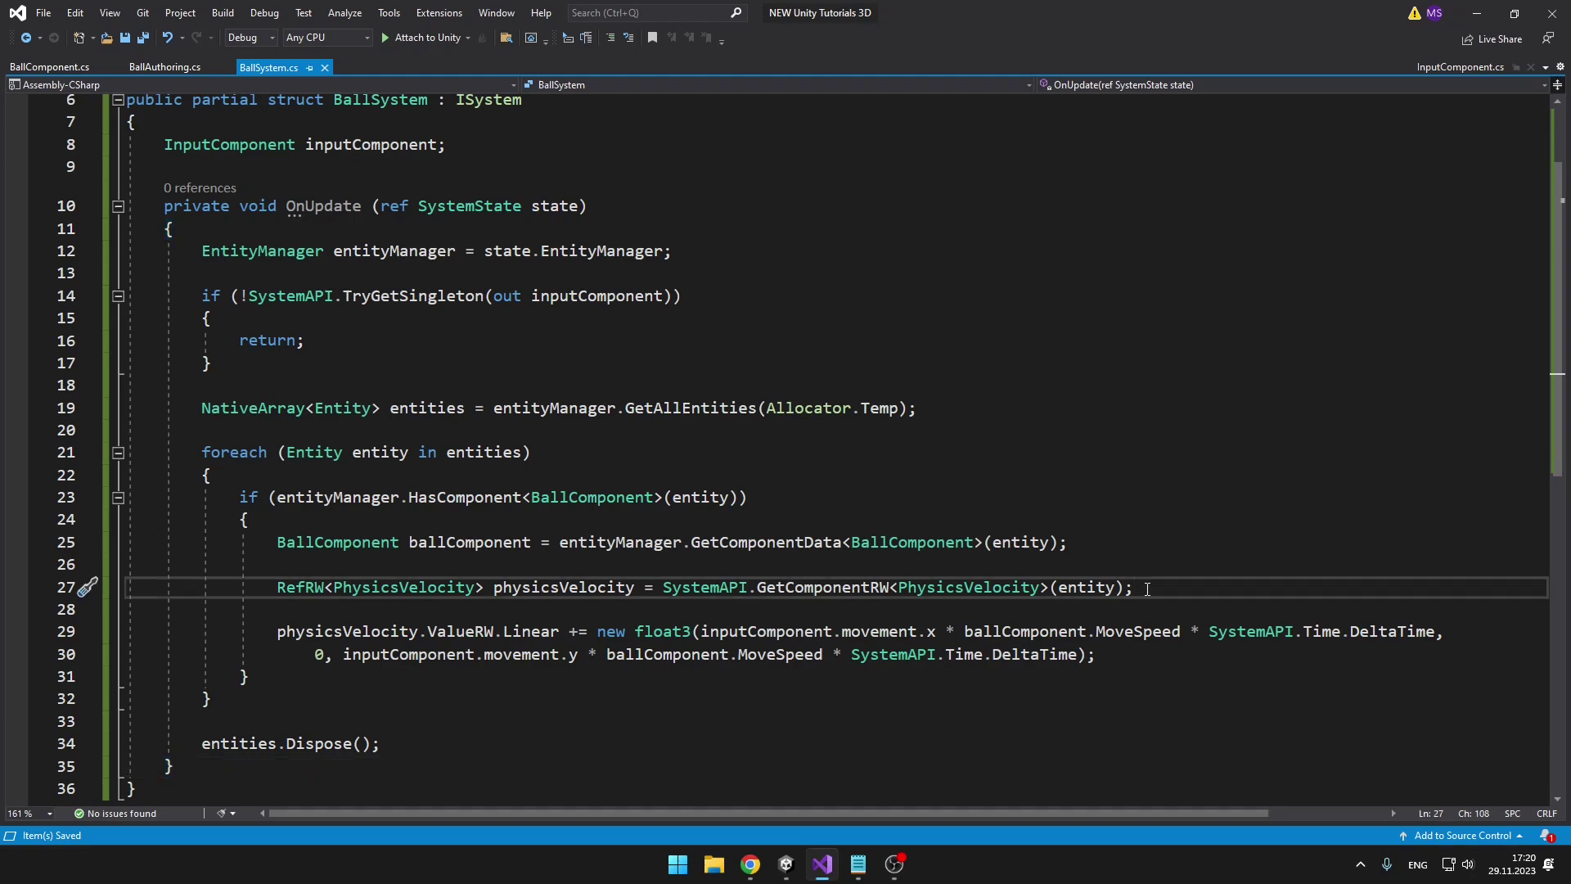
click(558, 588)
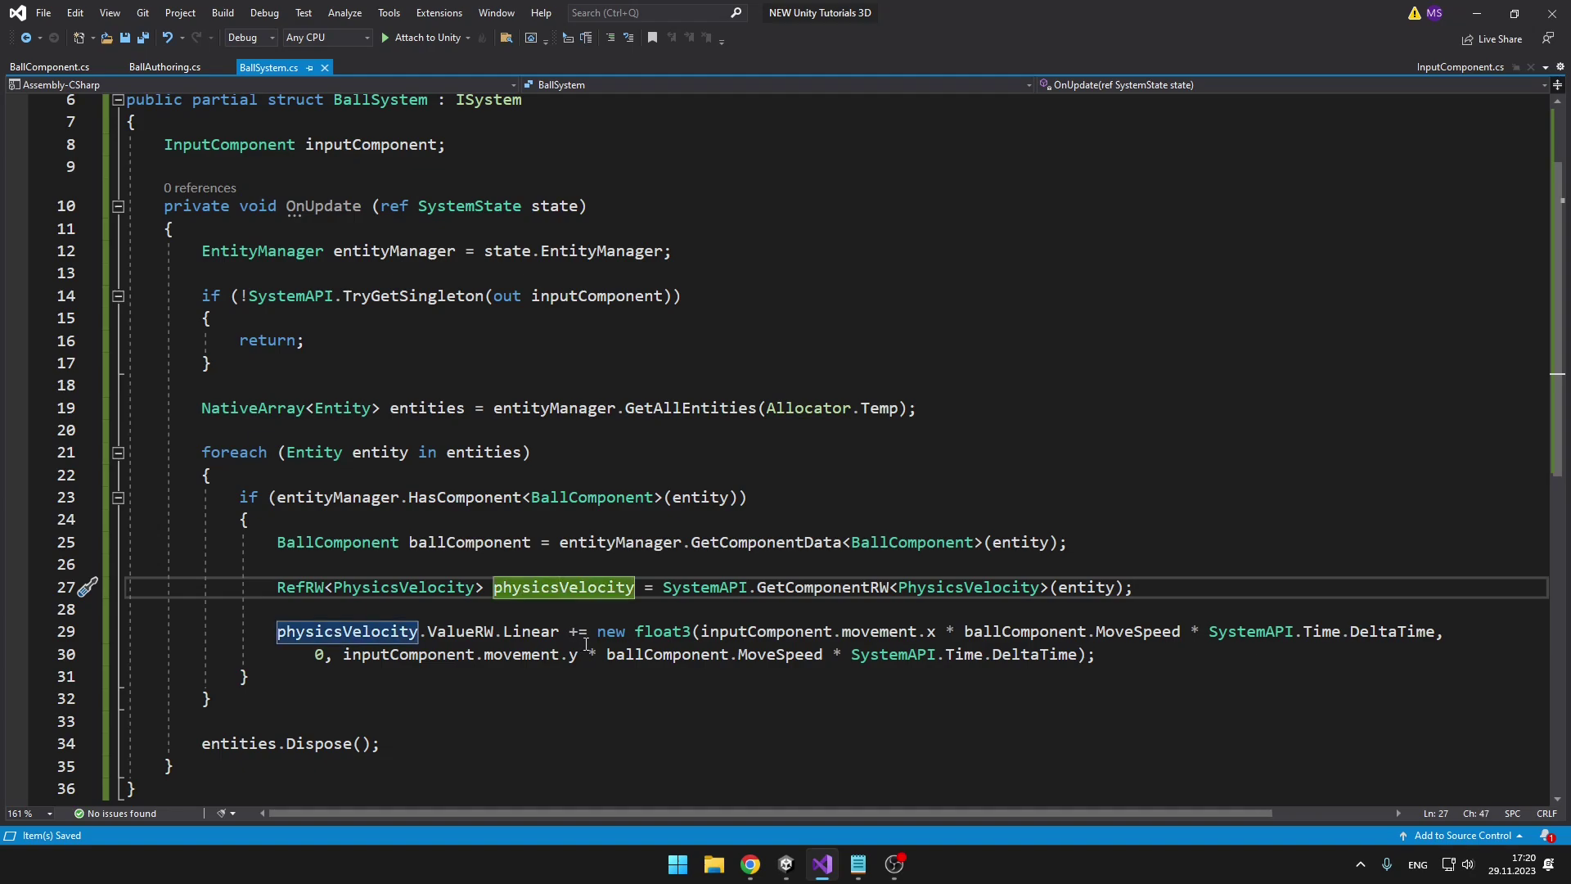
drag(279, 586, 325, 586)
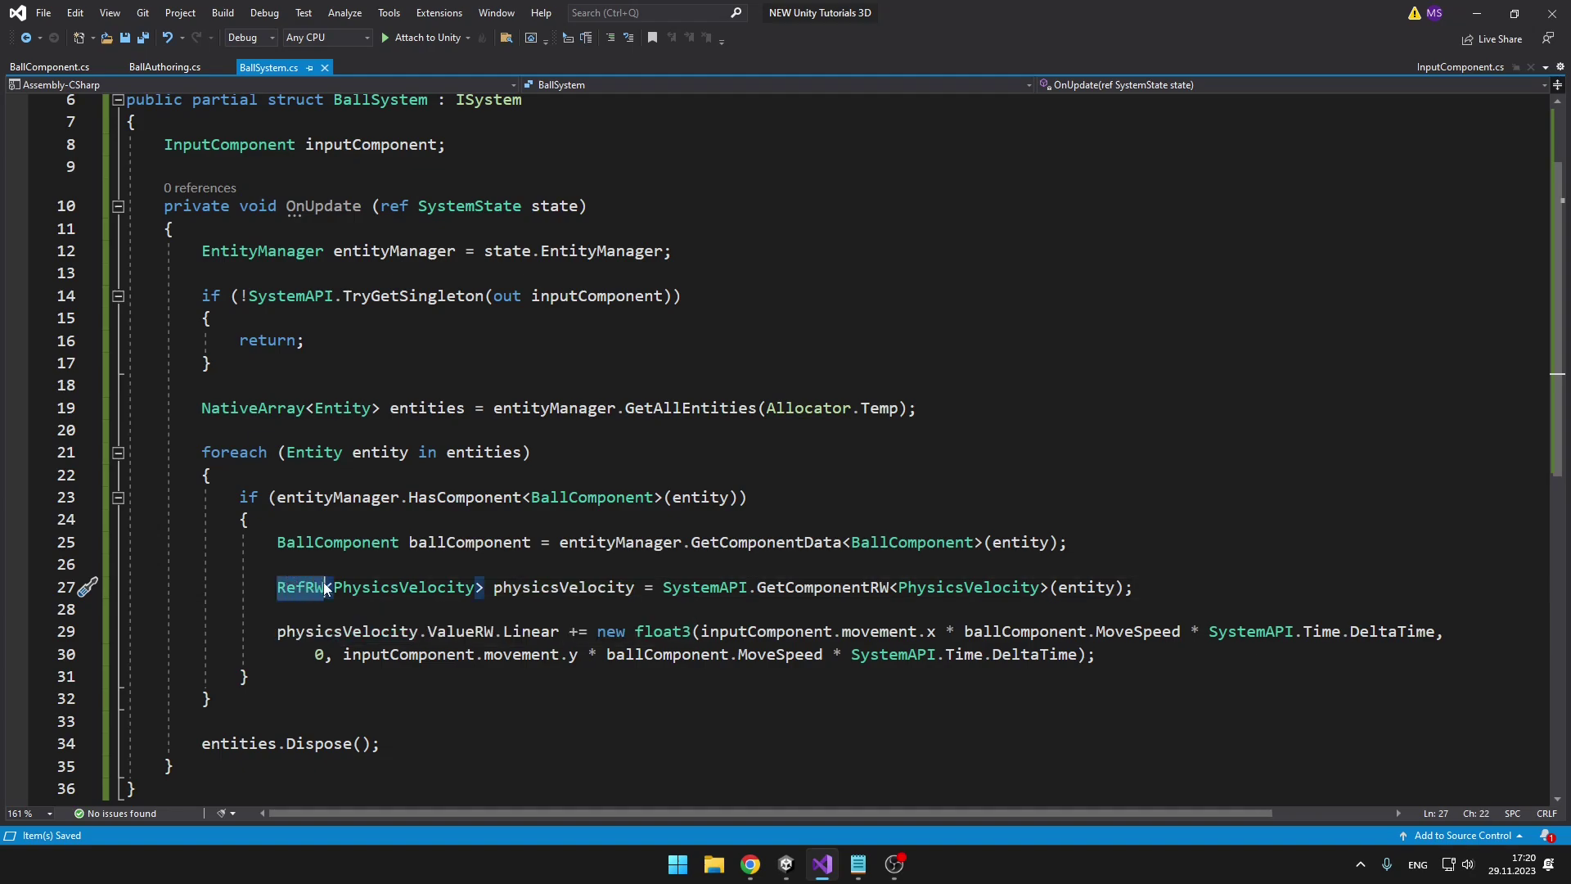
click(1171, 587)
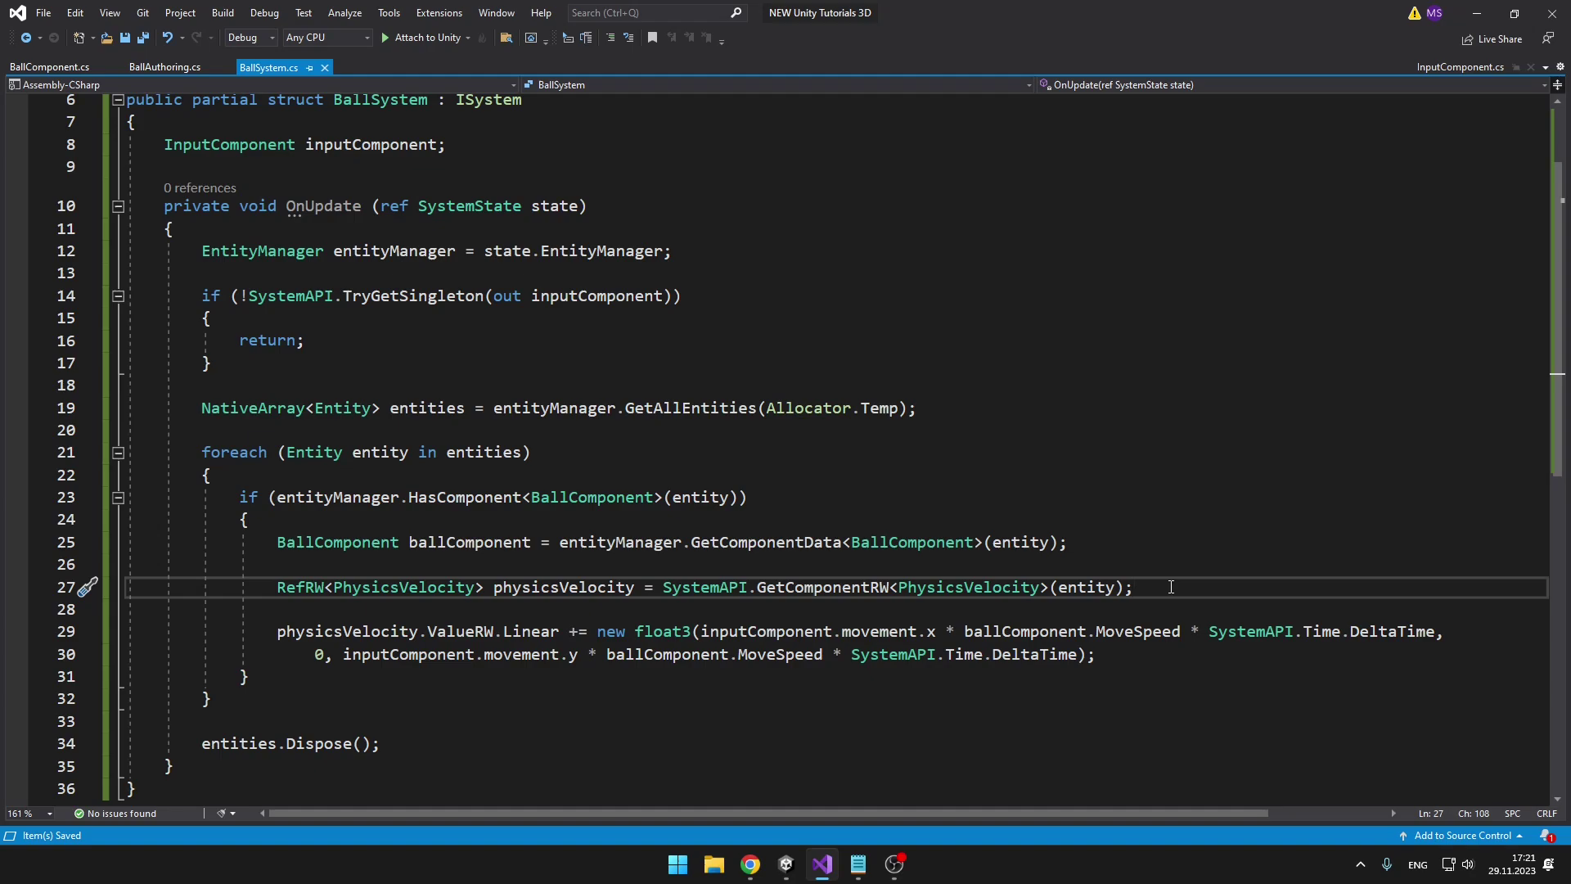
click(318, 593)
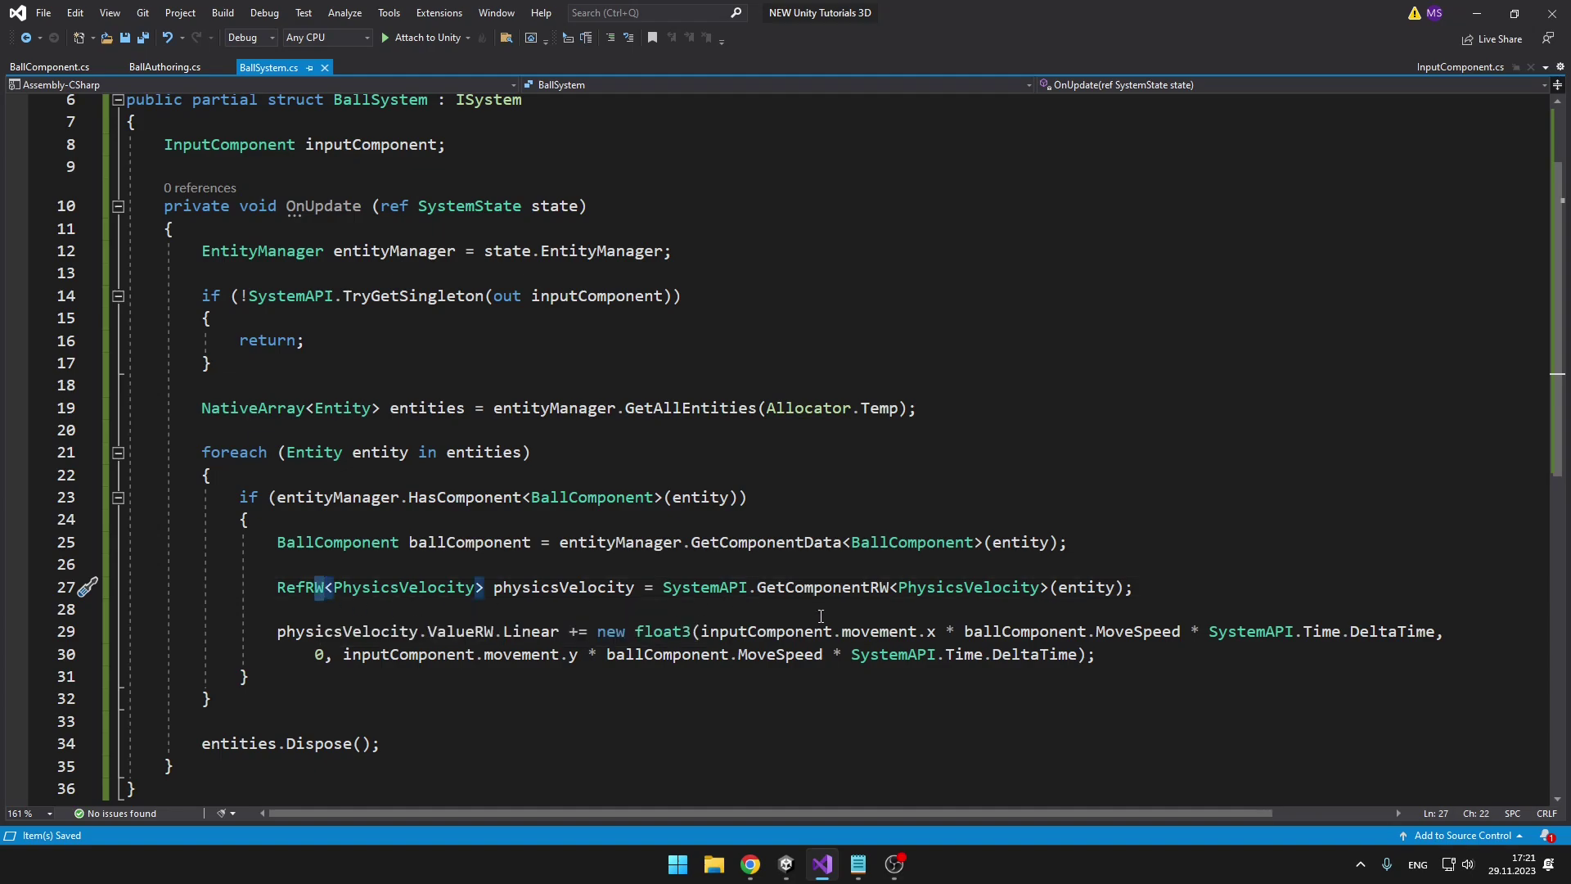
click(1183, 595)
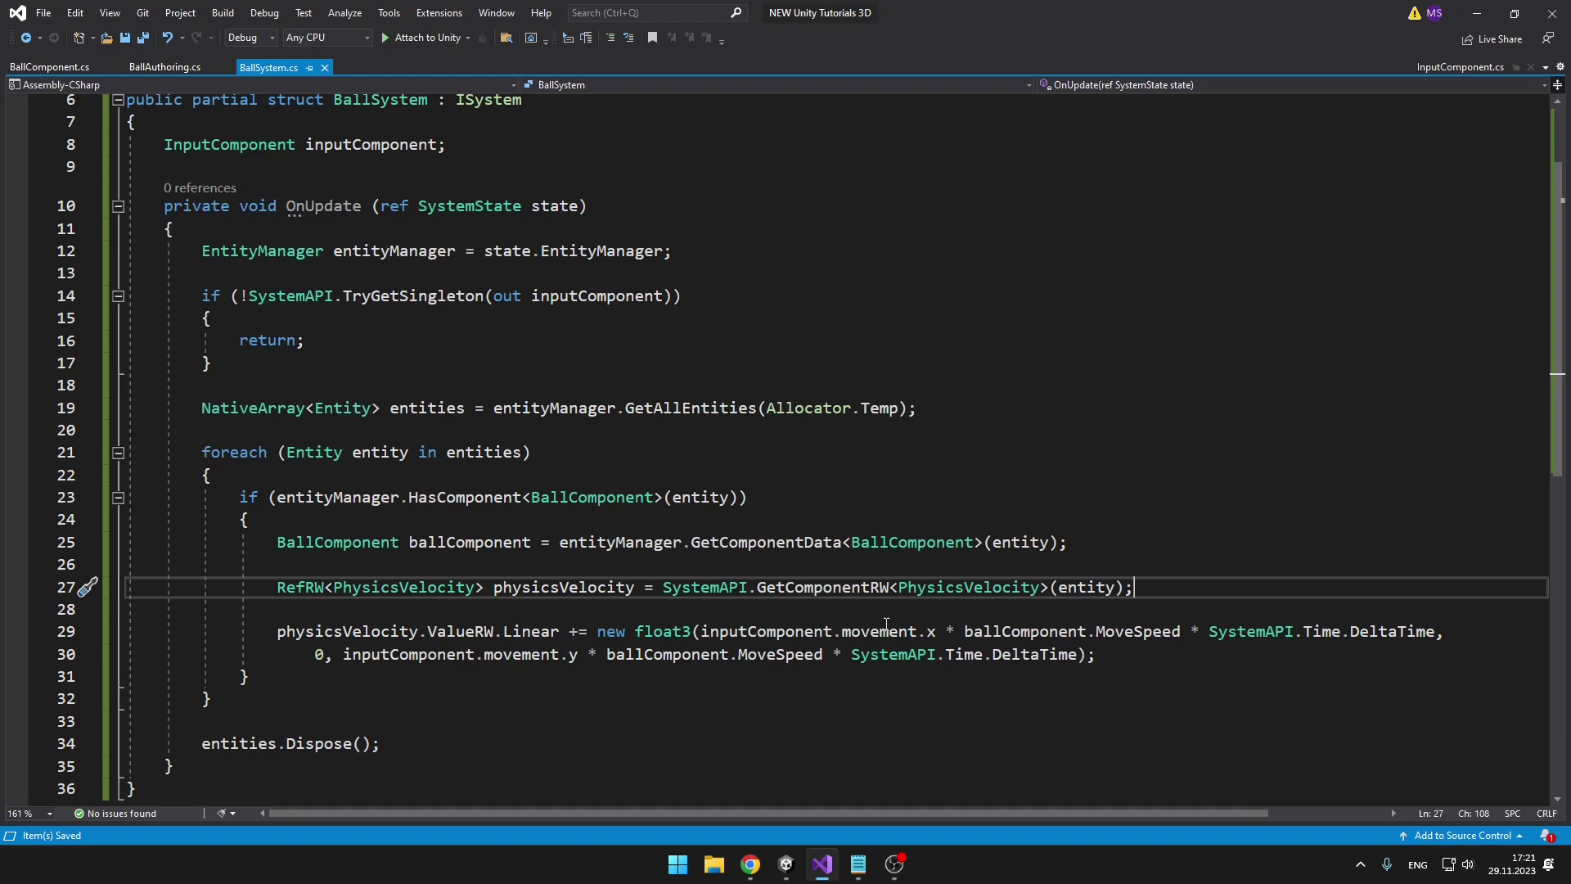
Review the movement.x term and MoveSpeed references on line 29
drag(936, 631, 700, 631)
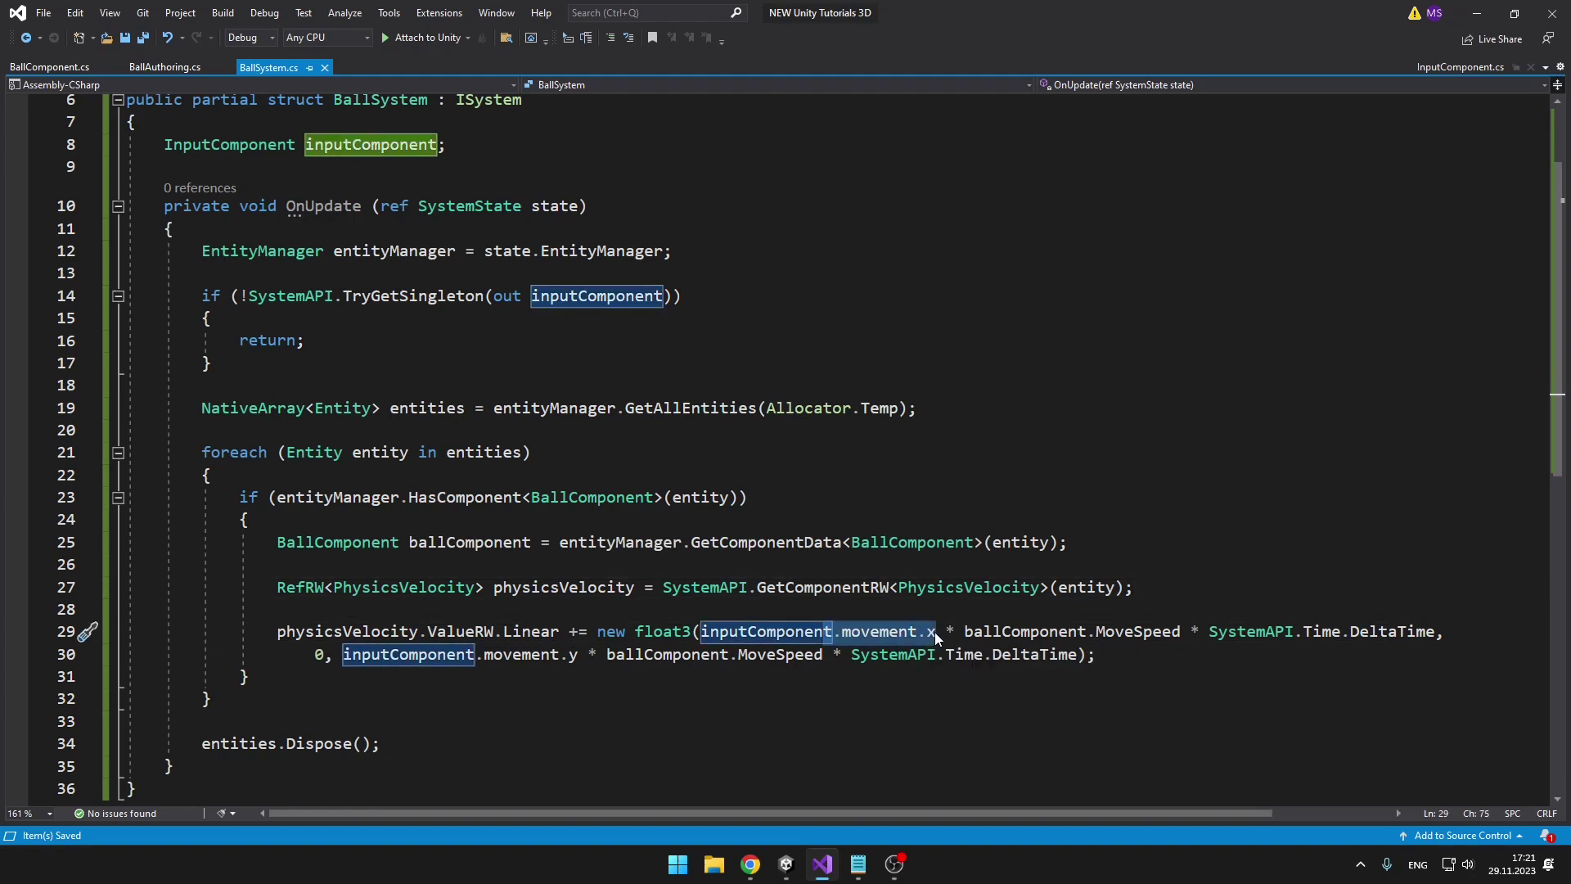
click(935, 631)
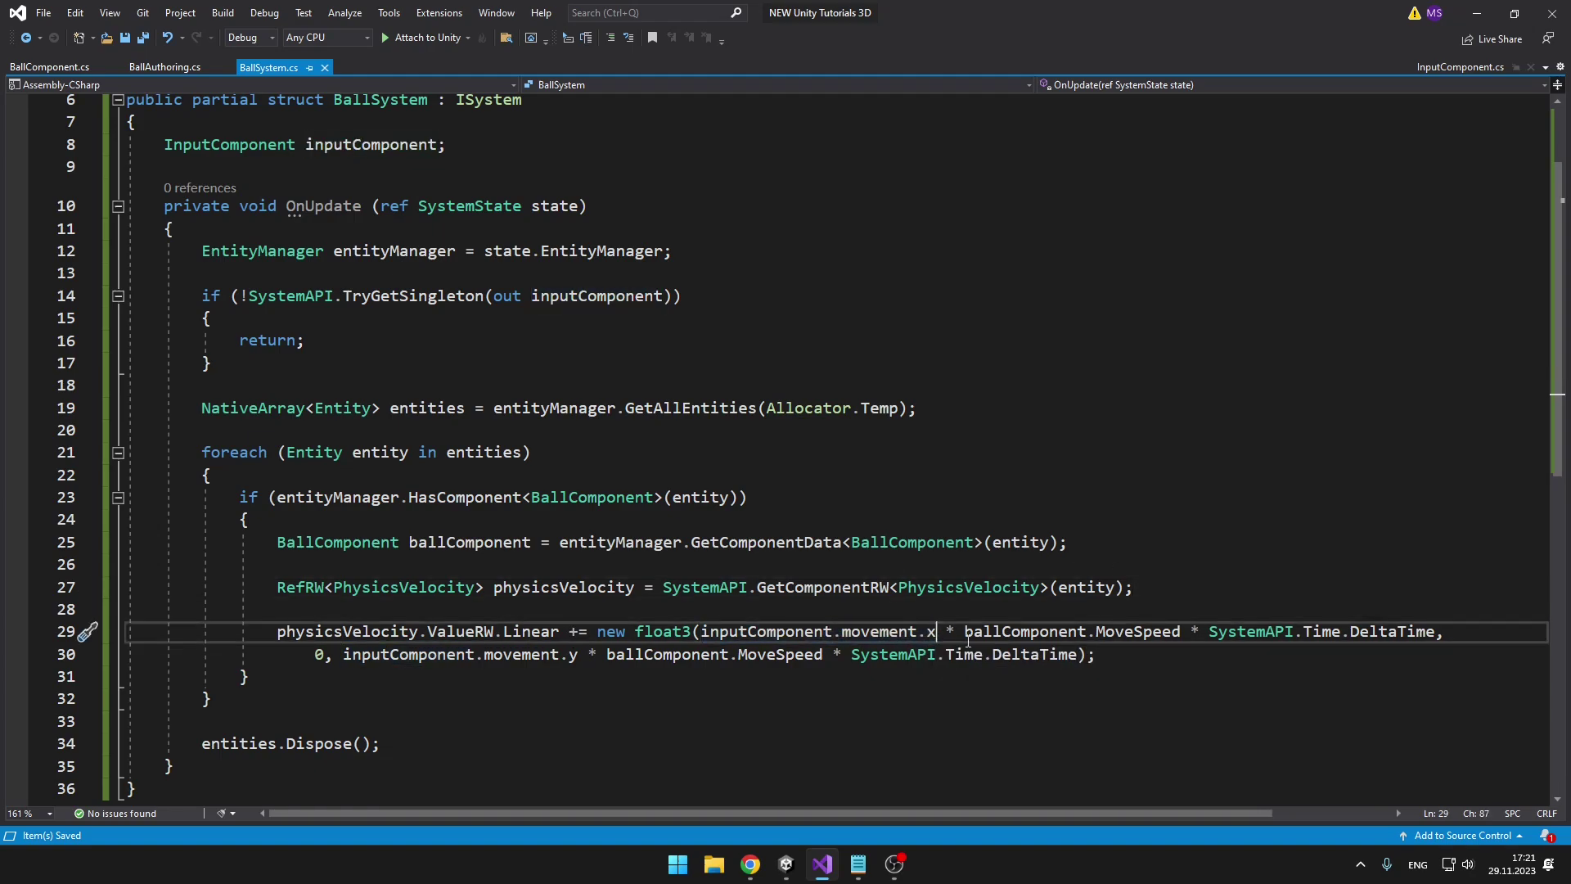
click(1142, 631)
click(1445, 631)
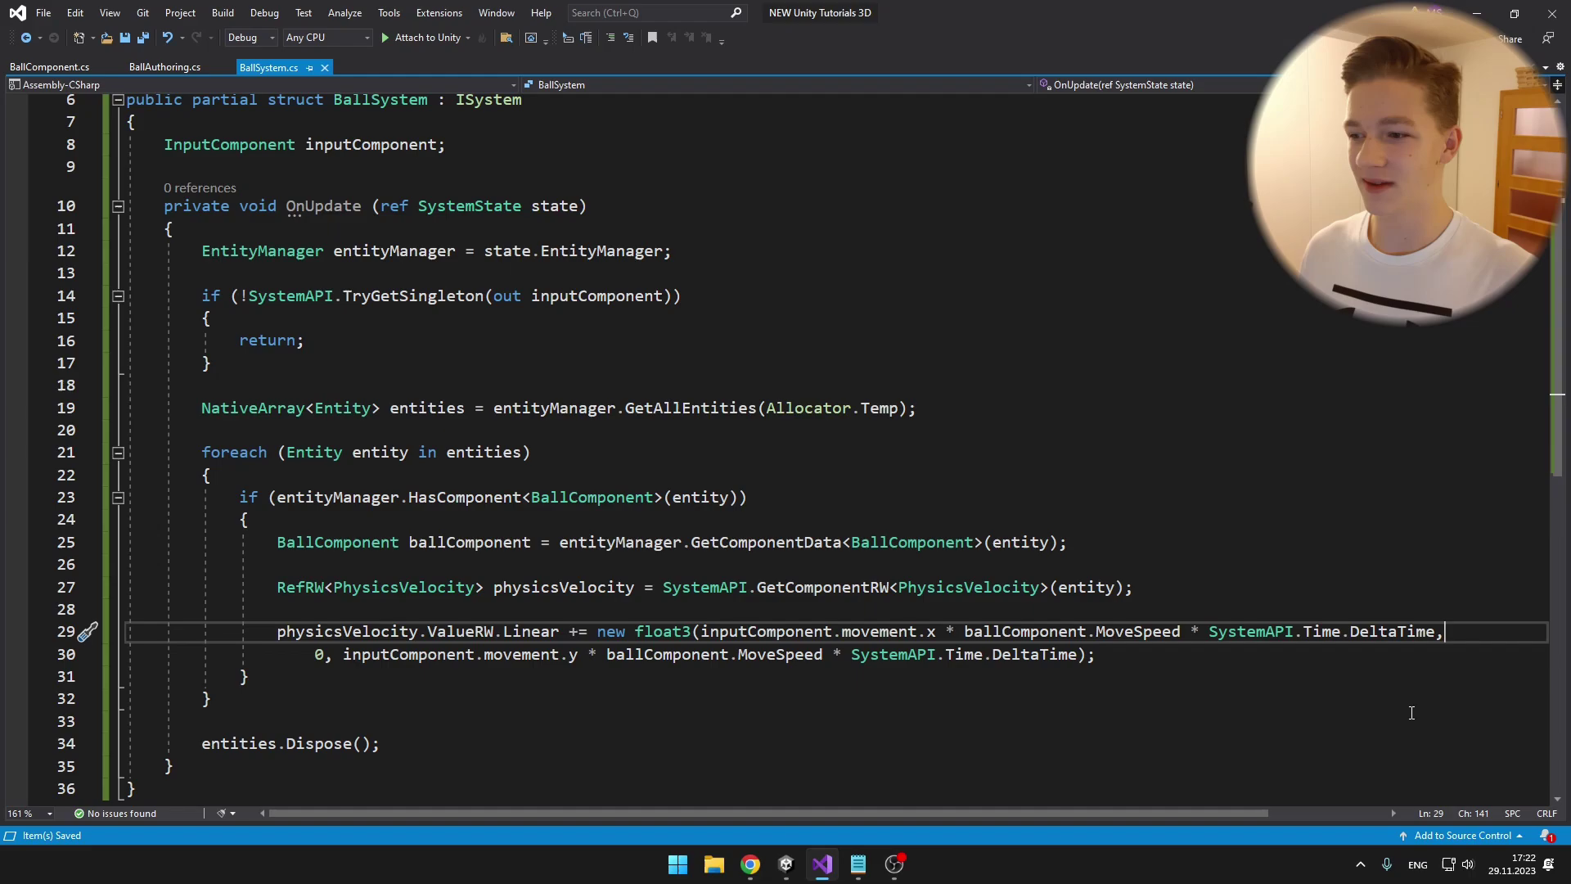
key(alt+Tab)
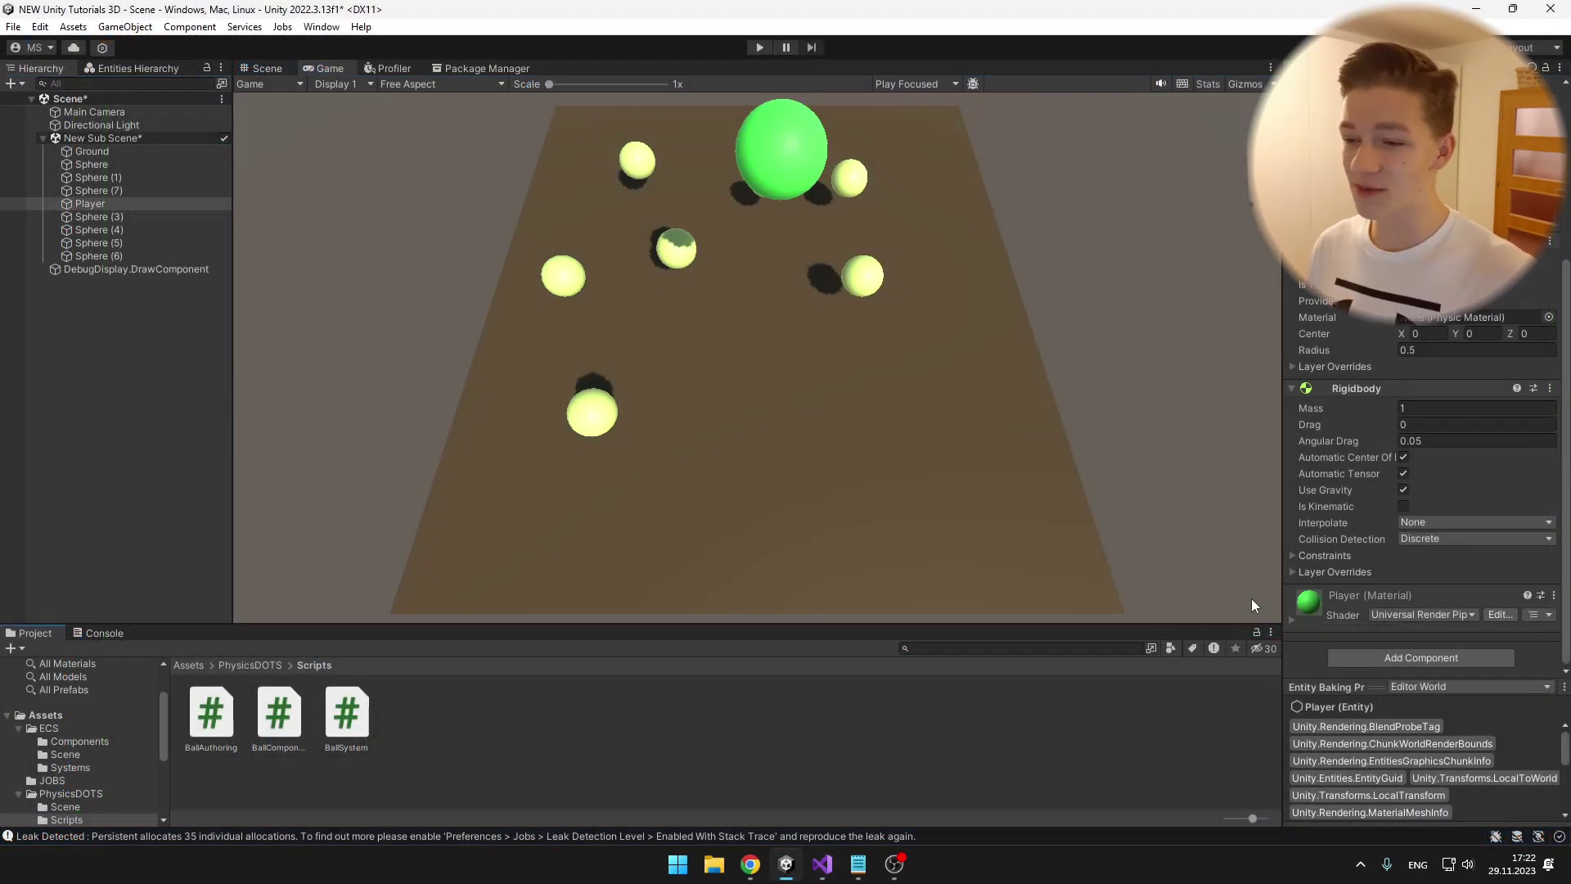
Enter Play mode, steer the Player ball right with D, then deselect it
key(ctrl+p)
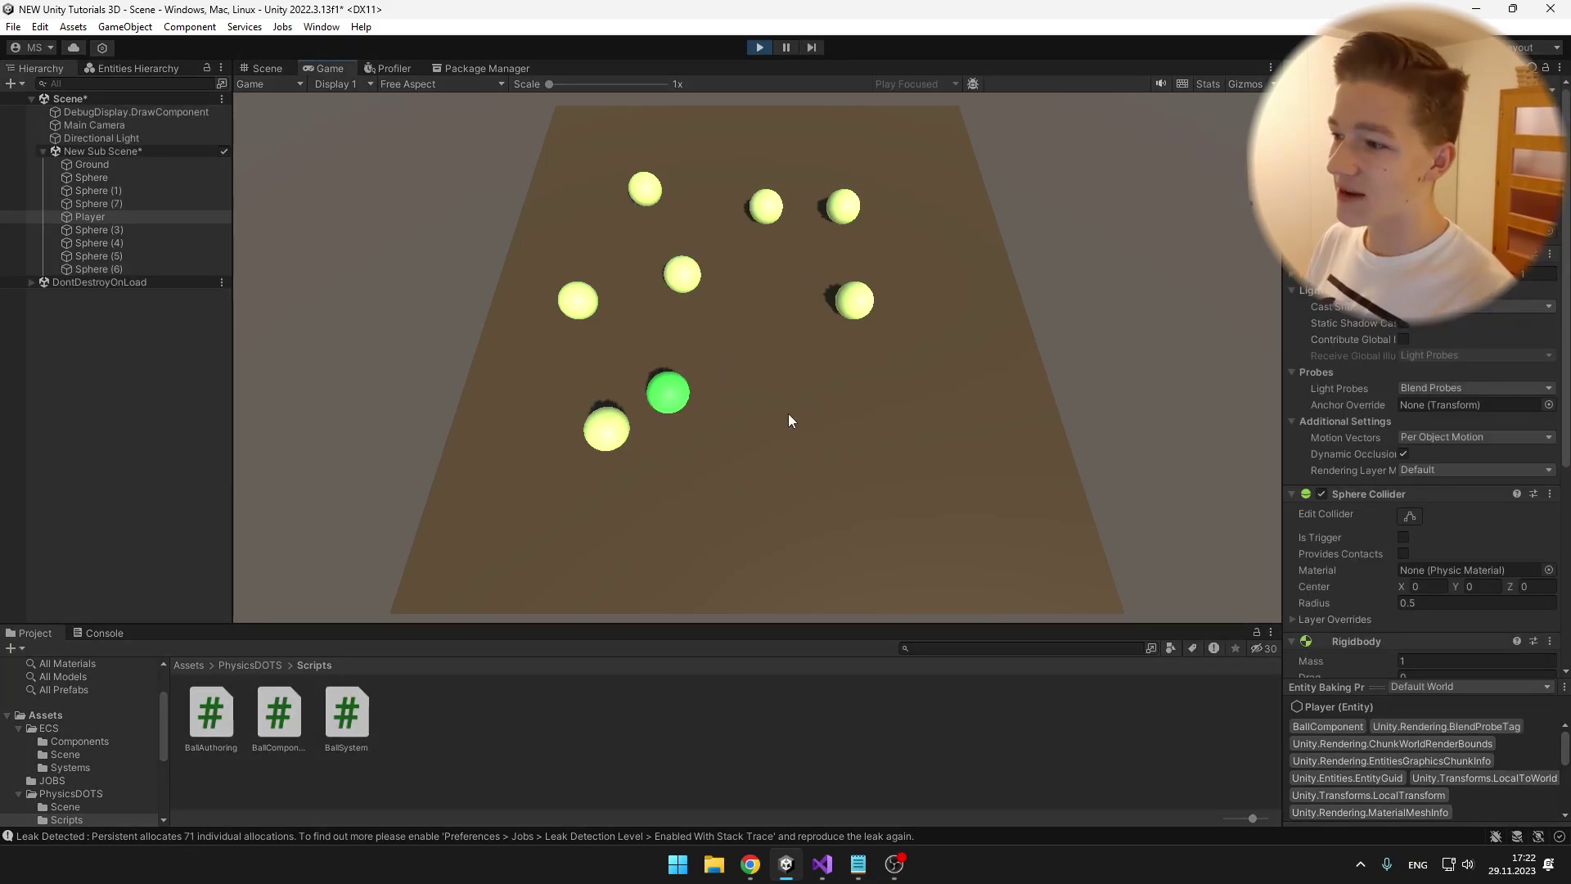
key(d)
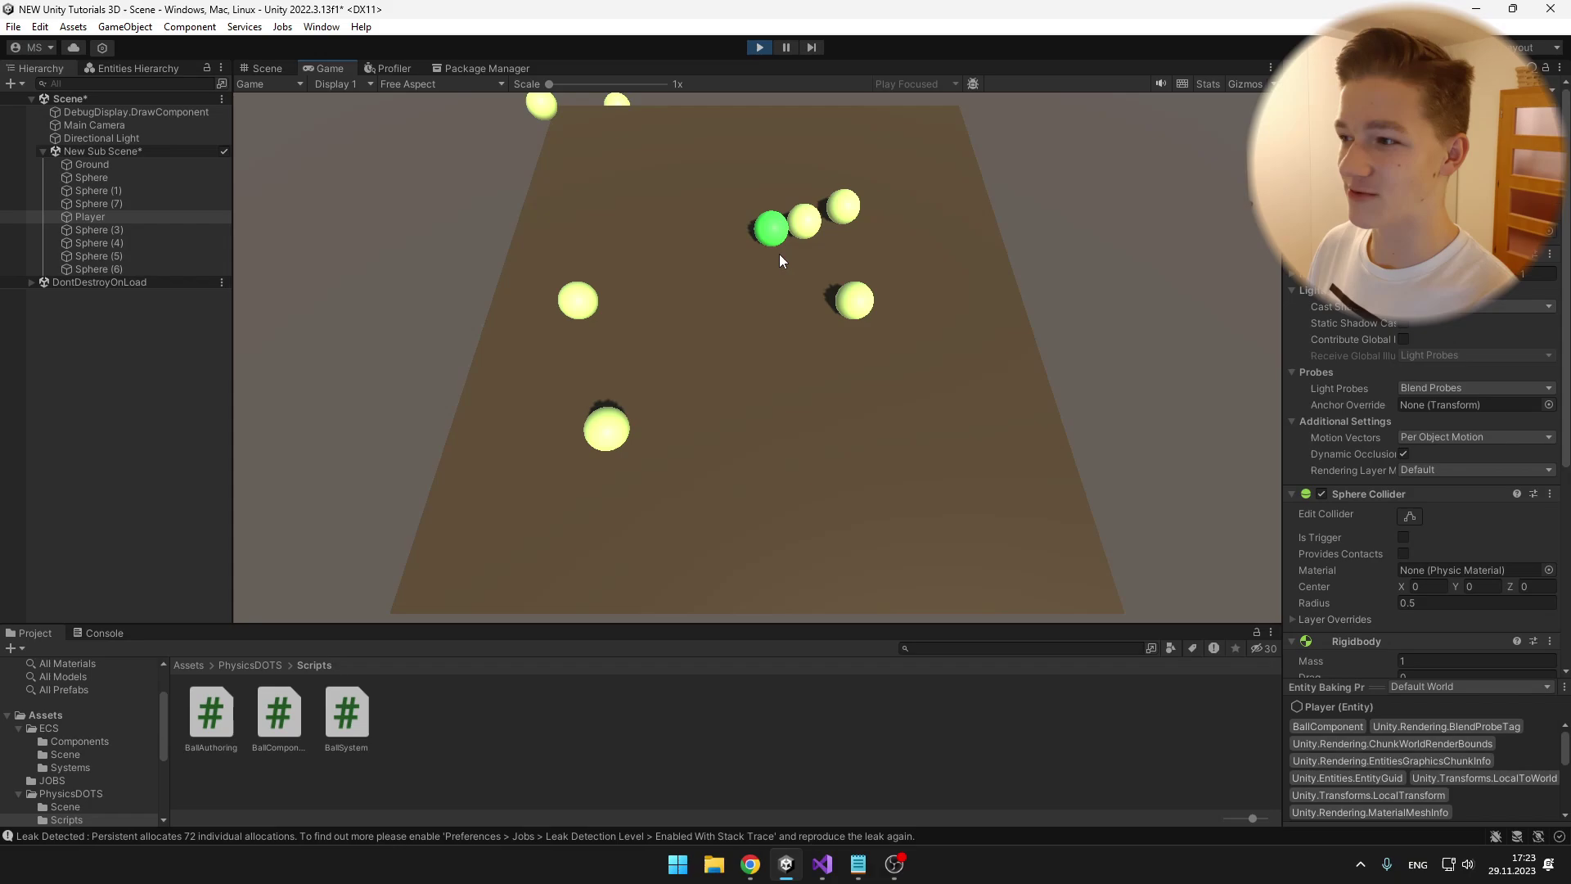
click(967, 723)
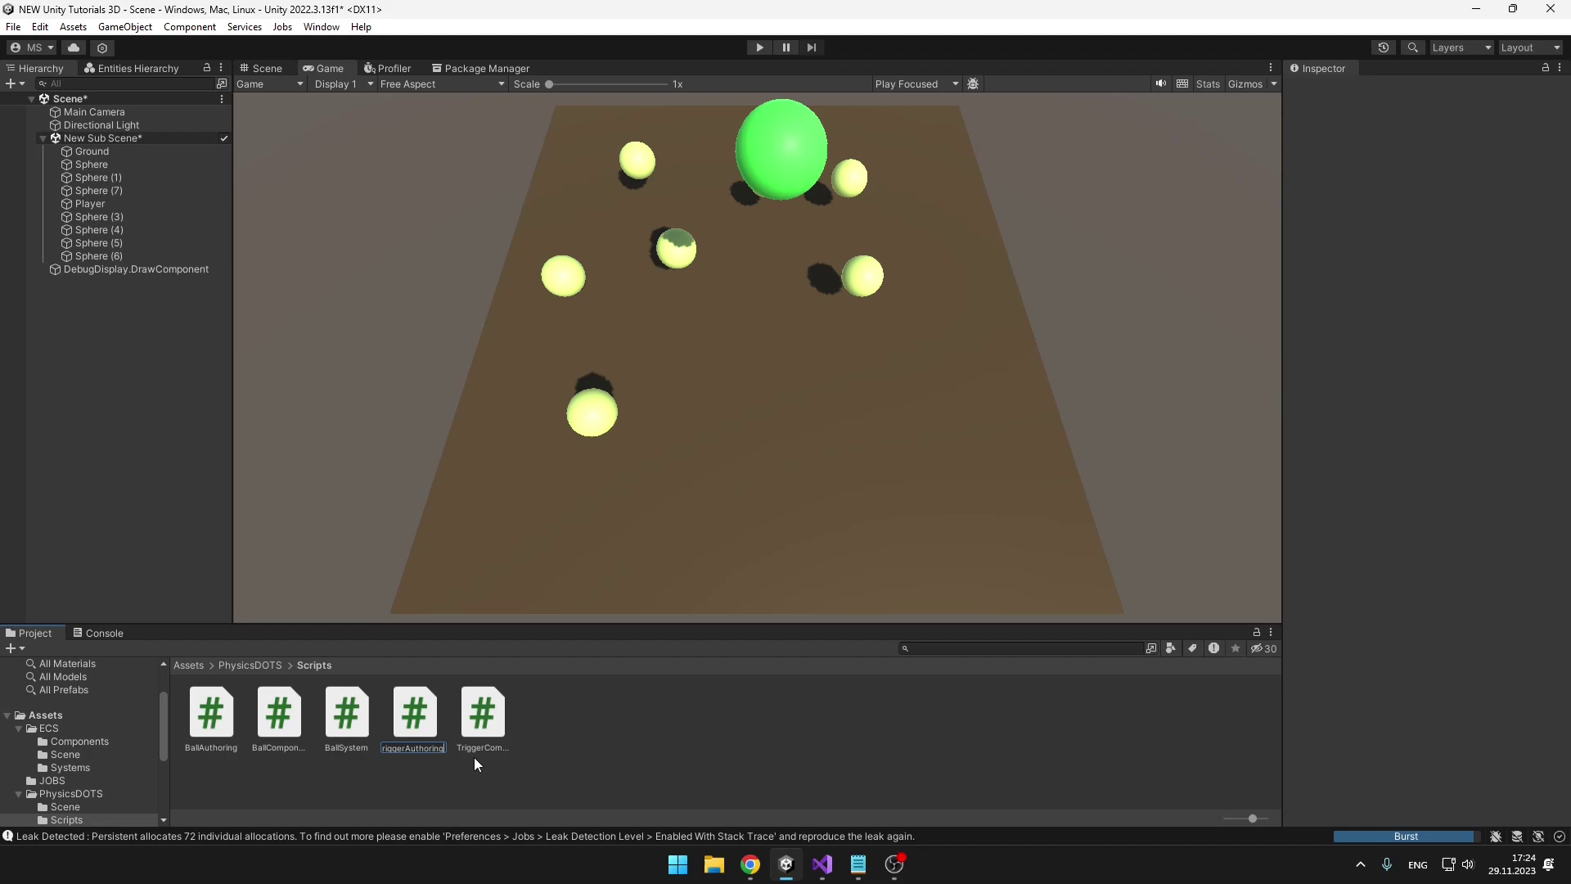
Confirm the new script's name as TriggerAuthoring
key(Return)
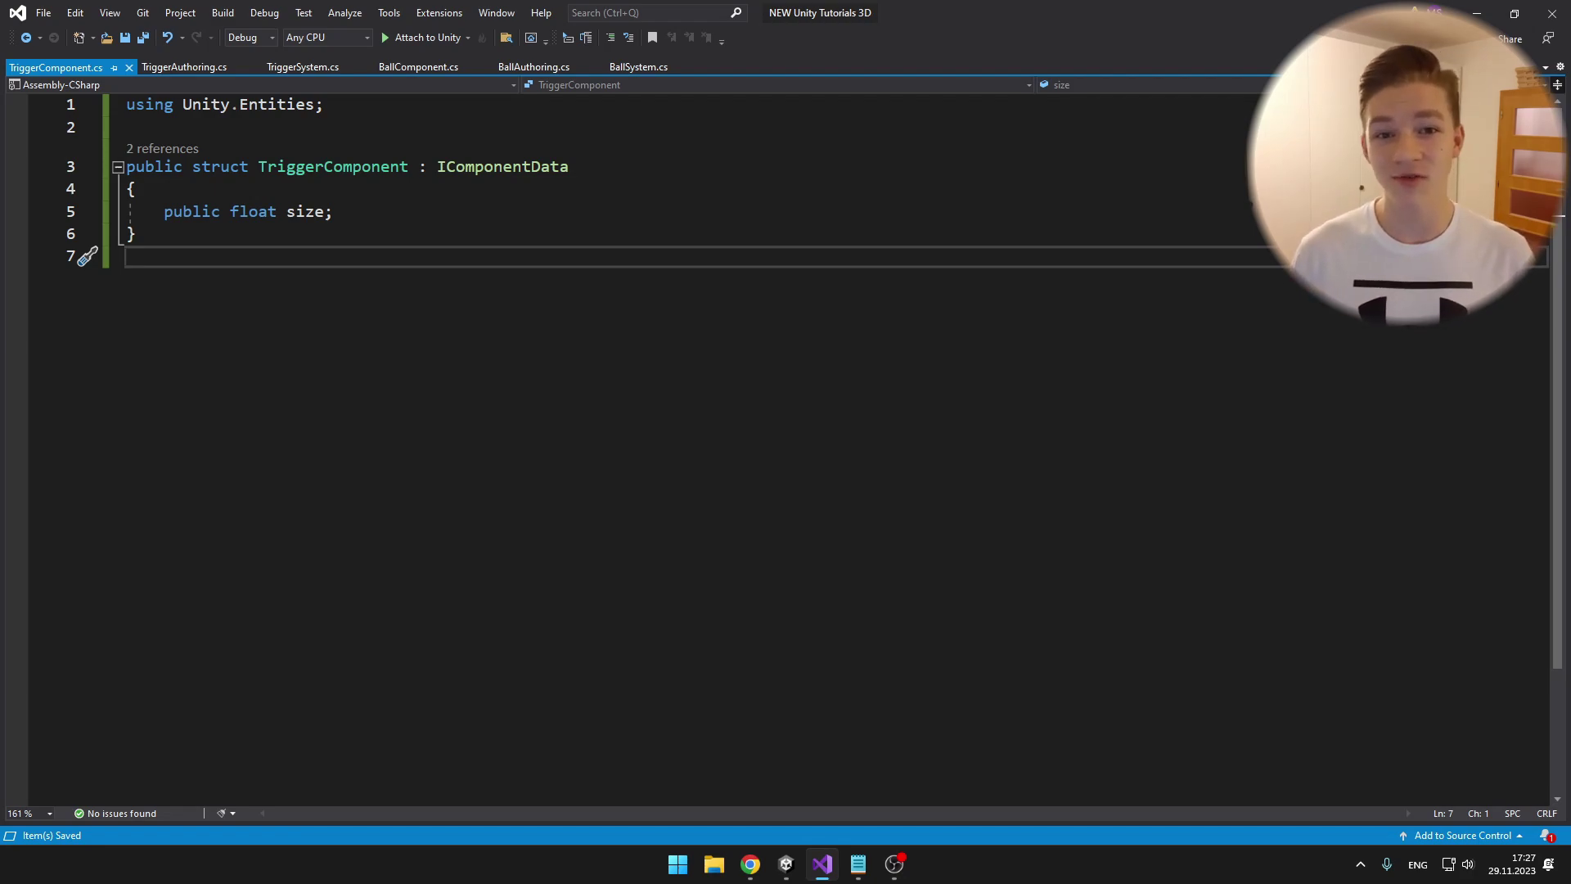
Bring the TriggerAuthoring.cs script to the front in Visual Studio
key(ctrl+Tab)
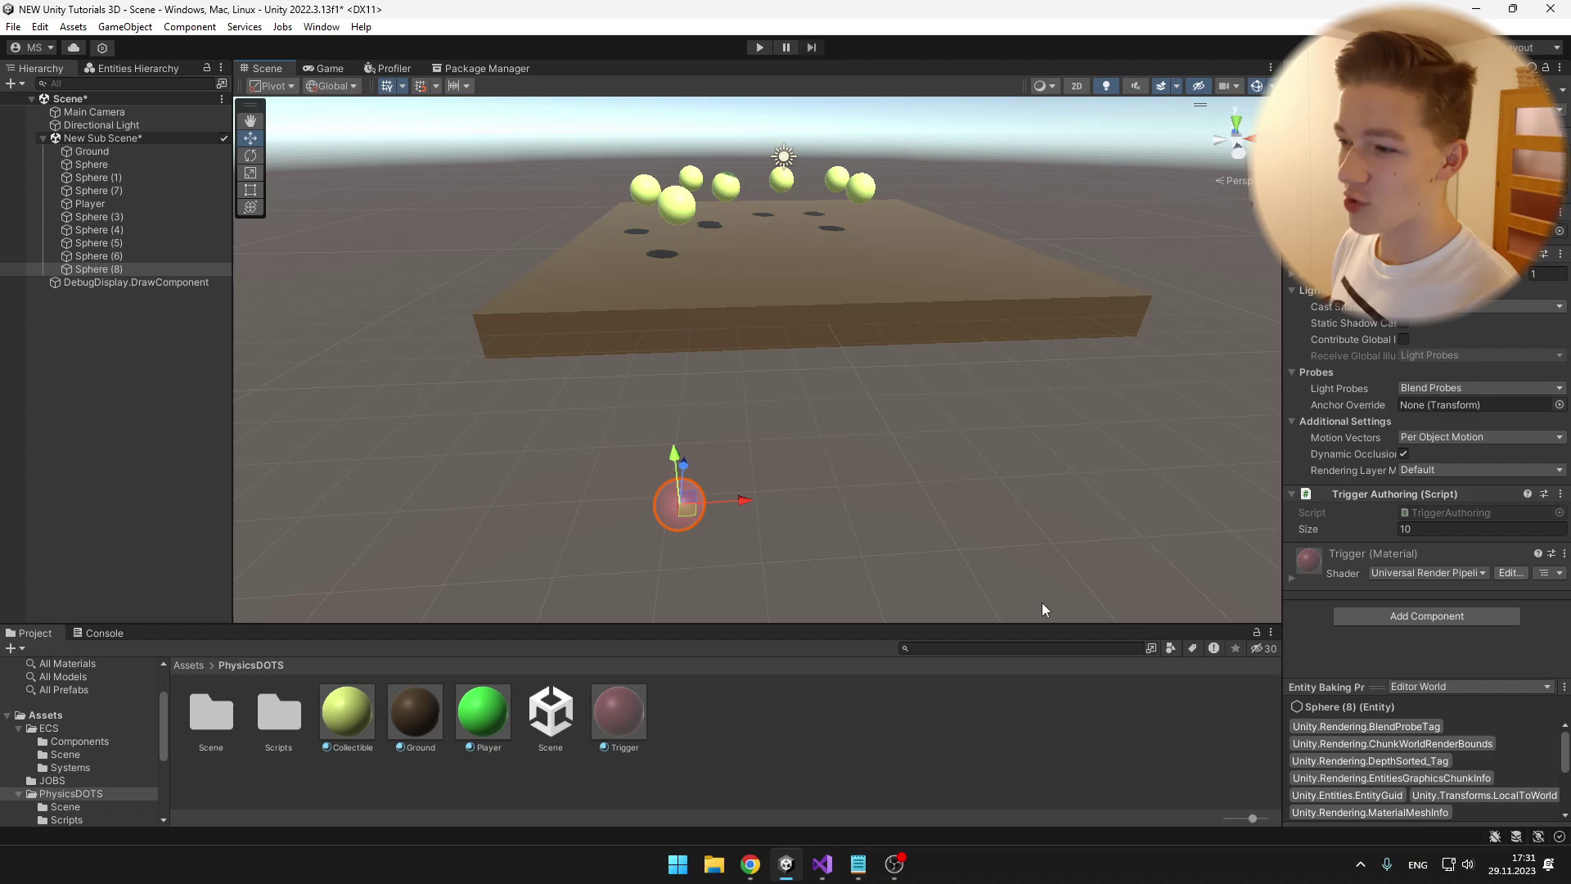
Show the trigger sphere's runtime entity data and adjust Local To World X, Z to 4.8, Y to 9.1
right_drag(606, 496, 862, 347)
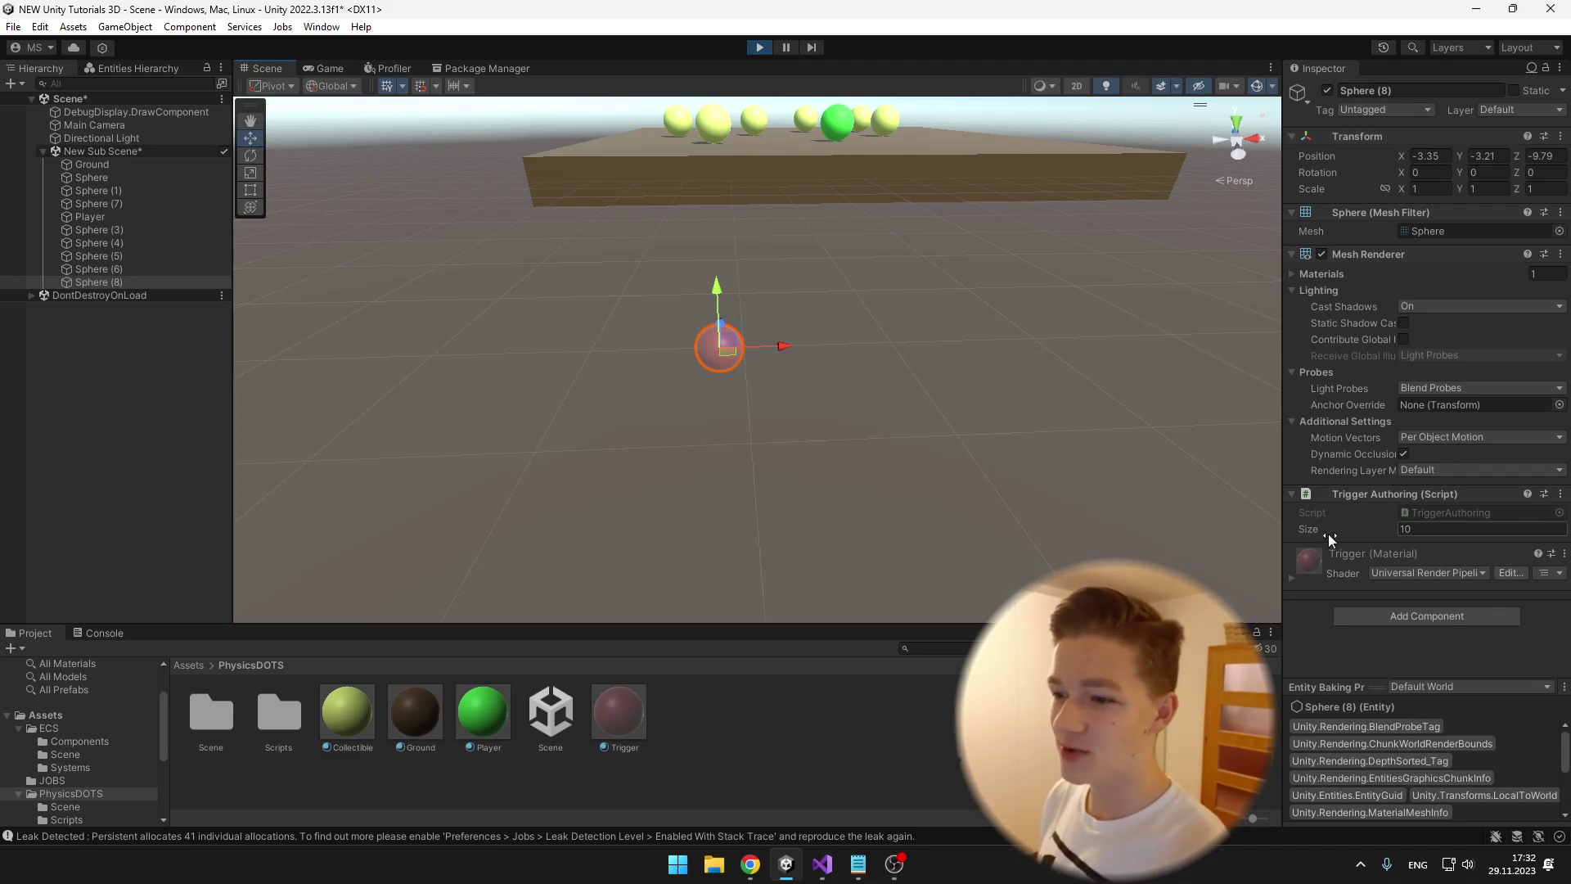
click(1530, 68)
click(1483, 149)
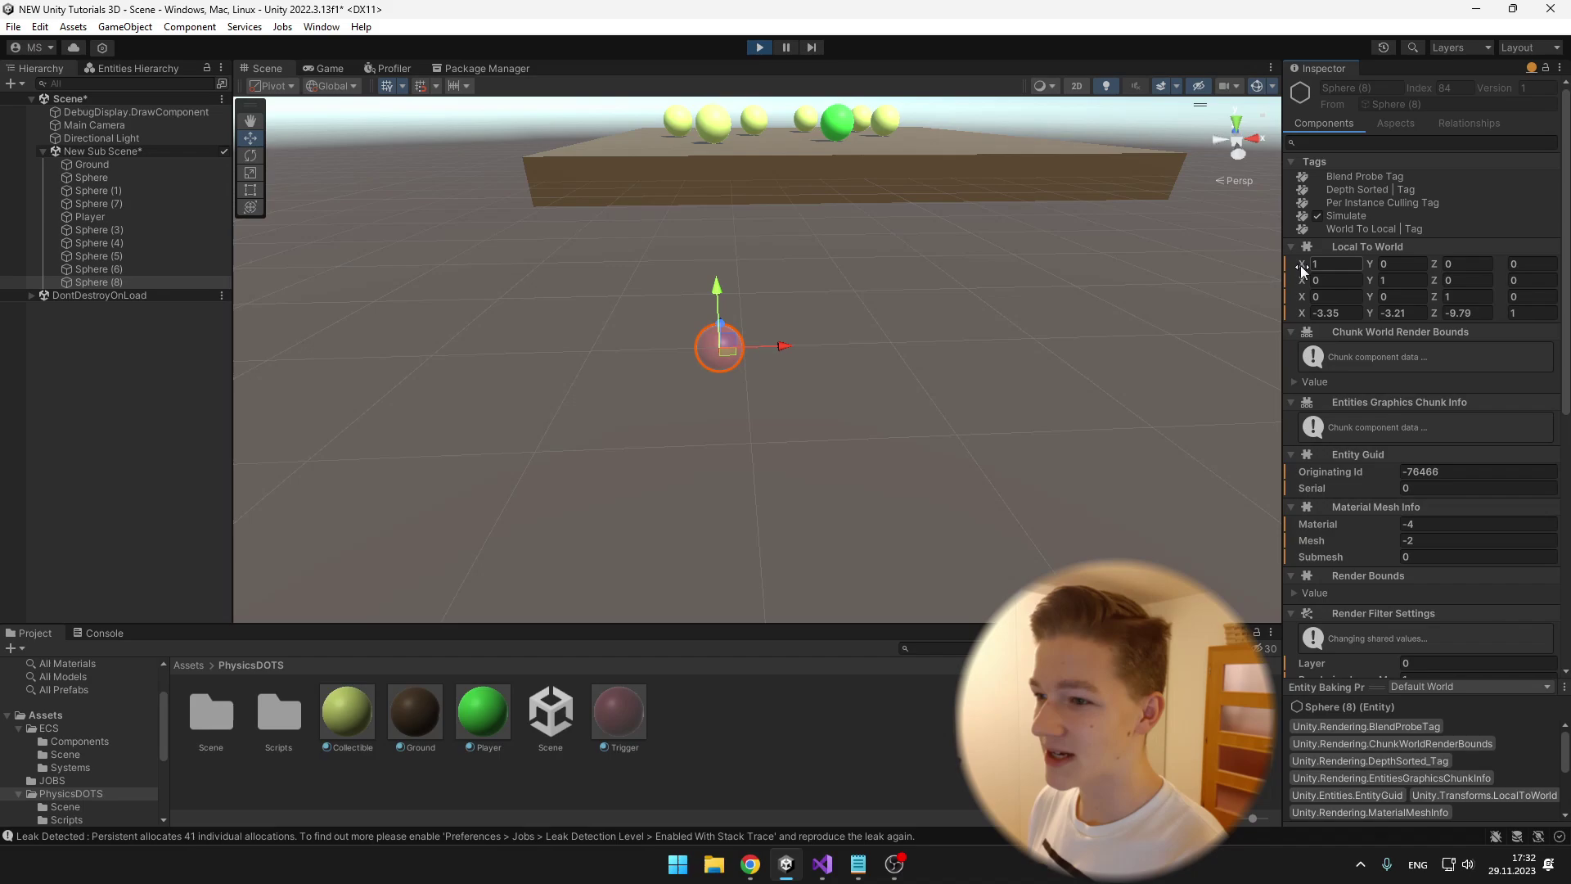
drag(1299, 263, 1423, 294)
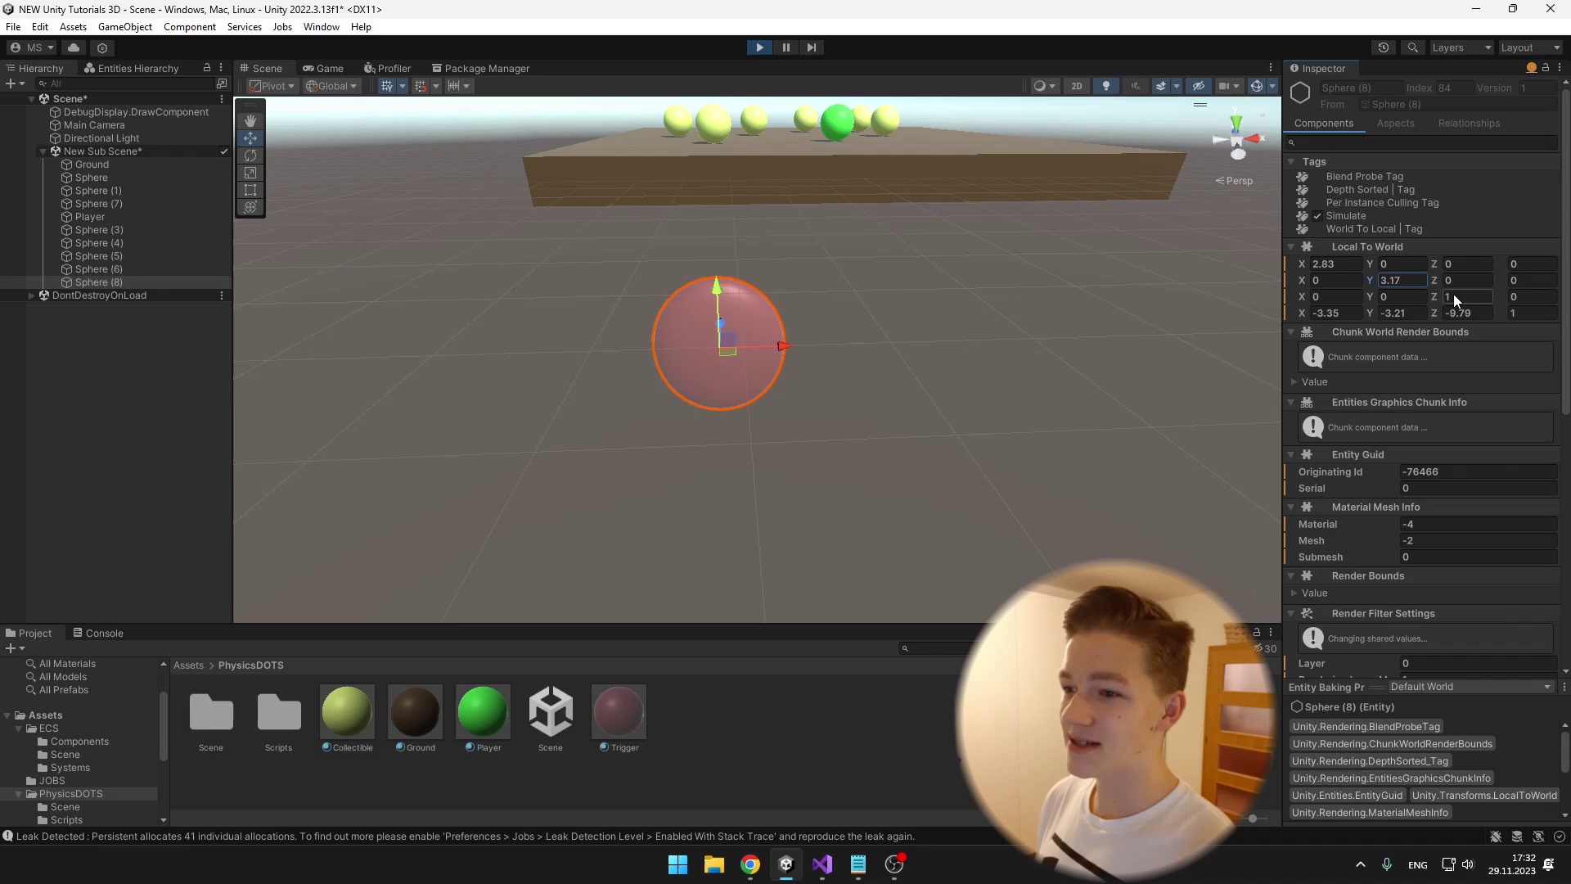
drag(1437, 297, 1506, 293)
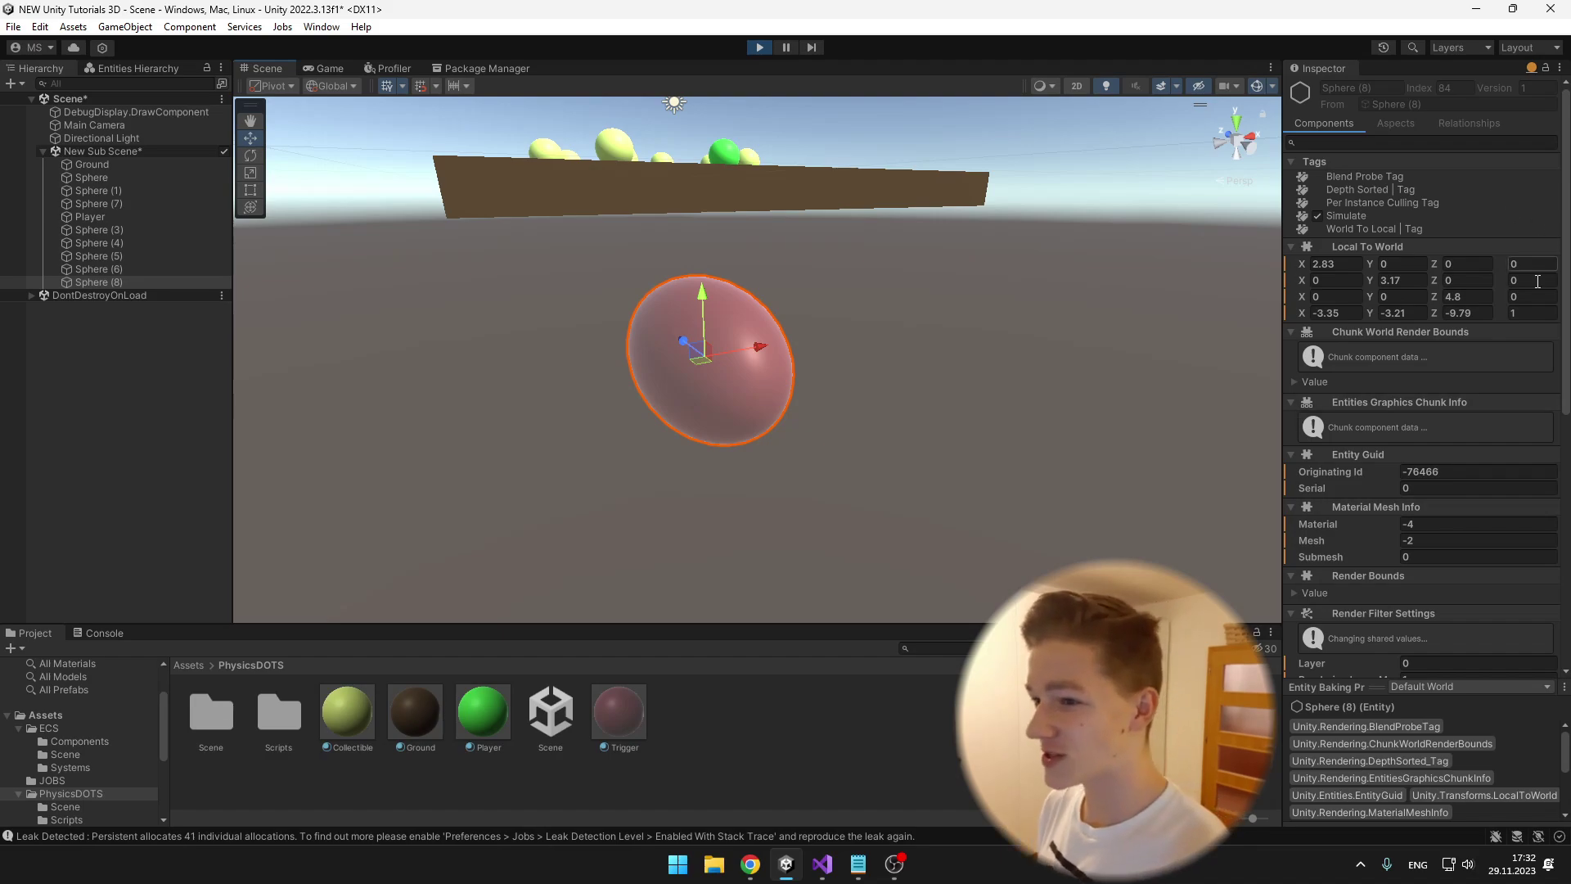
drag(1367, 267, 1432, 262)
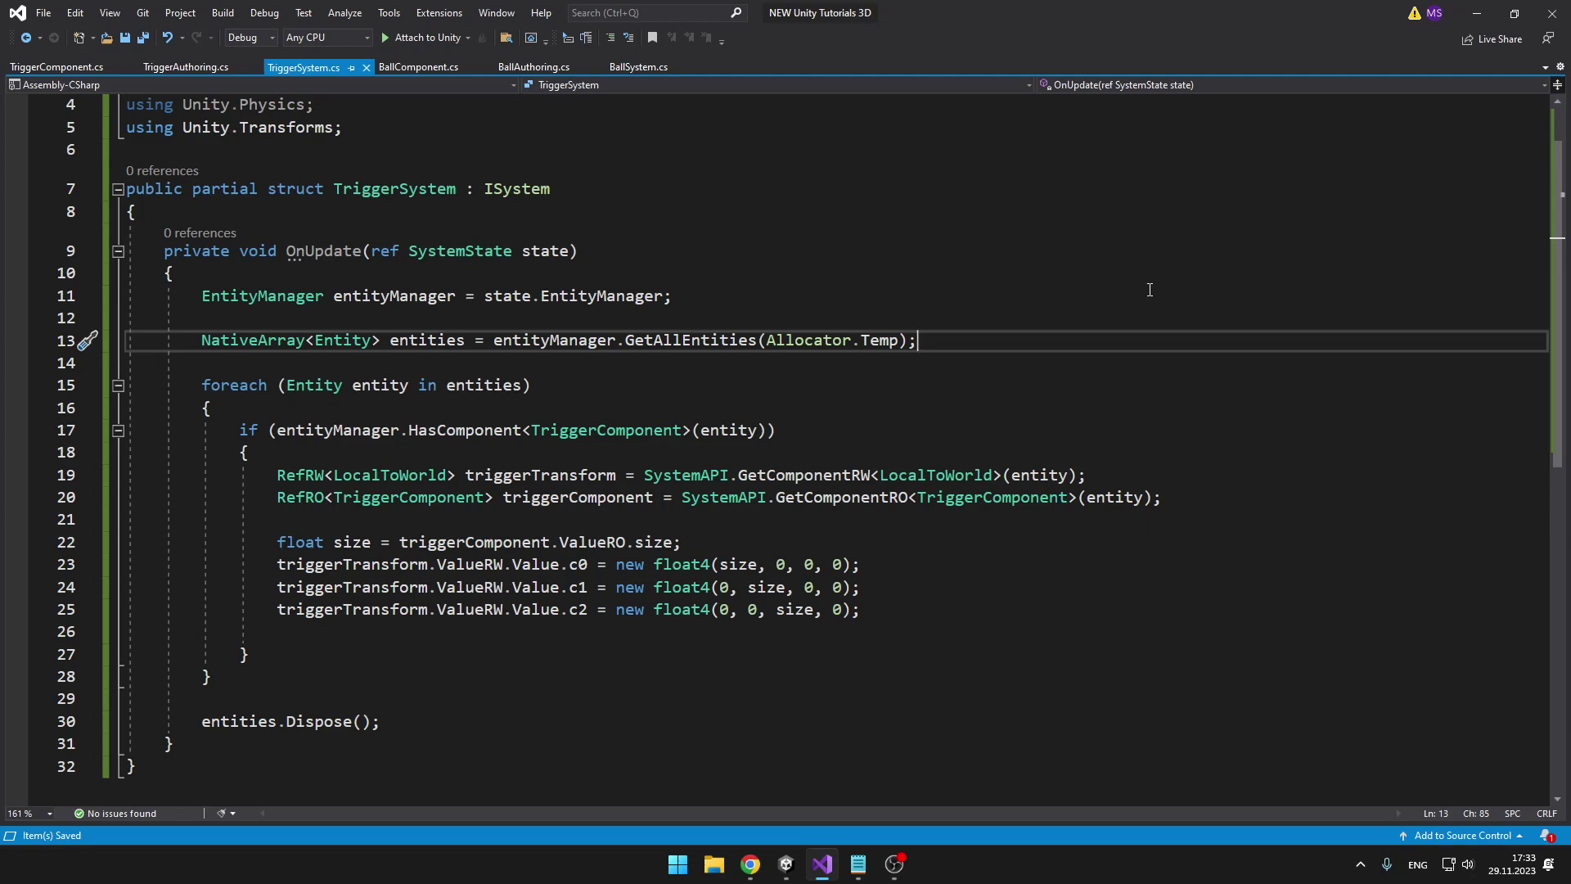
click(965, 476)
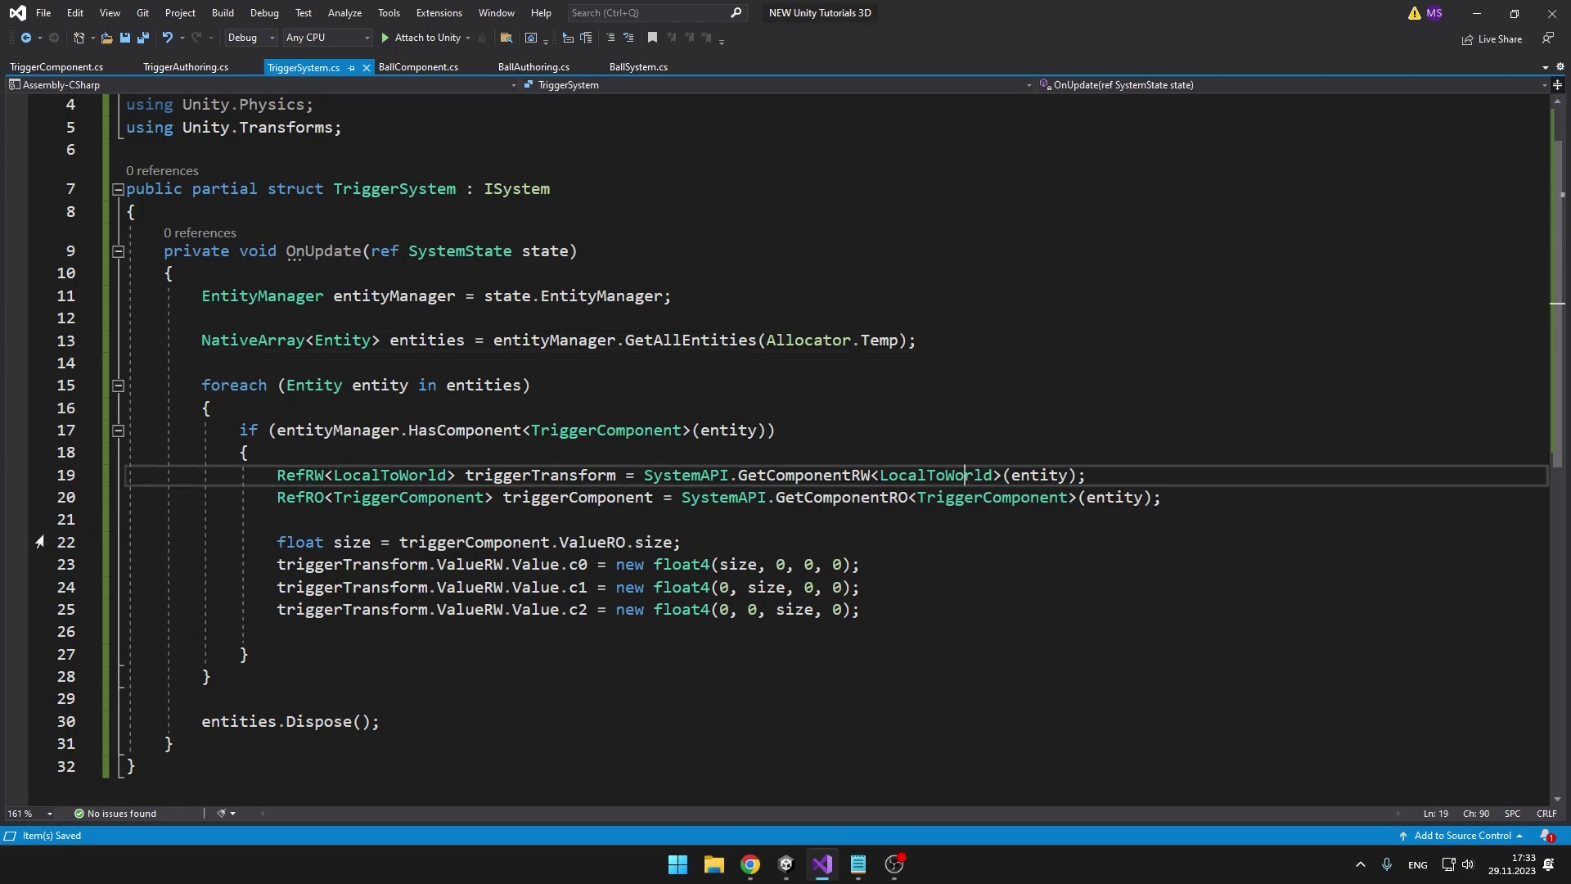
click(338, 449)
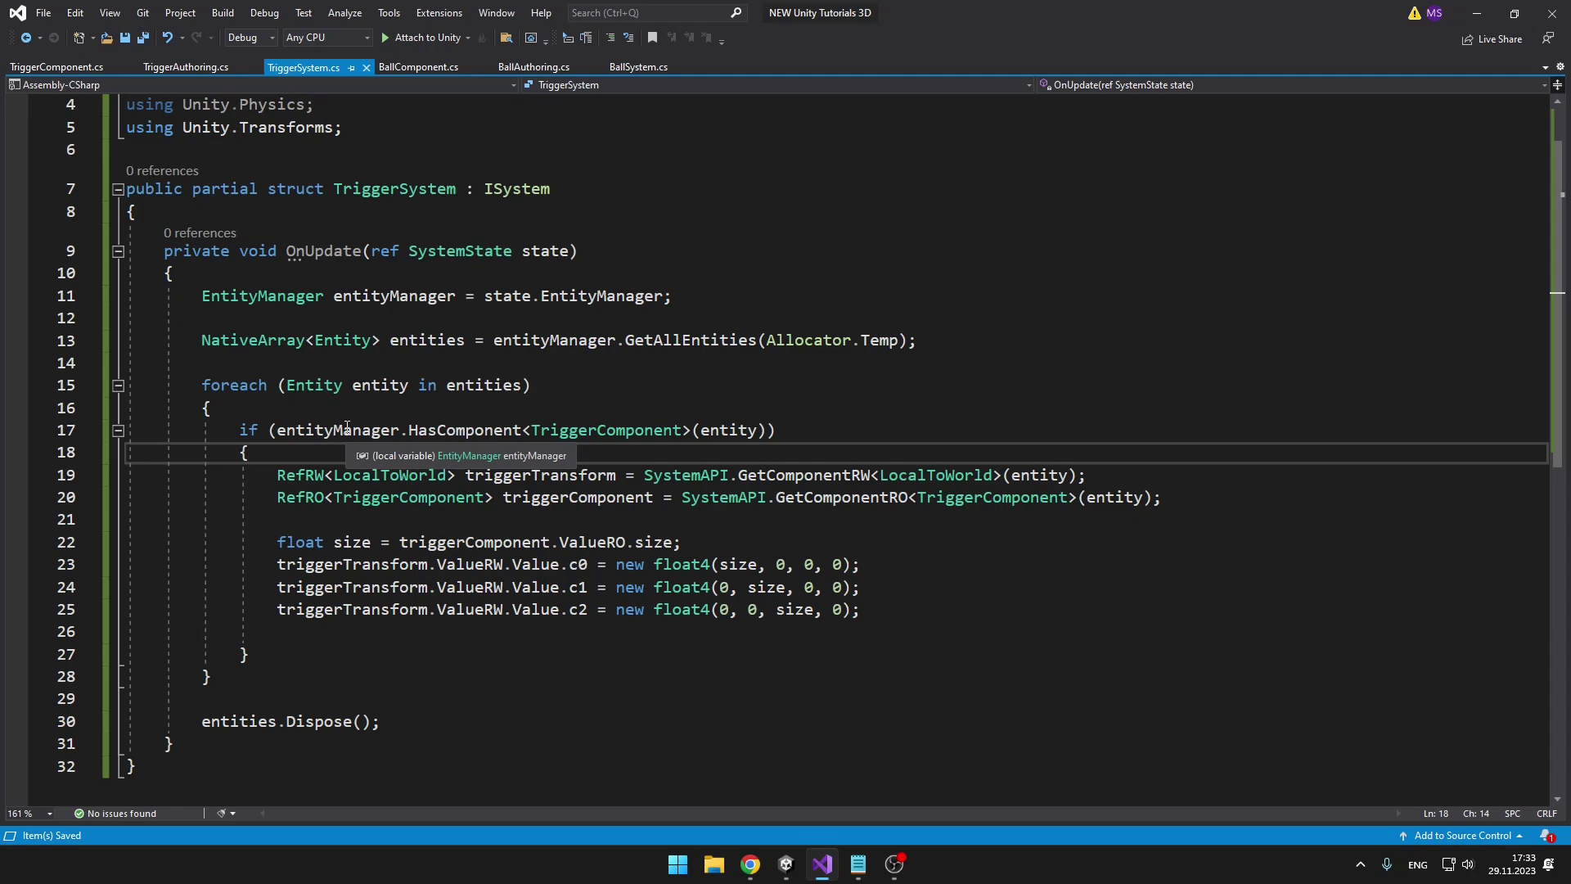
click(571, 497)
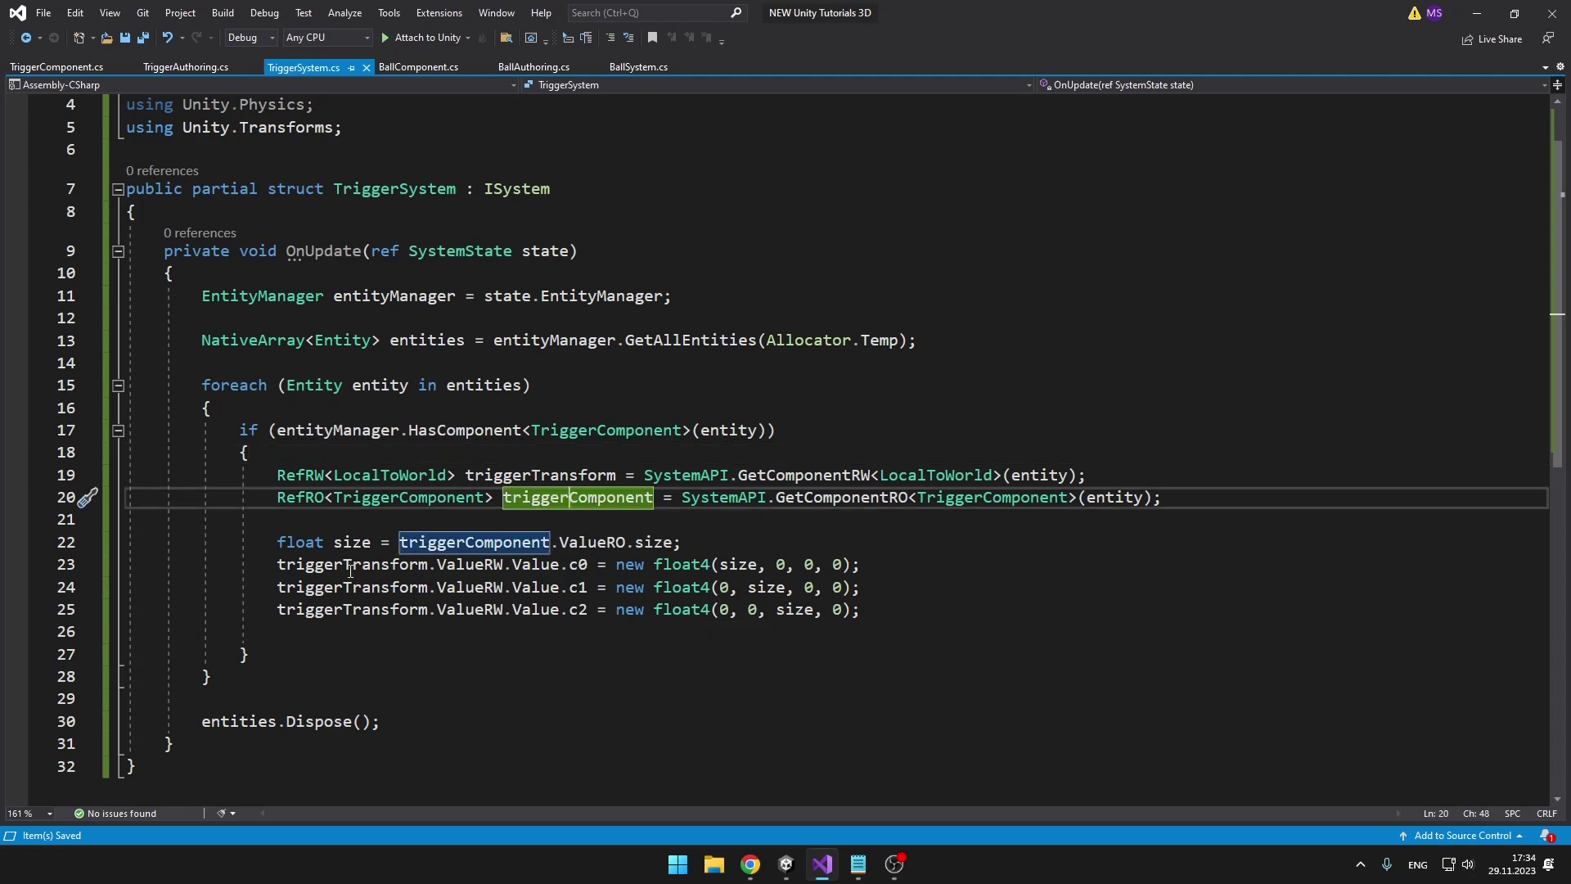
click(915, 567)
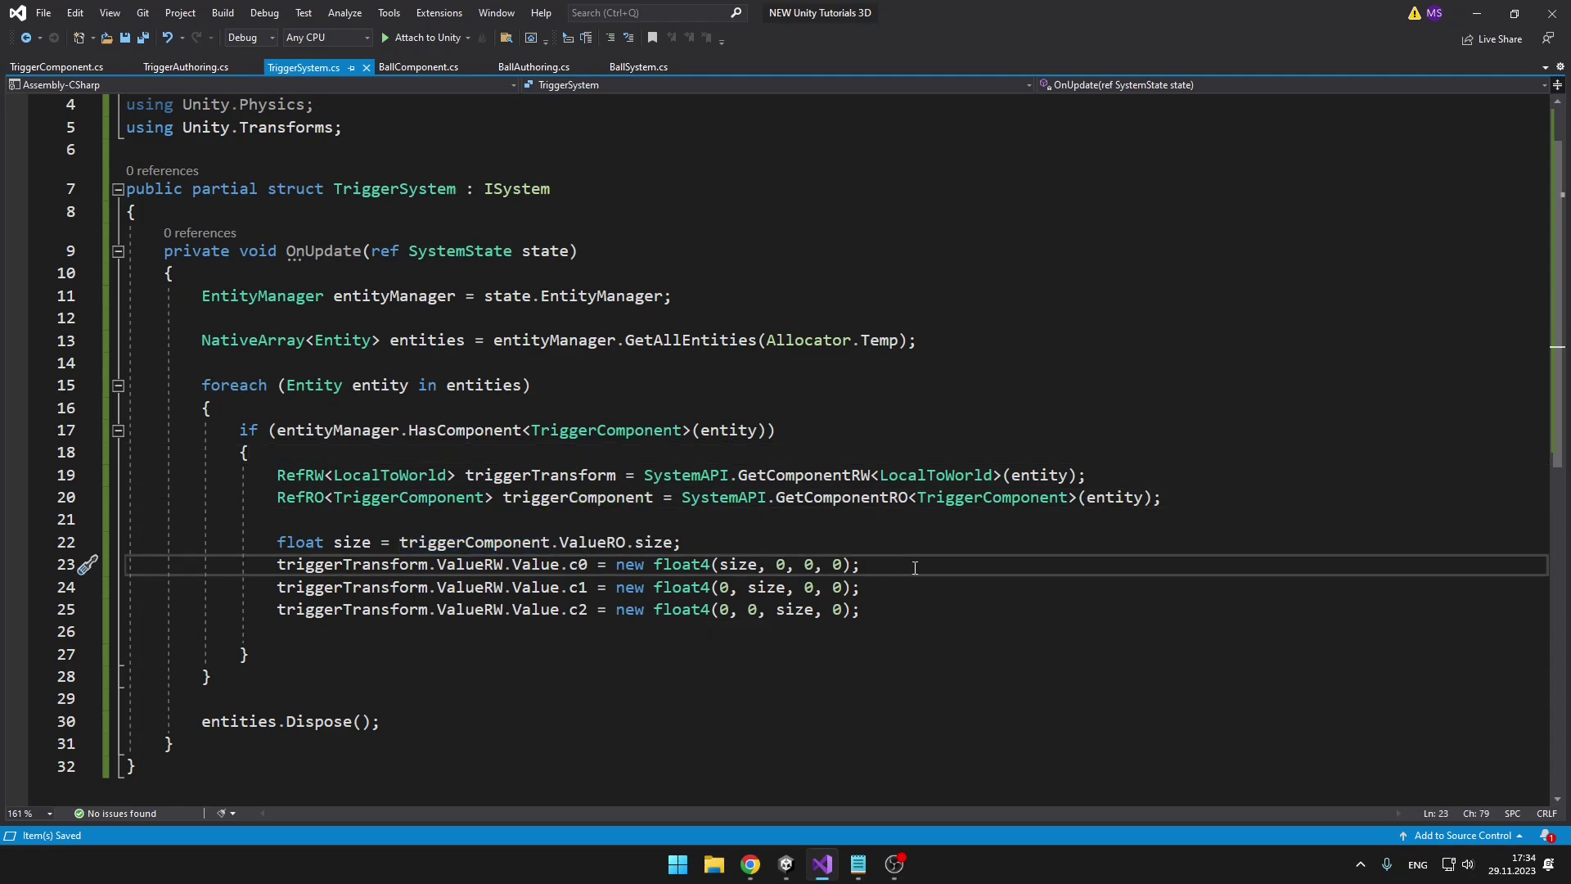
click(473, 564)
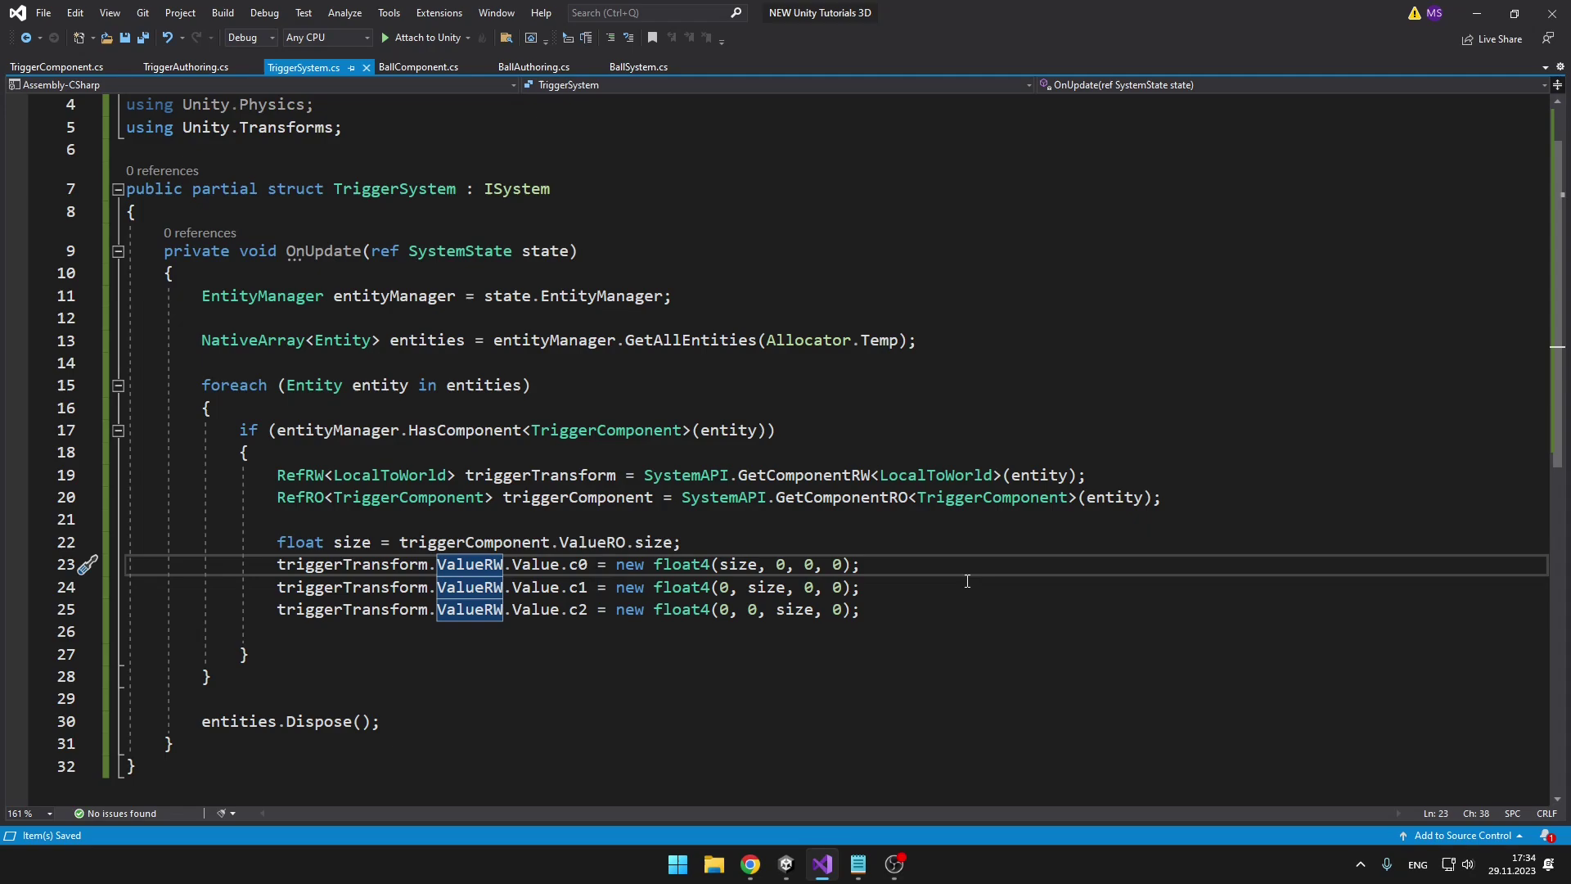
click(561, 570)
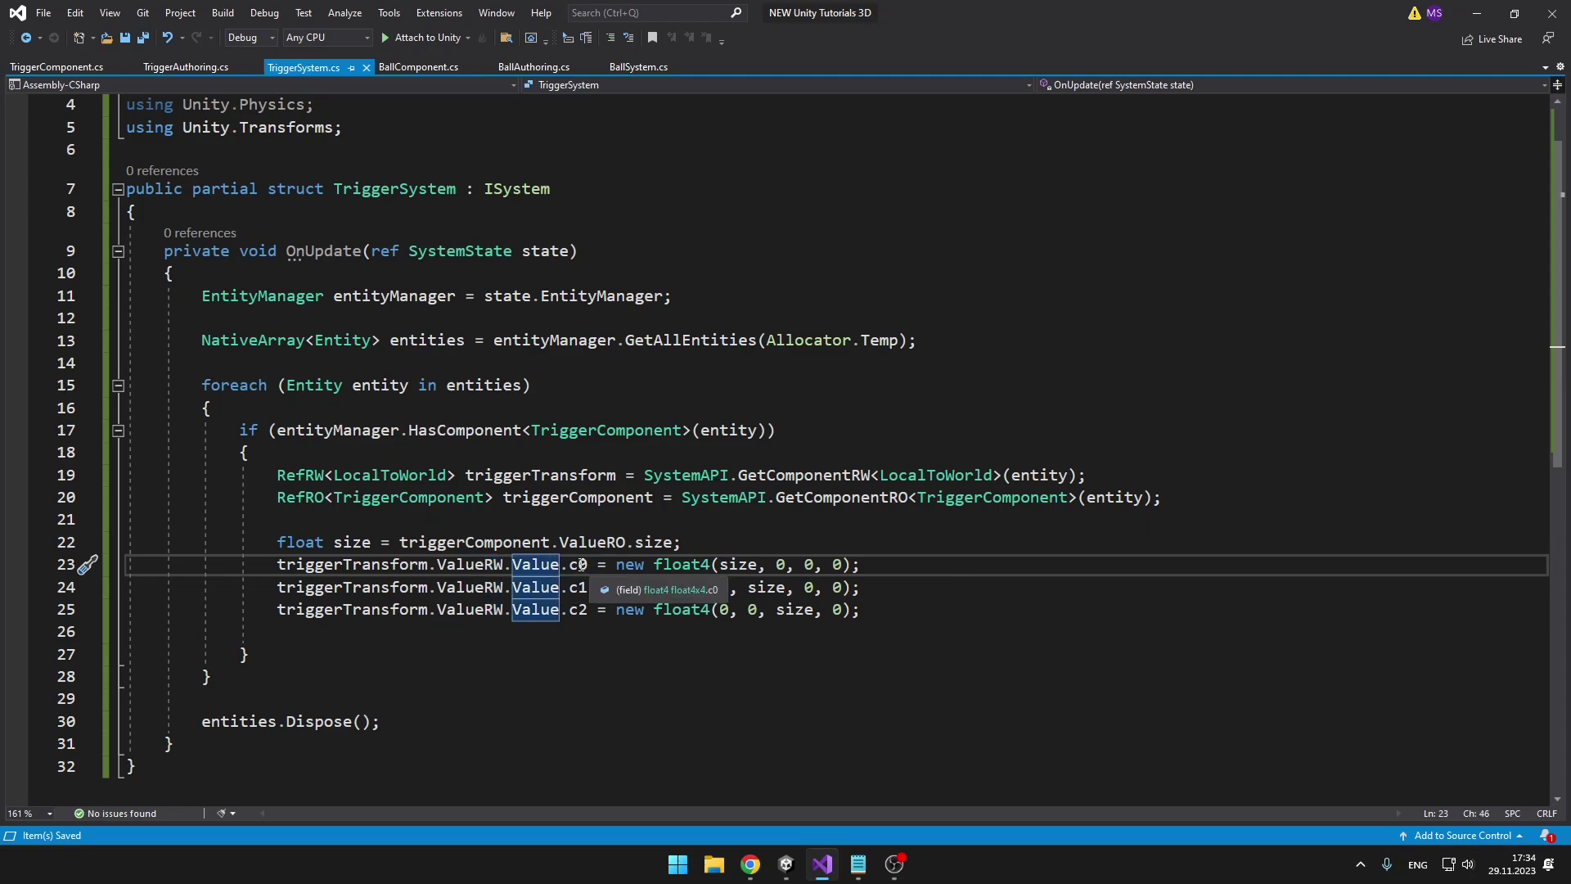
click(867, 563)
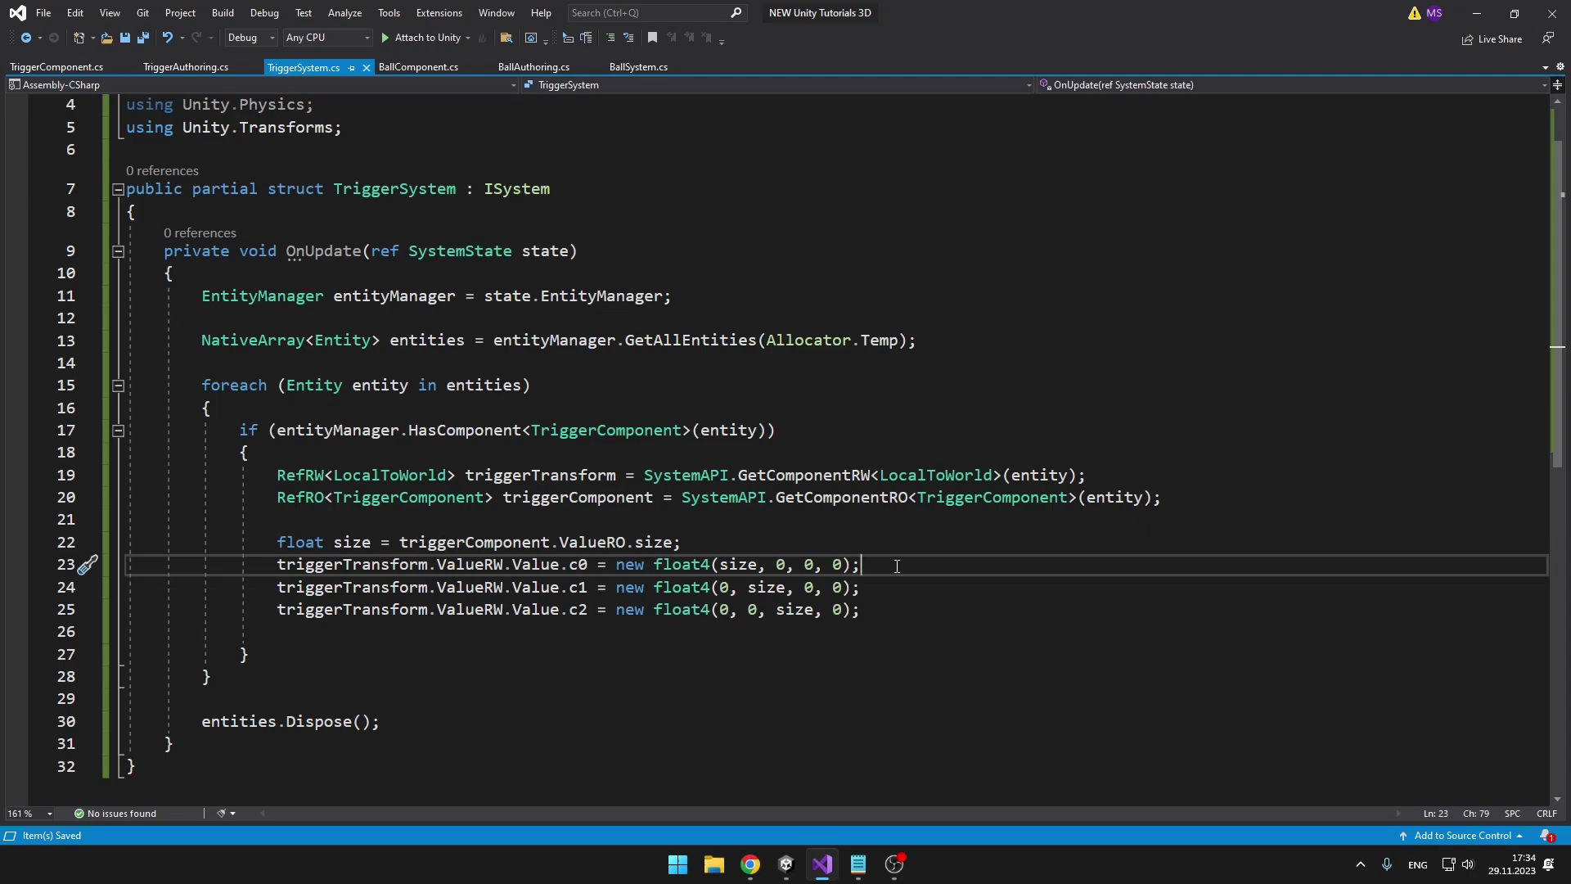
double_click(718, 567)
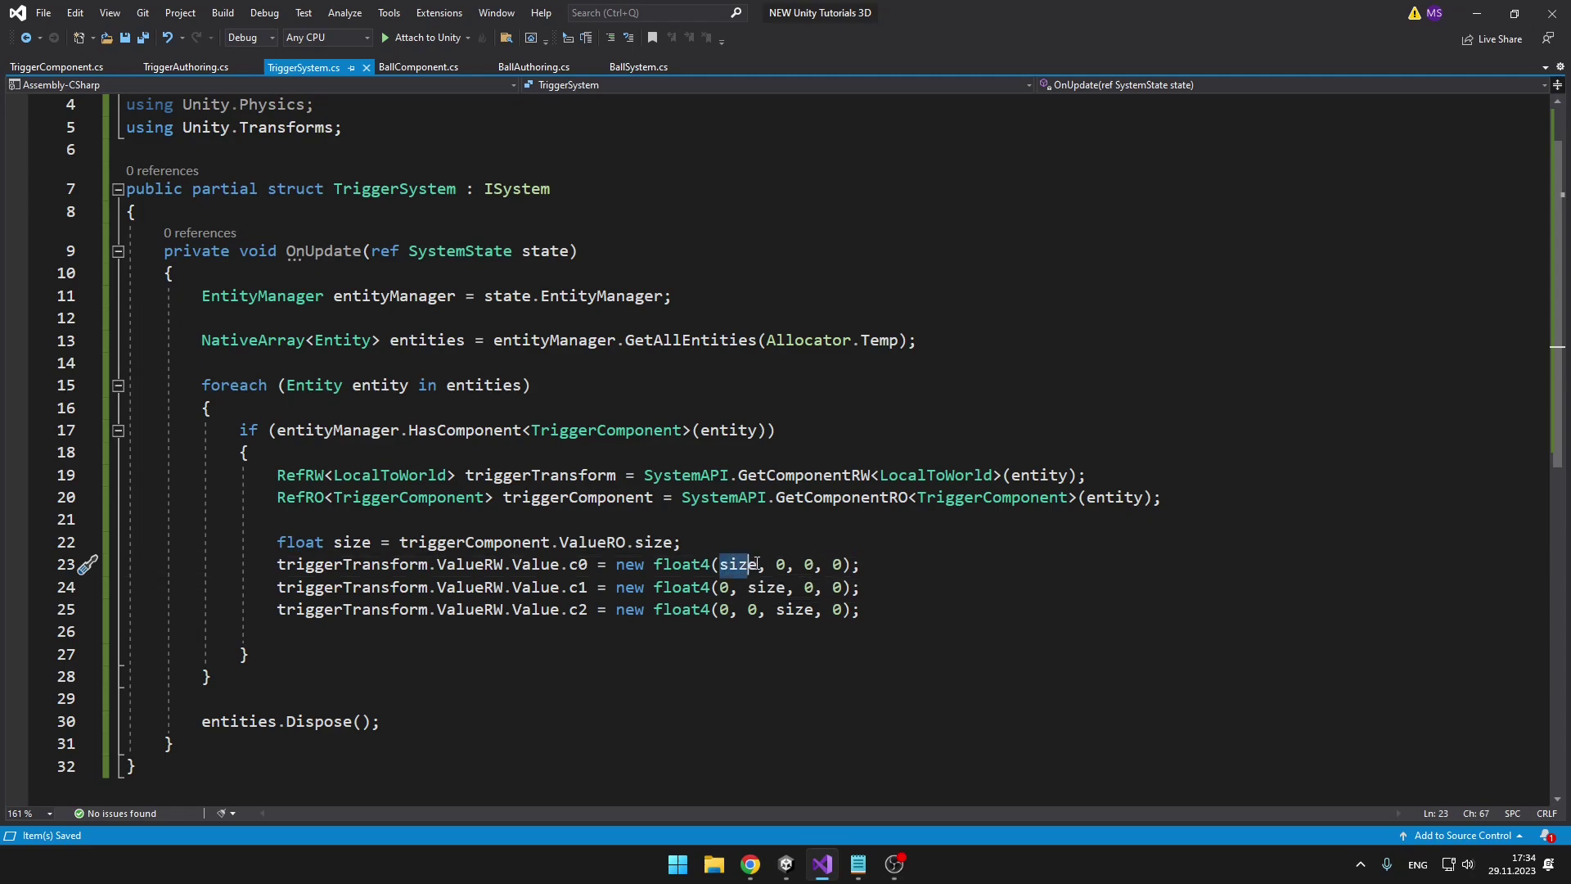
click(892, 588)
double_click(768, 587)
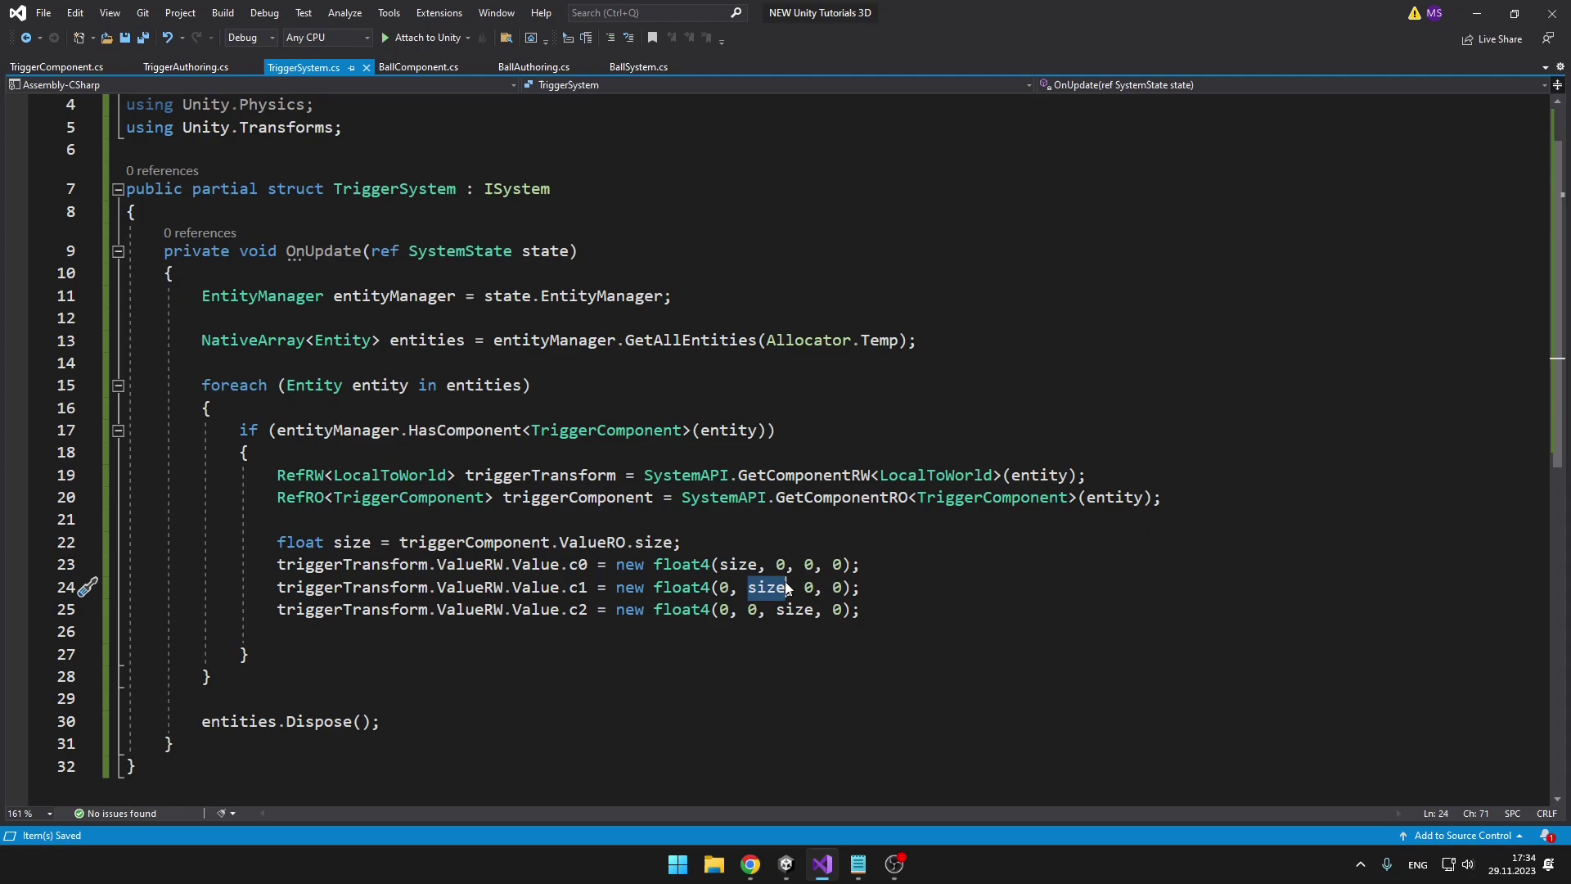
click(797, 609)
double_click(798, 610)
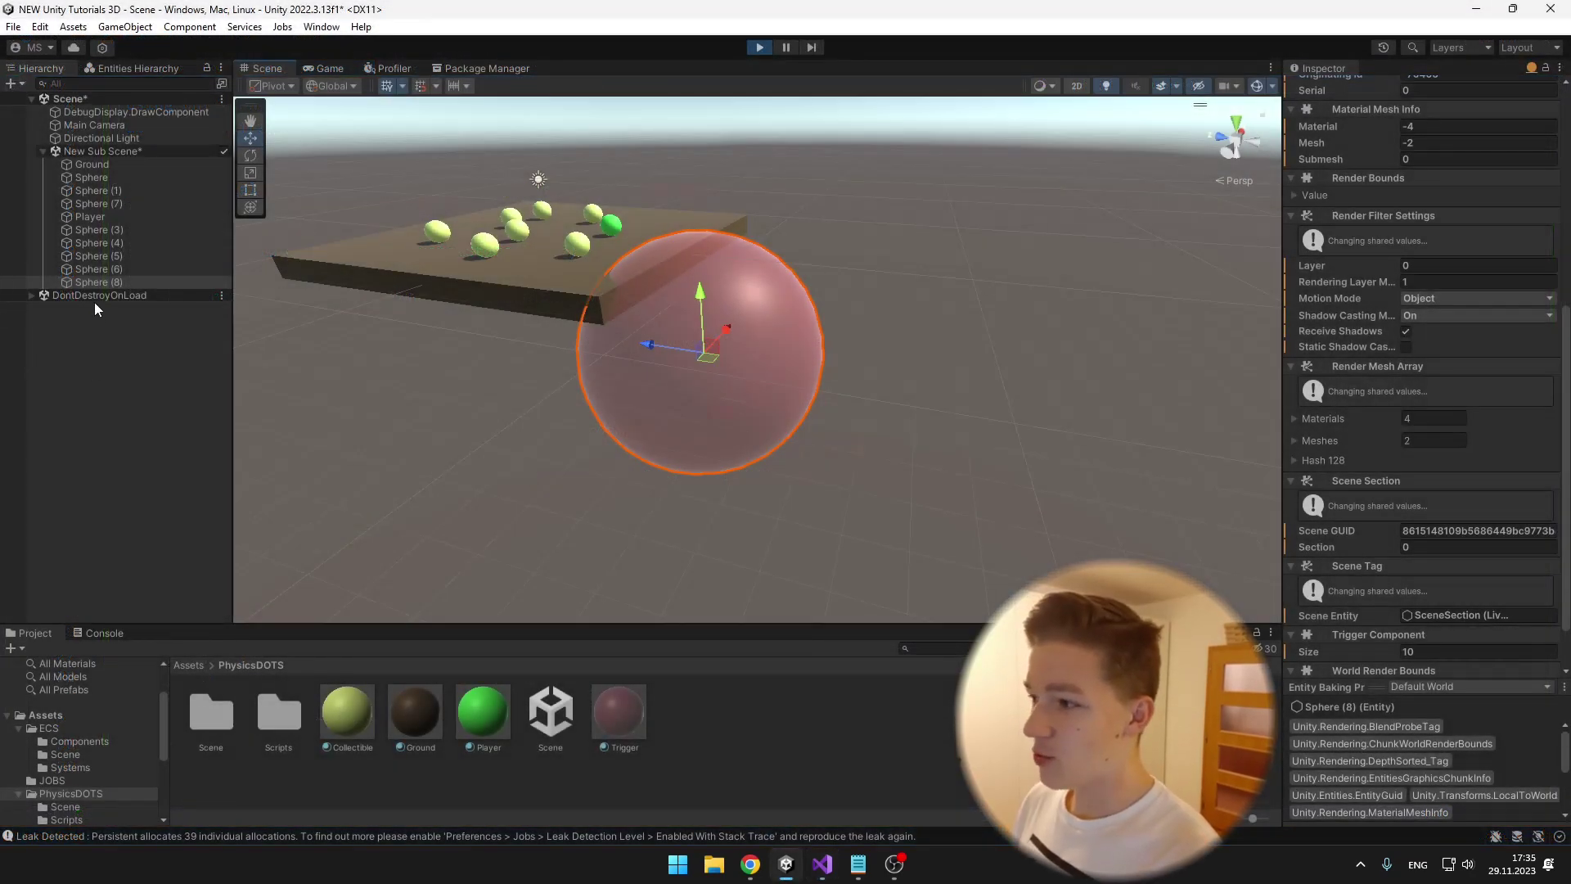
Raise the trigger sphere's Trigger Component Size from 10 to 51
scroll(1490, 447, down, 2)
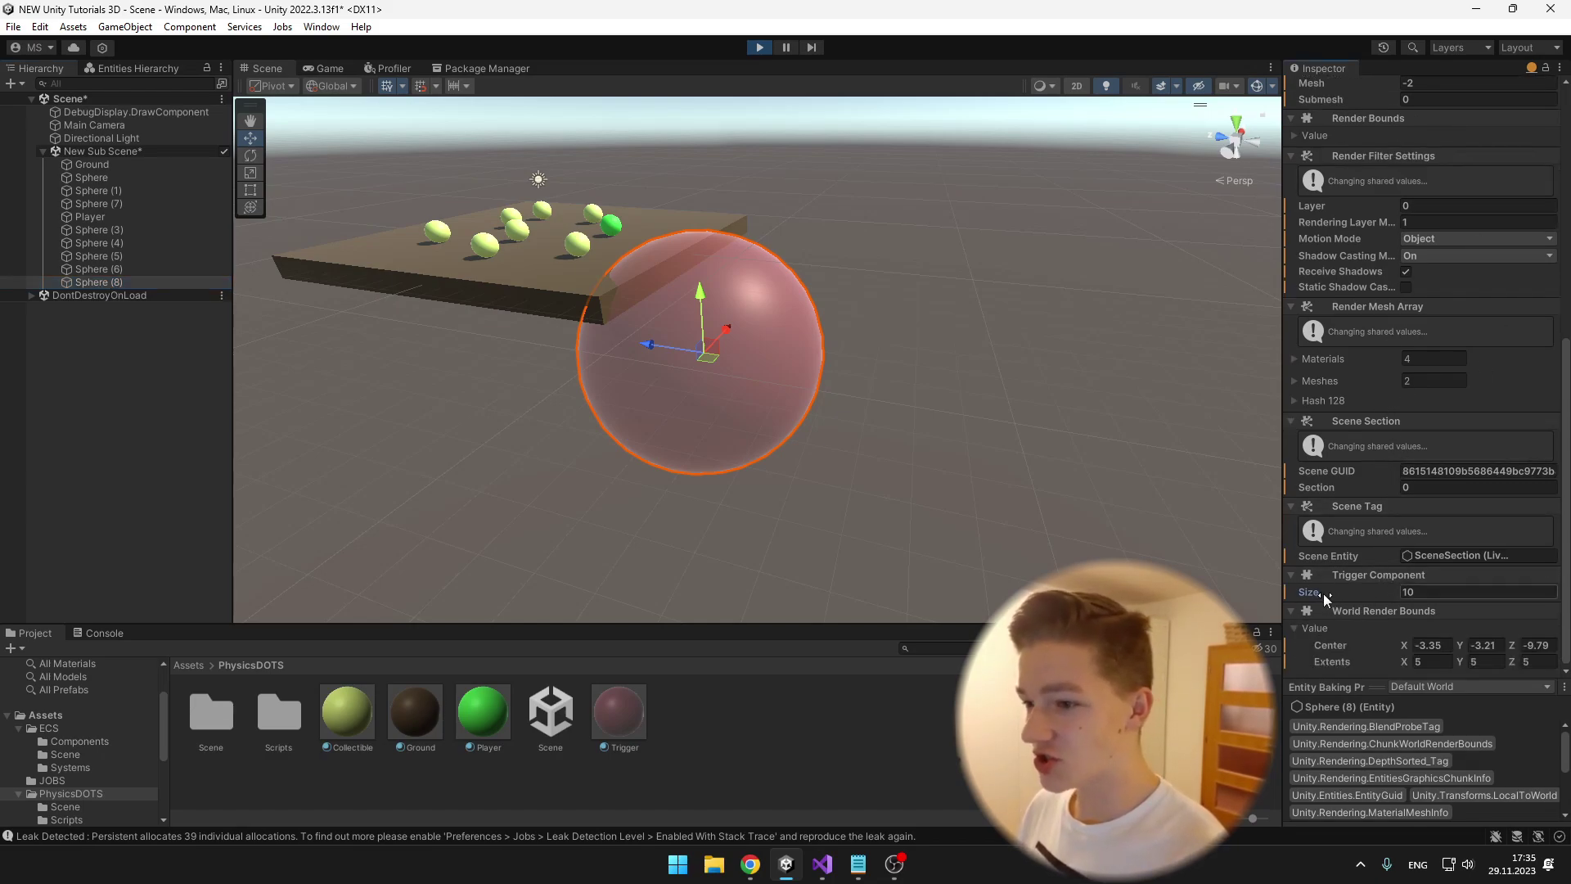
drag(1323, 592, 1359, 612)
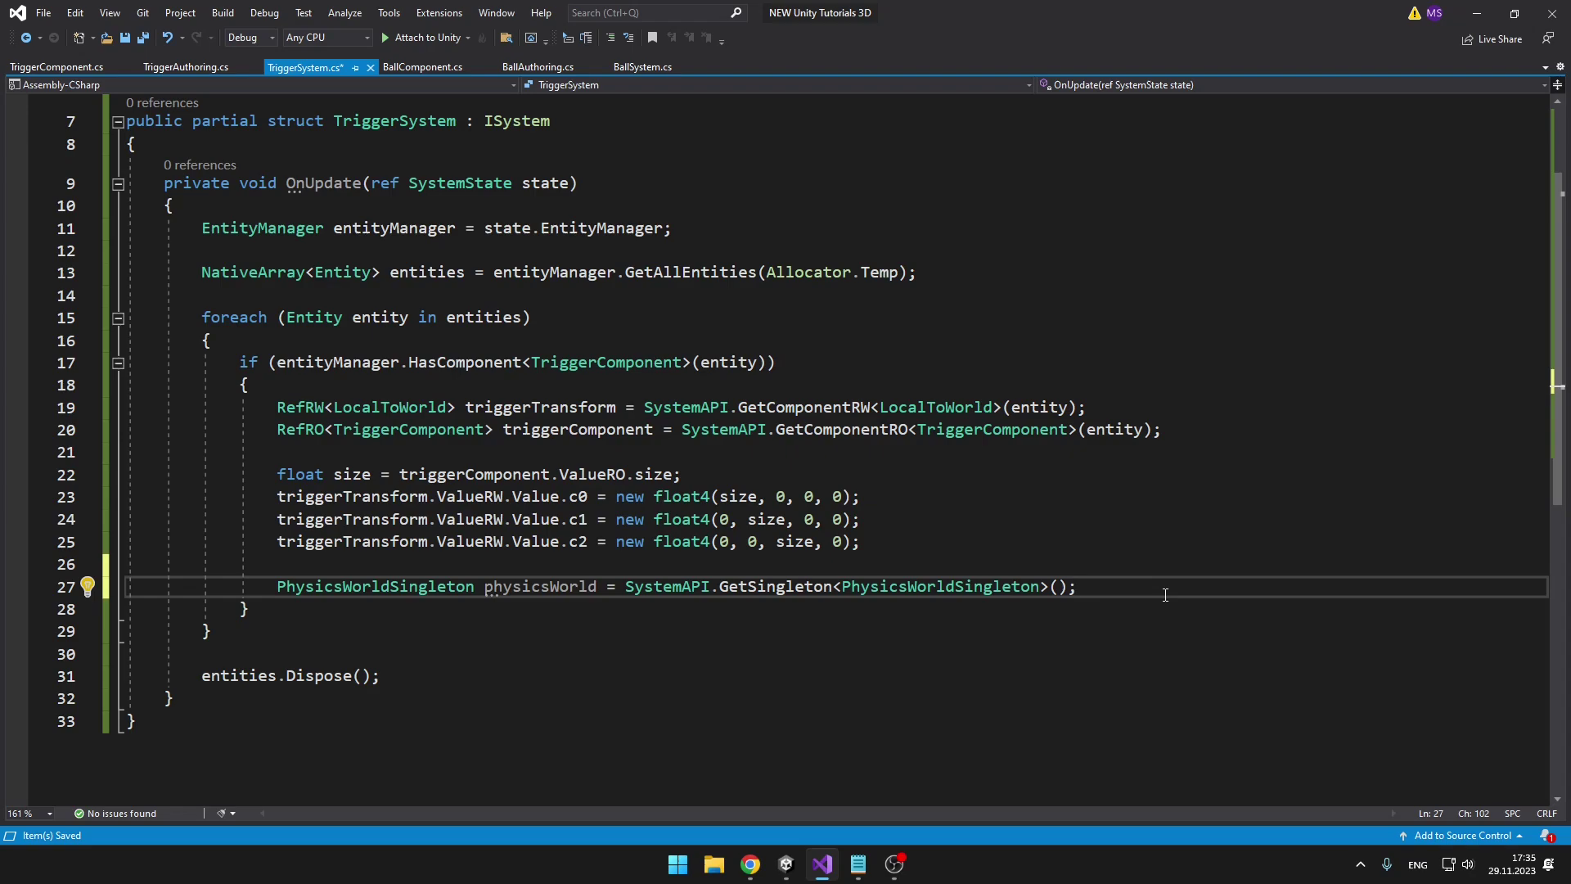
Browse physicsWorld's ray, box and sphere cast methods below the PhysicsWorldSingleton lookup
click(674, 587)
click(957, 587)
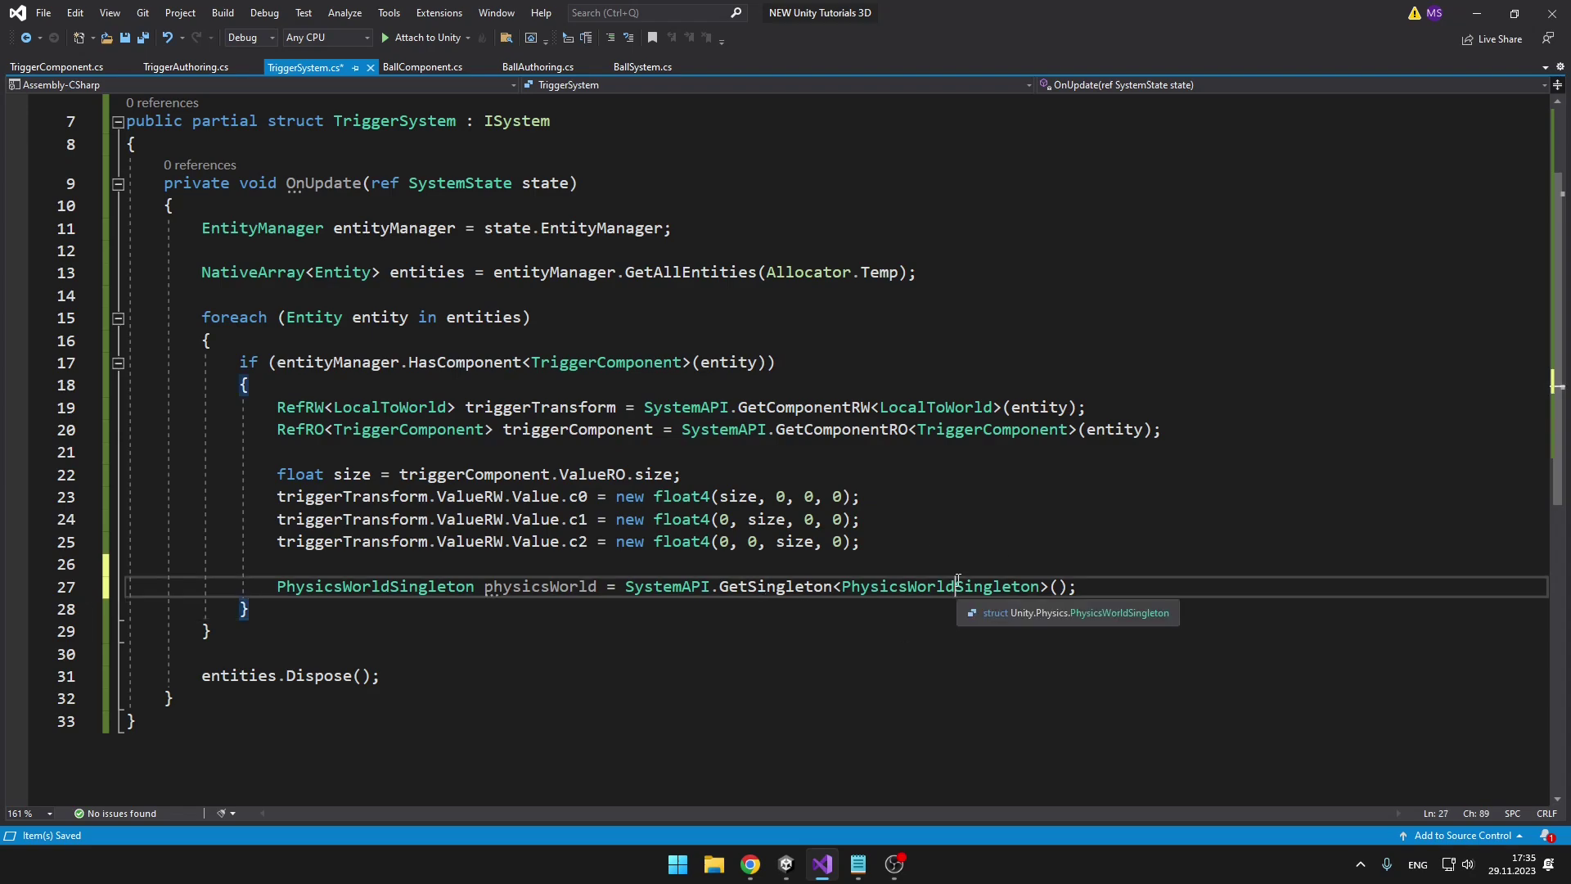
click(1128, 583)
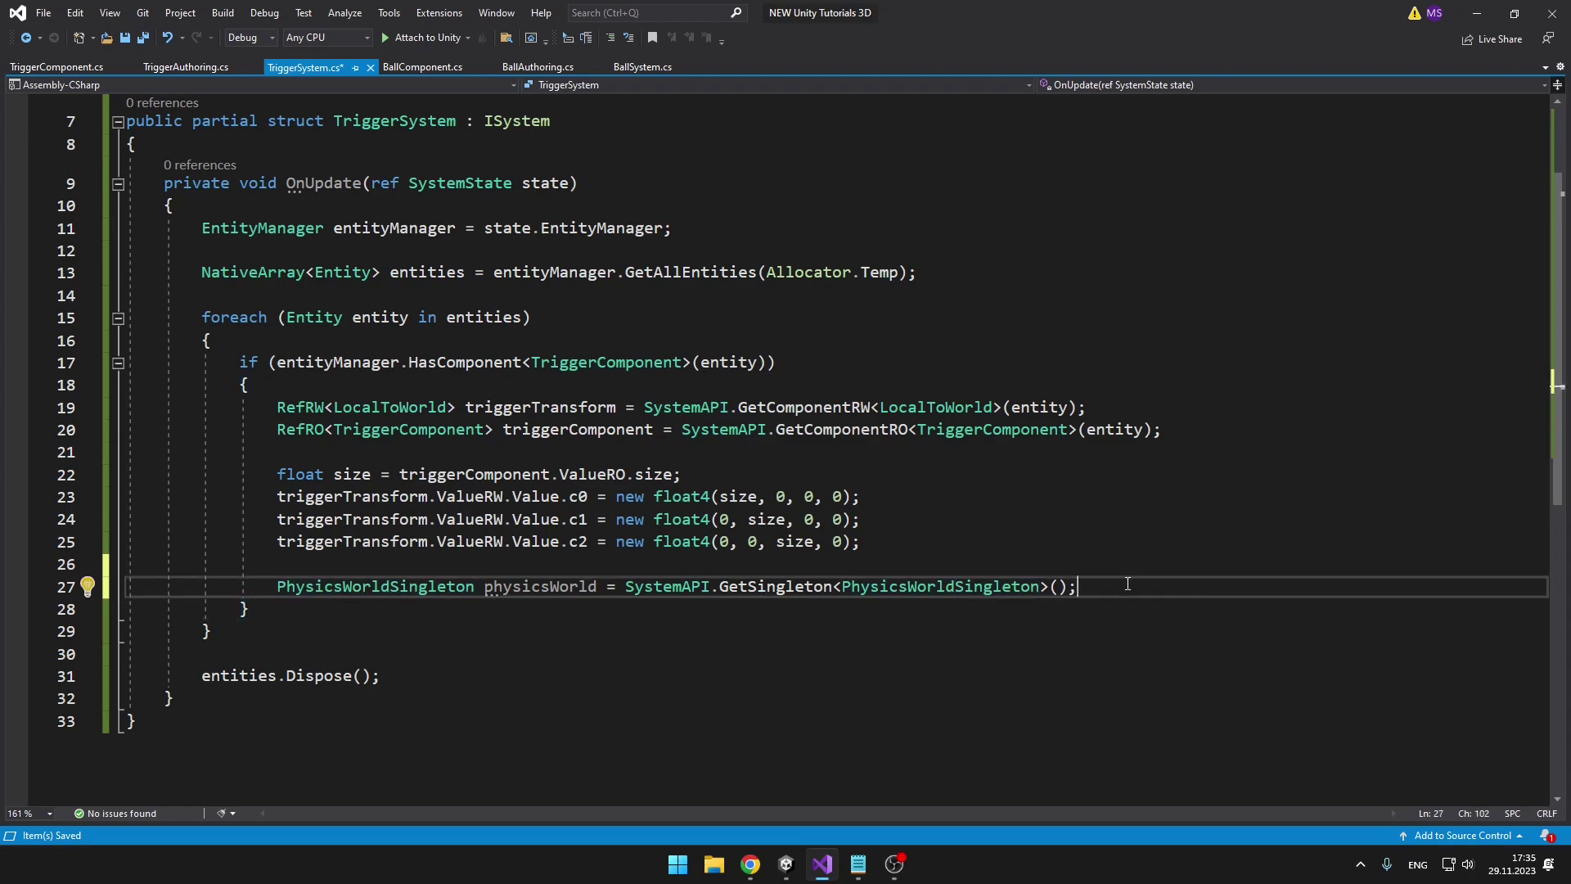
key(Return)
text(phy)
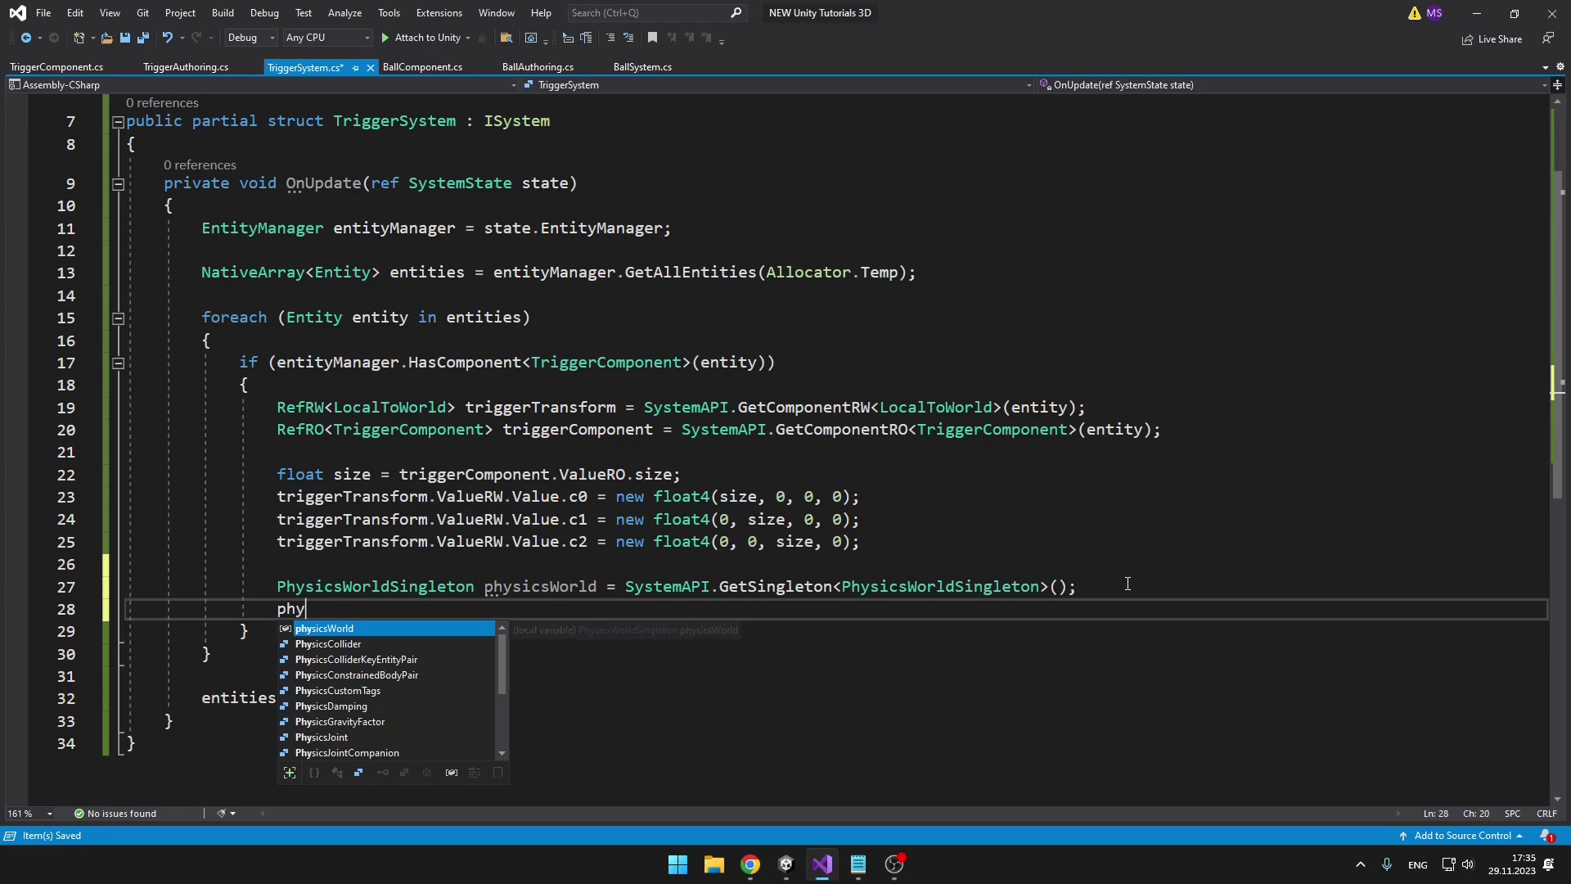
key(Tab)
text(.ray)
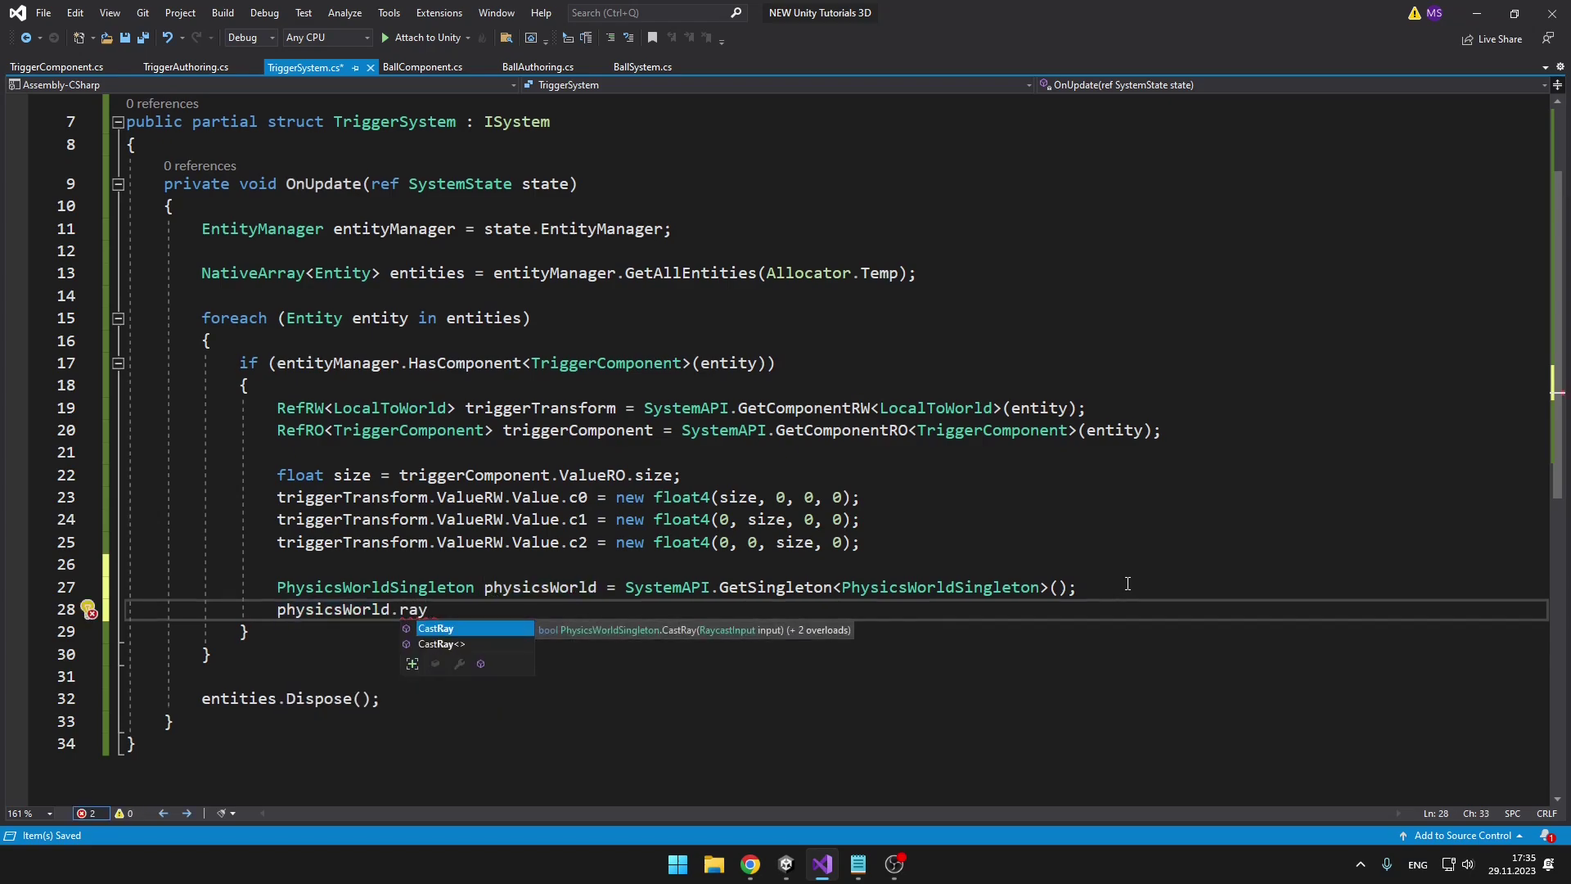
key(BackSpace)
key(BackSpace)
key(BackSpace)
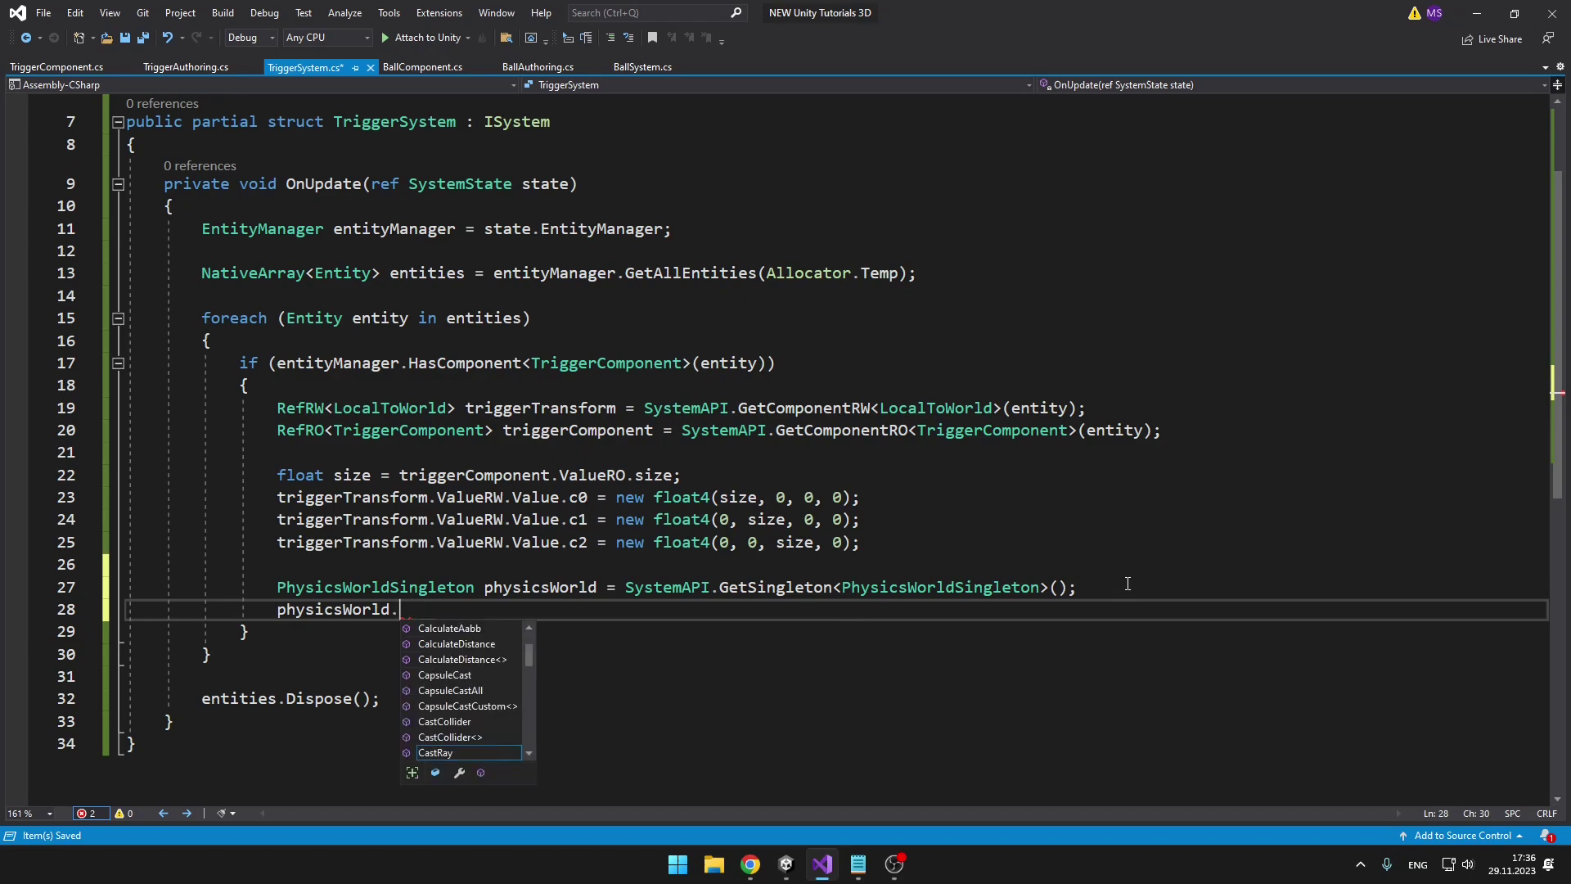
text(box)
key(BackSpace)
key(BackSpace)
key(BackSpace)
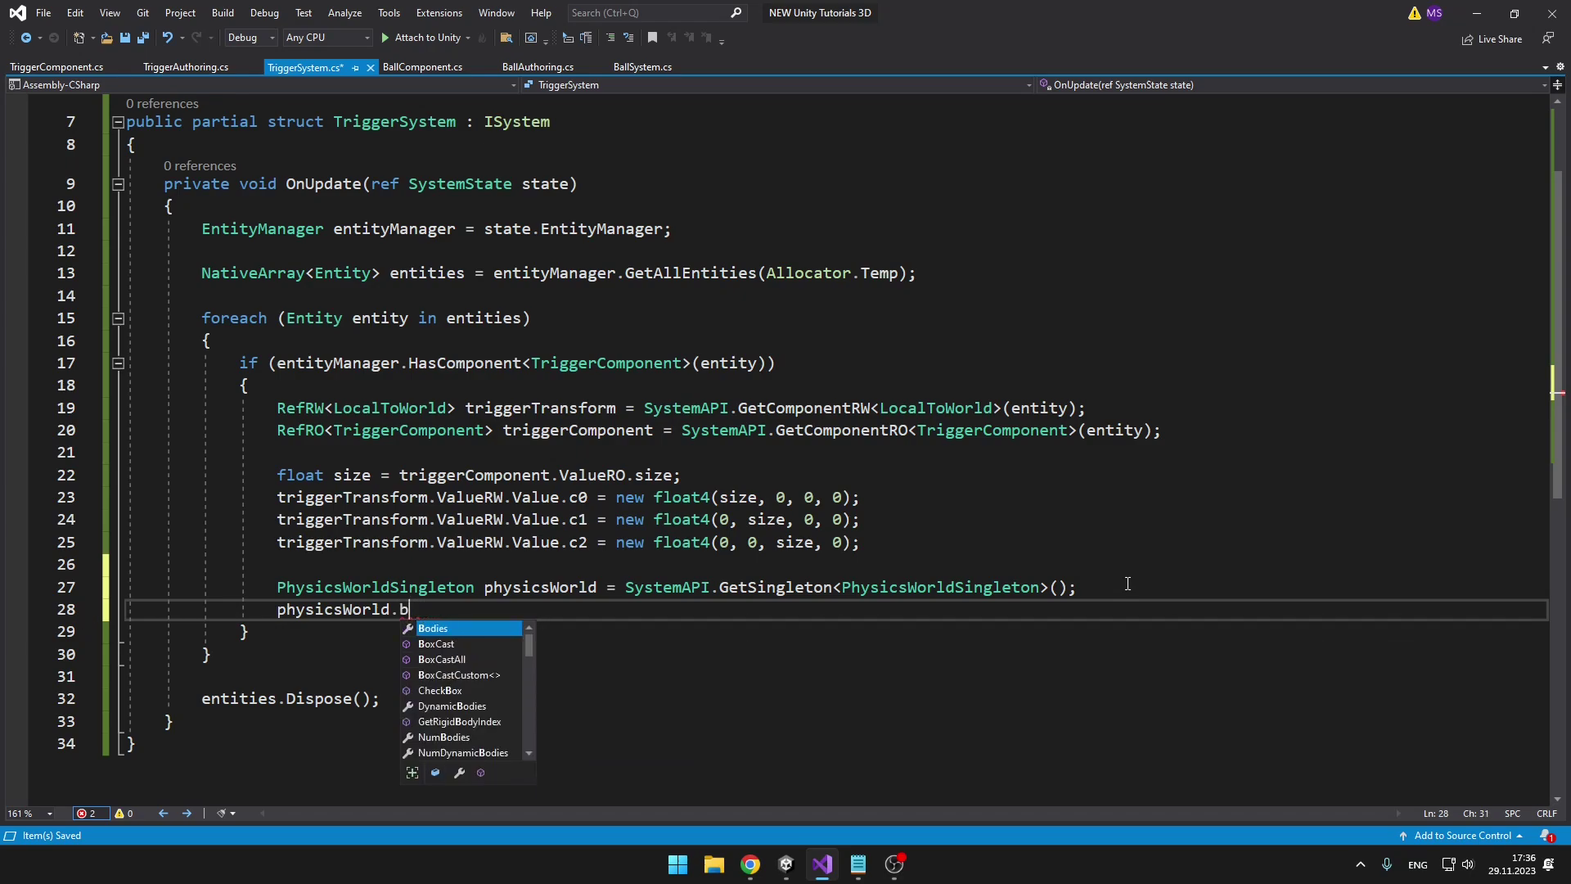
text(sphe)
key(BackSpace)
key(BackSpace)
key(BackSpace)
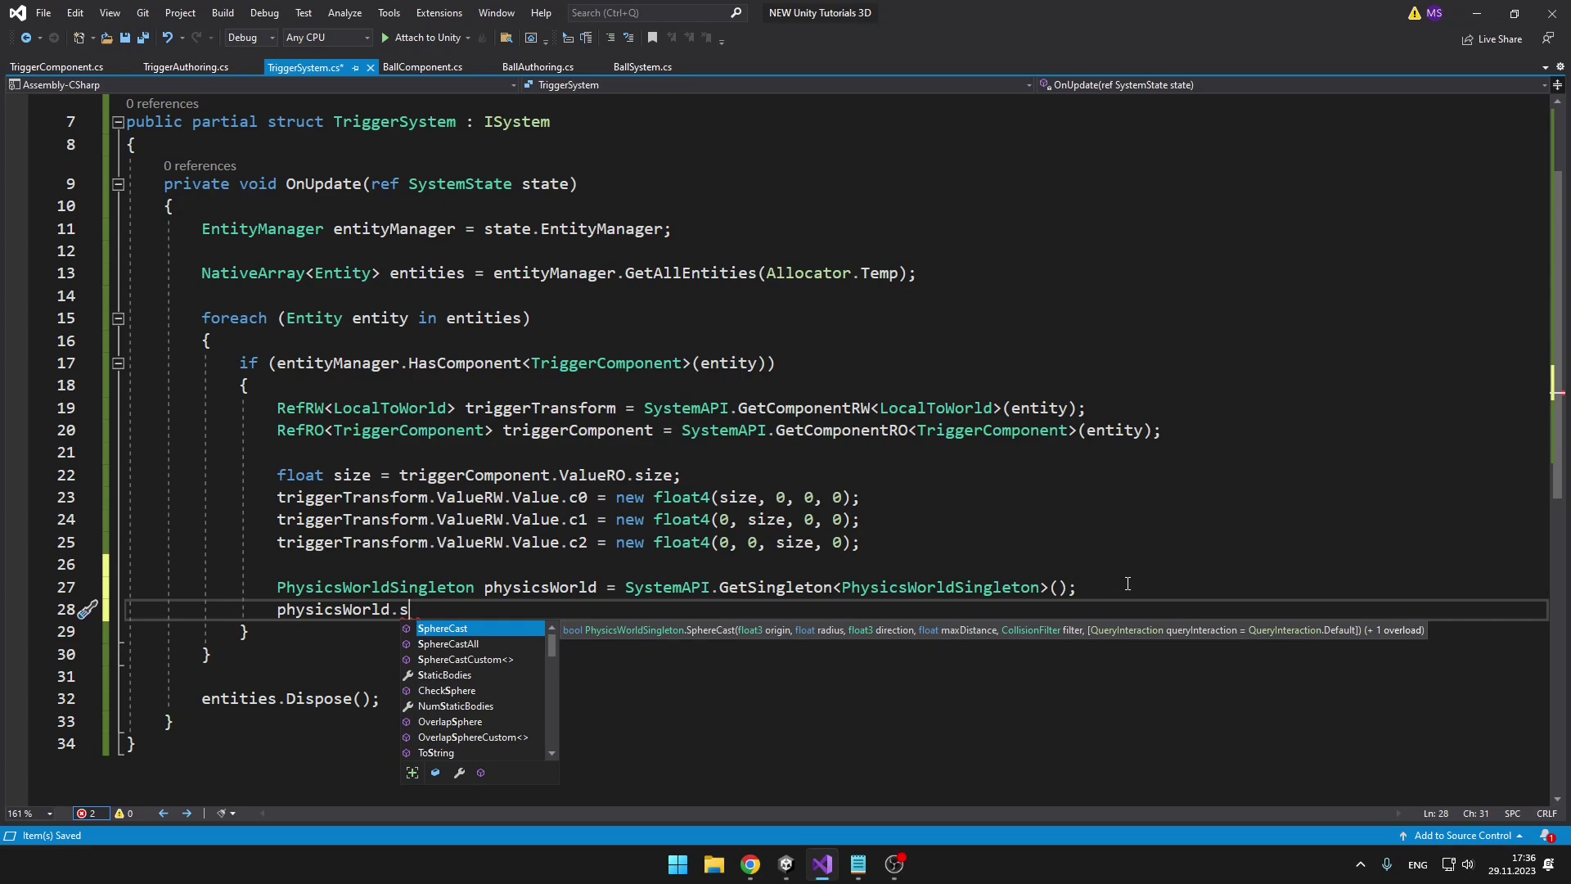
key(BackSpace)
key(BackSpace)
key(BackSpace)
key(BackSpace)
key(BackSpace)
key(BackSpace)
key(BackSpace)
key(BackSpace)
key(BackSpace)
key(BackSpace)
key(BackSpace)
key(BackSpace)
key(BackSpace)
key(BackSpace)
Declare a NativeList<ColliderCastHit> hits and fill it via SphereCastAll with CollisionFilter.Default
key(Return)
text(NativeList<ColliderCastHit> hits = new NativeList<ColliderCastHit>(Allocator.Temp);)
key(Return)
key(Return)
text(physicsWorld)
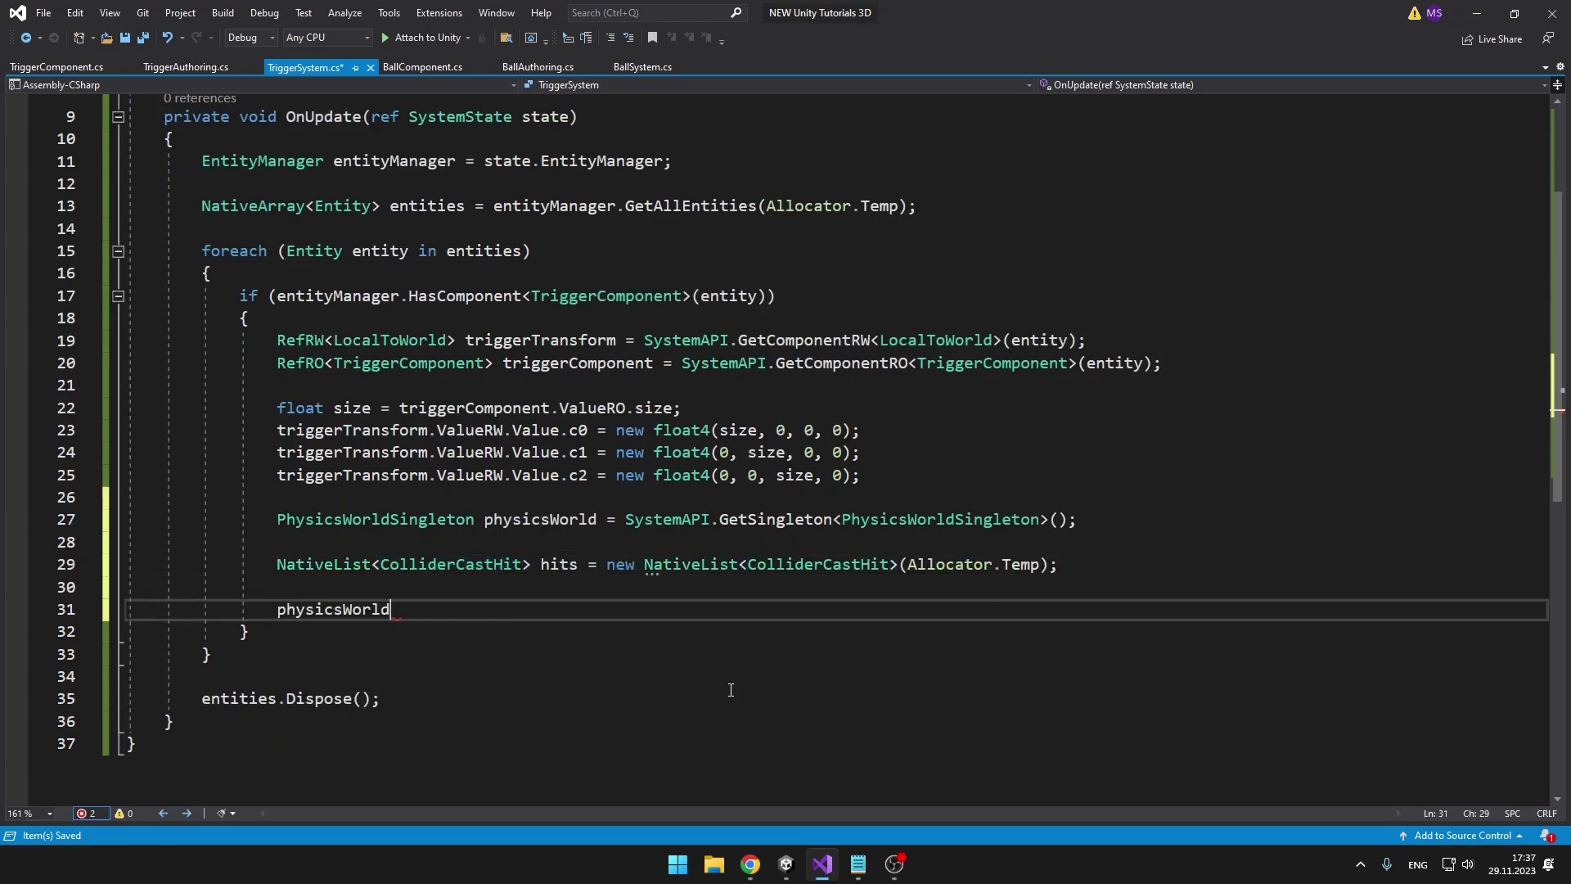
text(.SphereCastAll(triggerTransform.ValueRO.Position, triggerComponent.ValueRO.size / 2,)
key(Return)
text(float3.zero, 1, ref hits, CollisionFilter.Default))
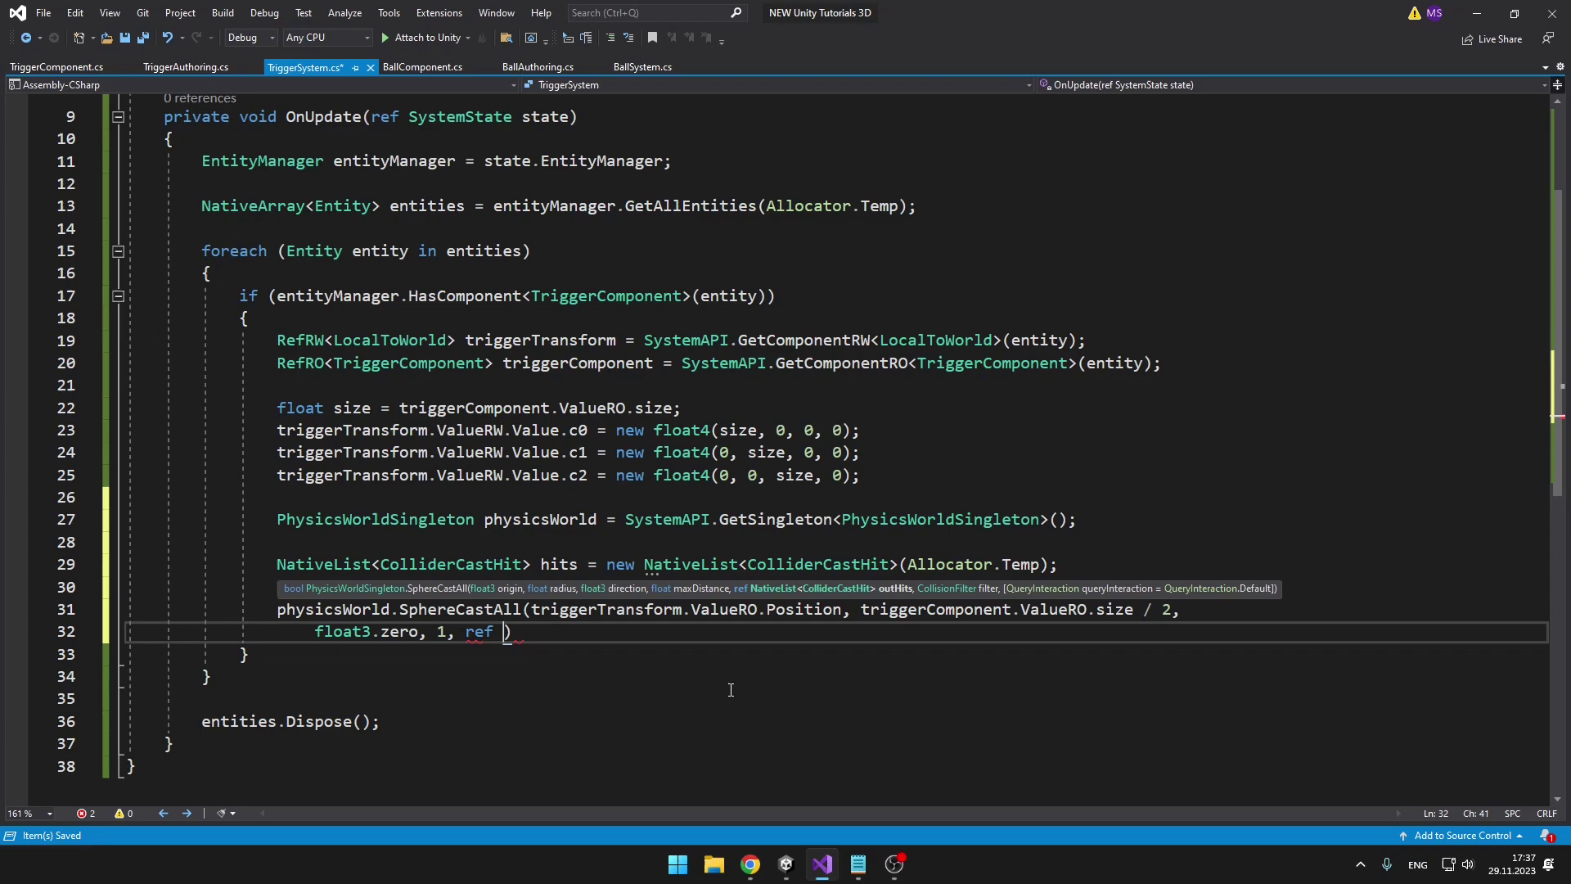
text(;)
Loop over hits and call entityManager.DestroyEntity(hit.Entity) for each
key(Return)
key(Return)
text(foreach (ColliderCastHit hit in hits))
key(Return)
text({)
key(Return)
text(entityManager.DestroyEntity(hit.Entity);)
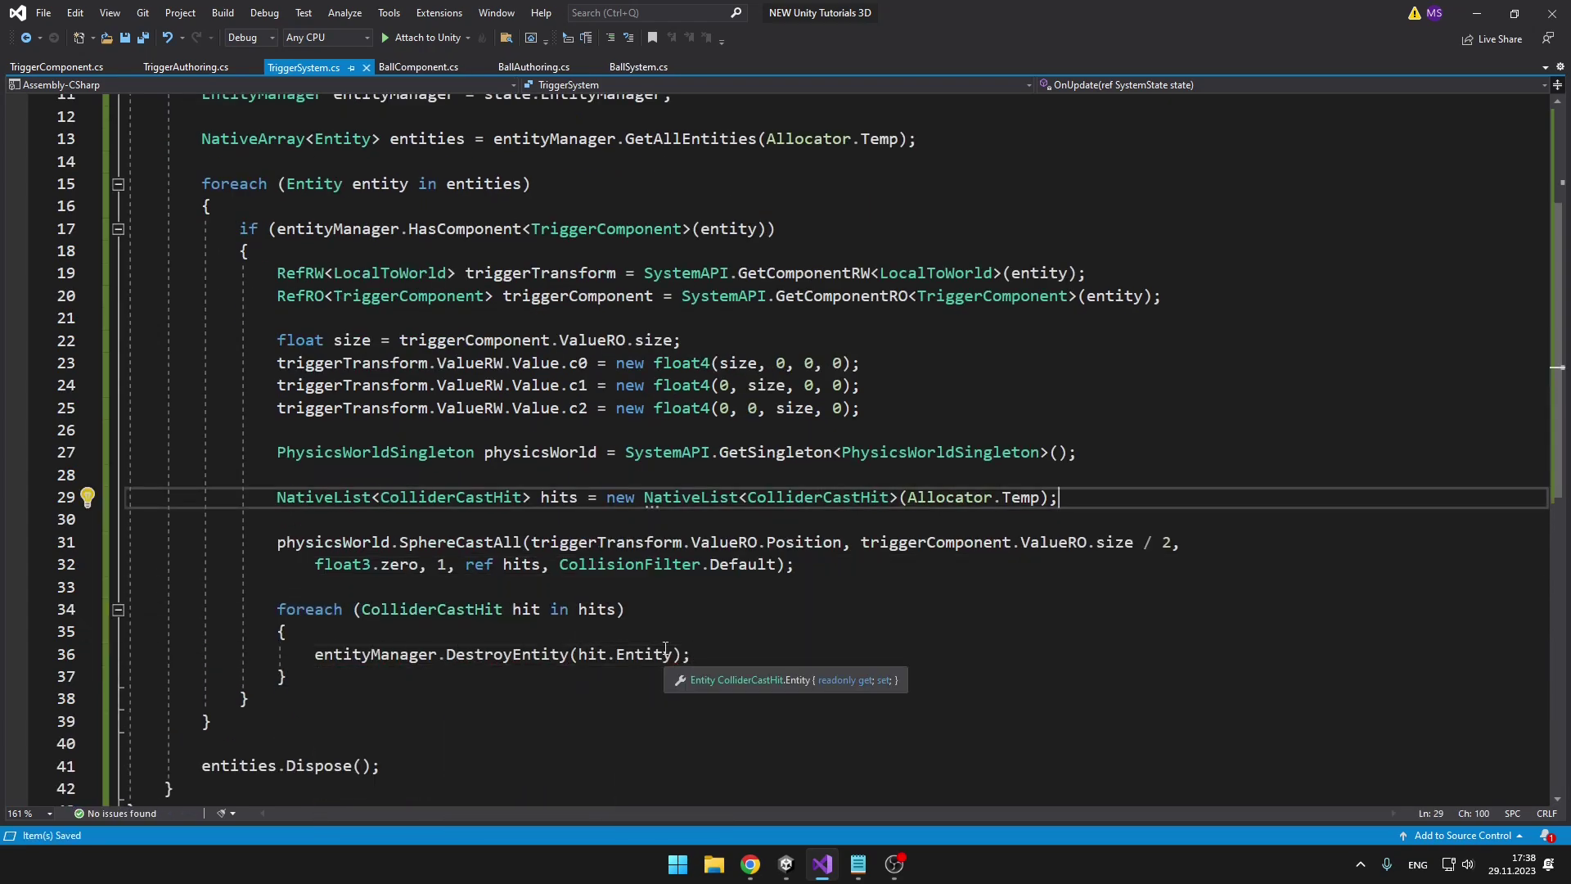
Highlight SphereCastAll and the NativeList<ColliderCastHit> hits declaration on line 29
drag(401, 542, 524, 543)
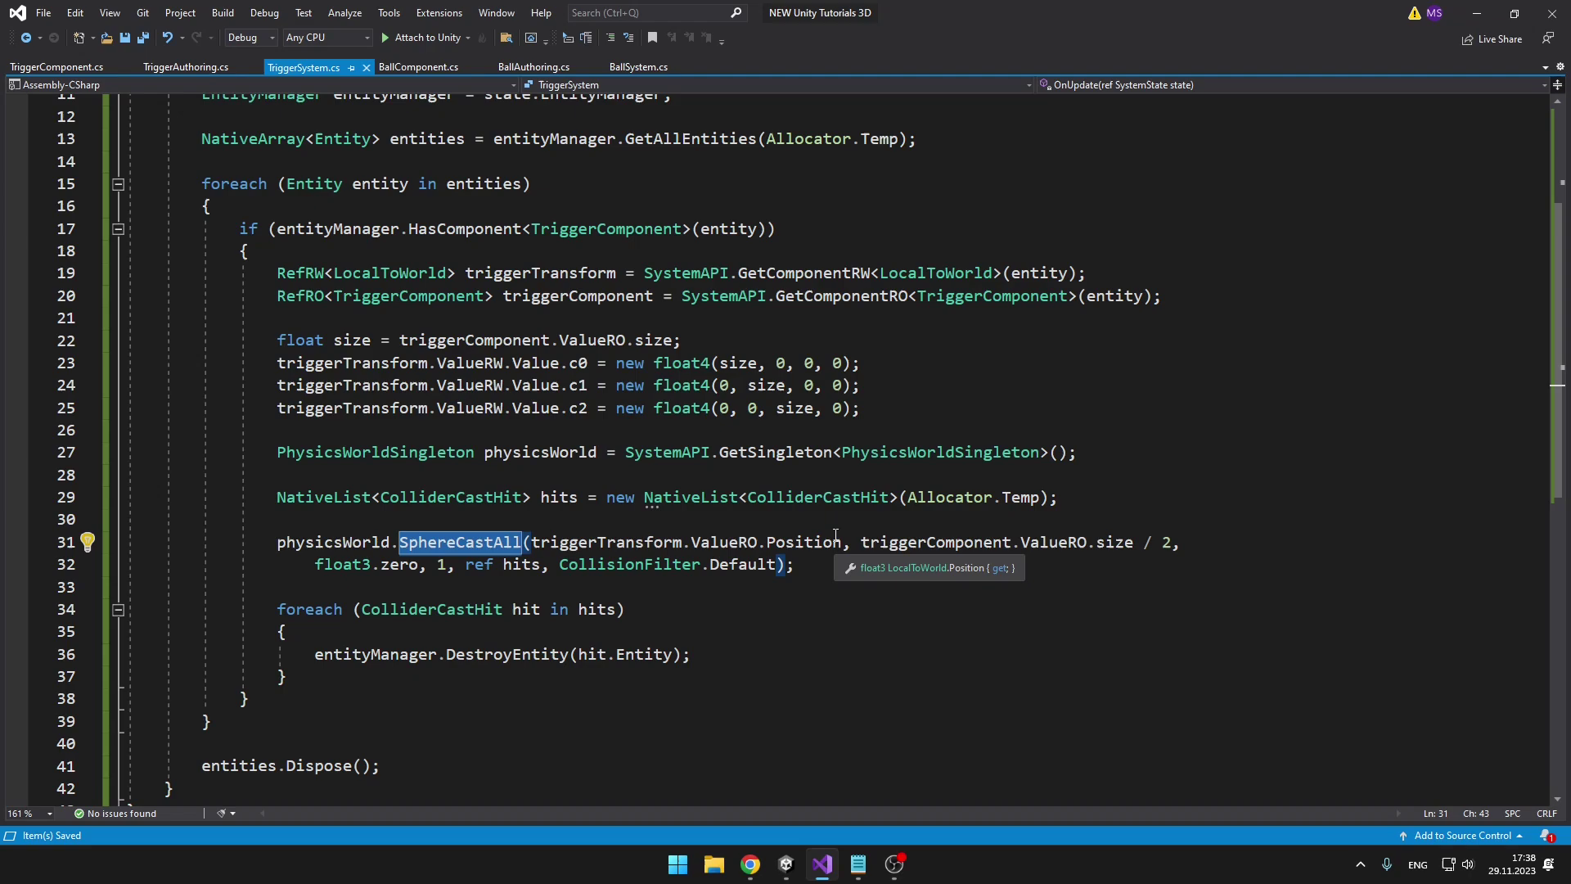
click(322, 501)
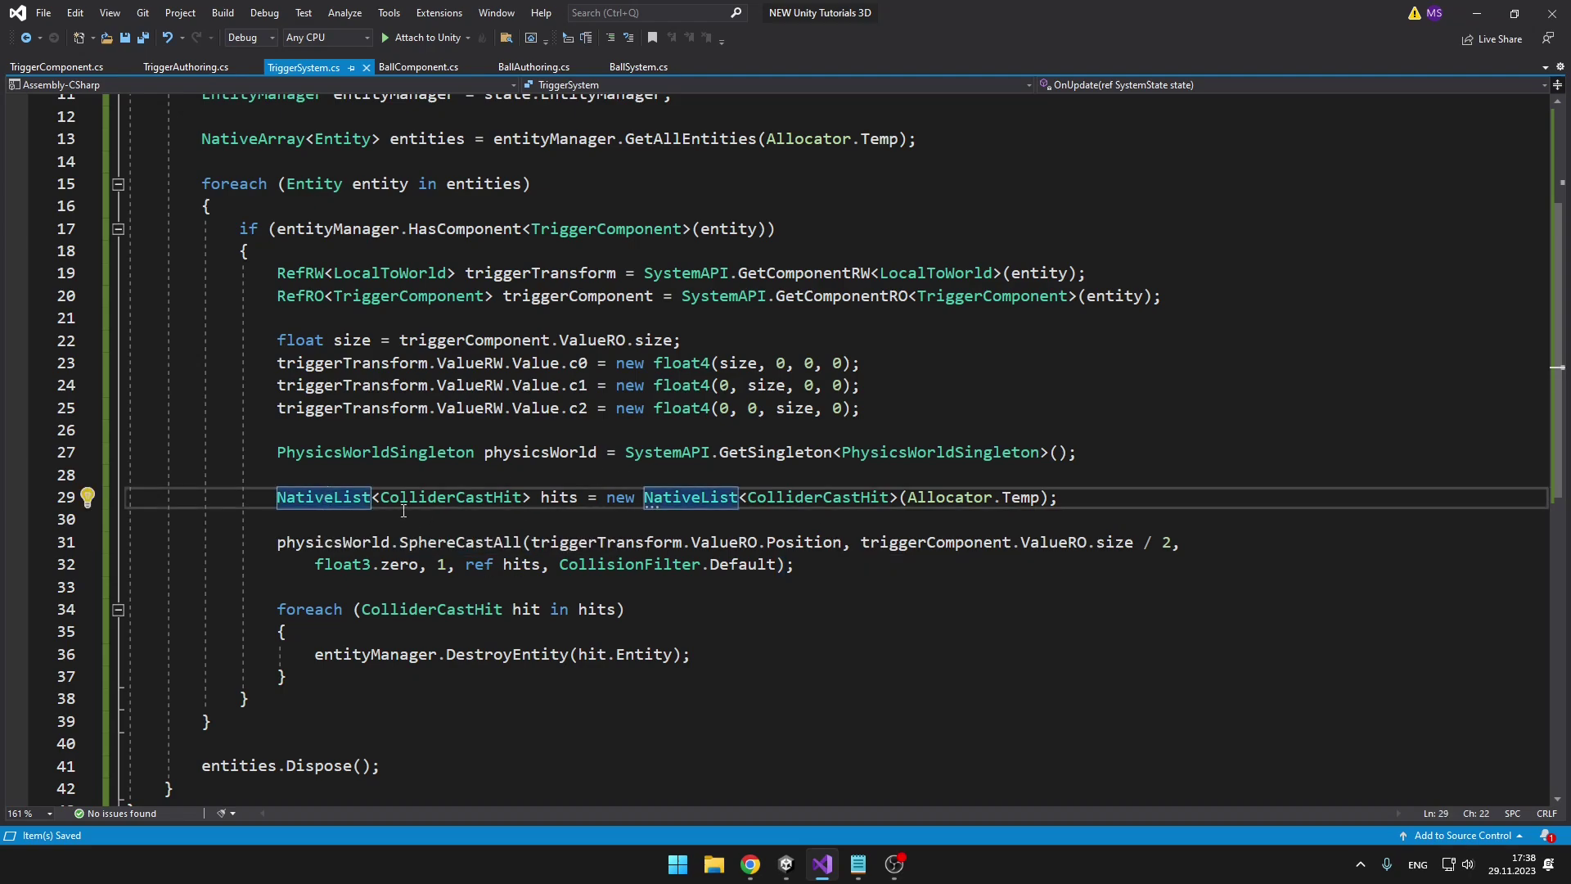
drag(381, 501, 521, 501)
click(581, 496)
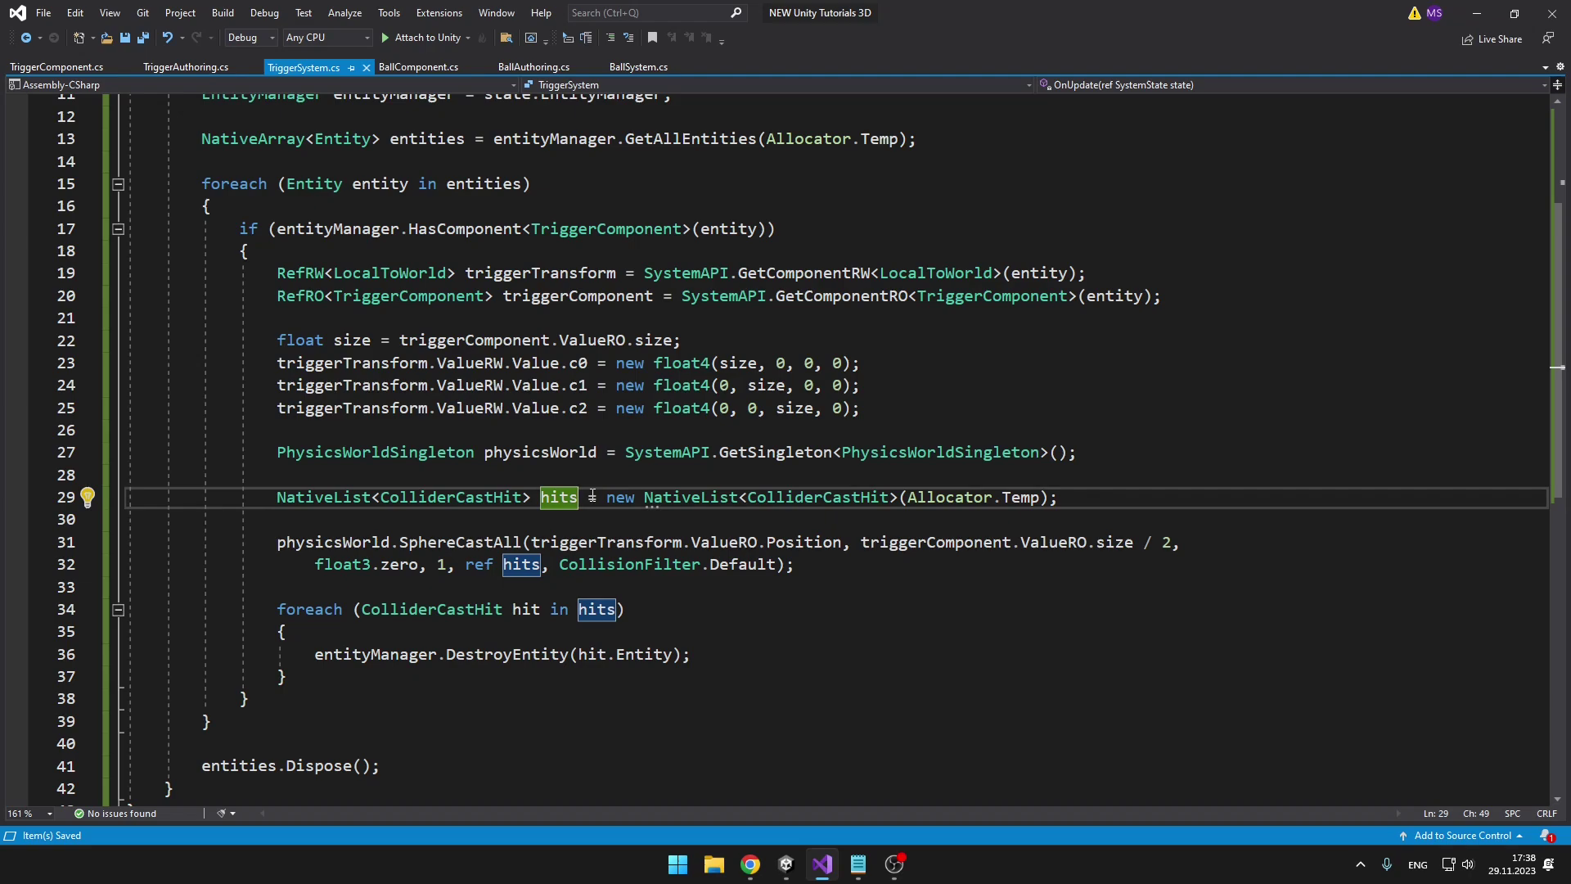
click(682, 499)
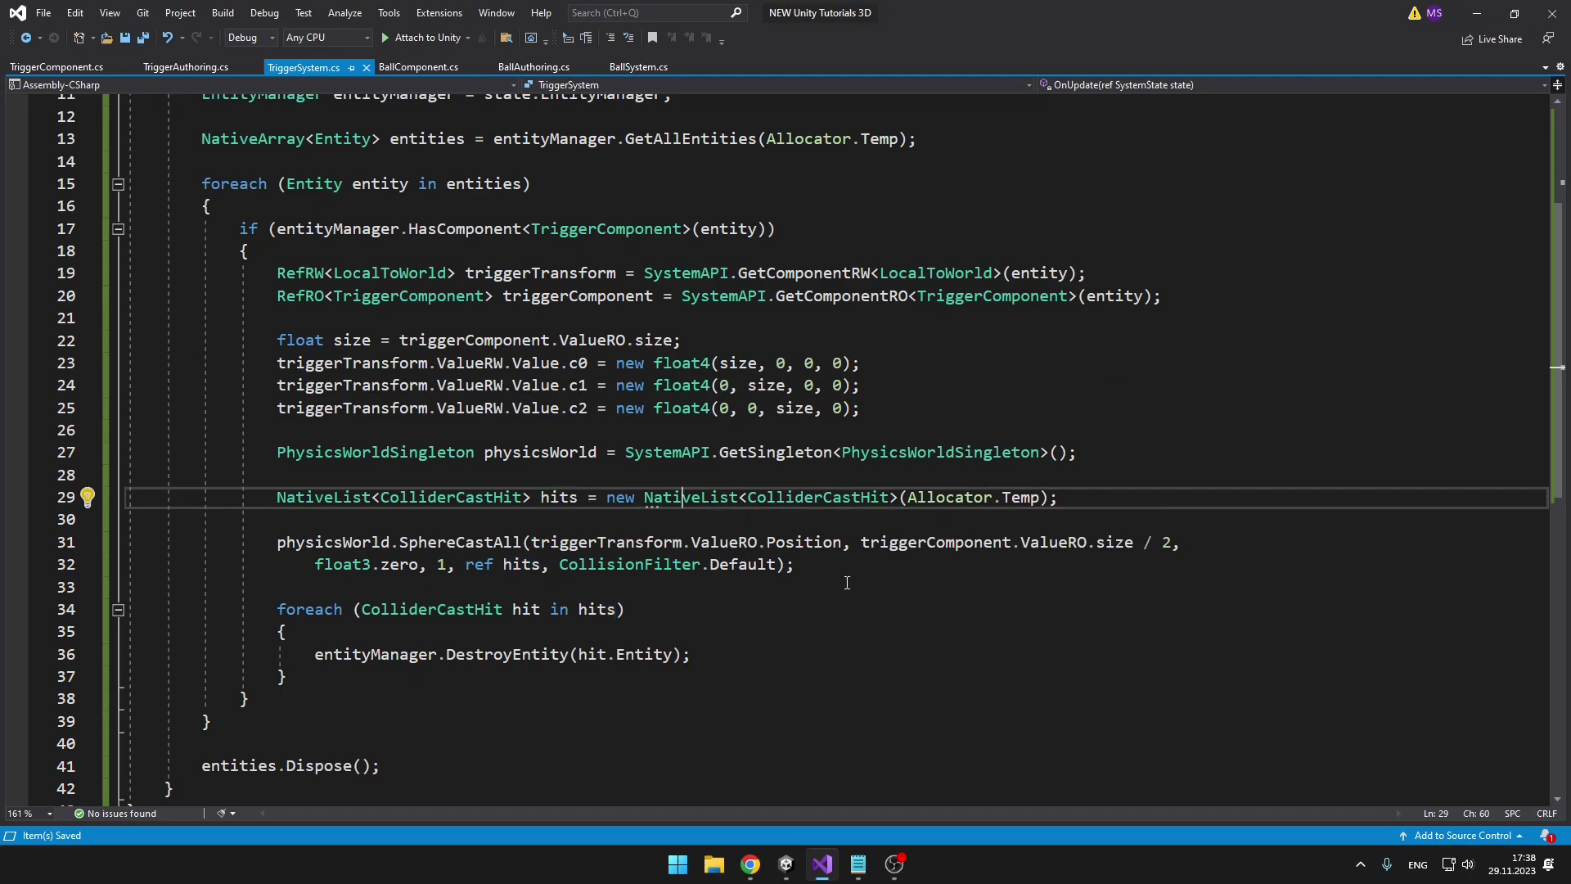
Walk through SphereCastAll's arguments: trigger position, max distance 1 and the hits list
click(487, 544)
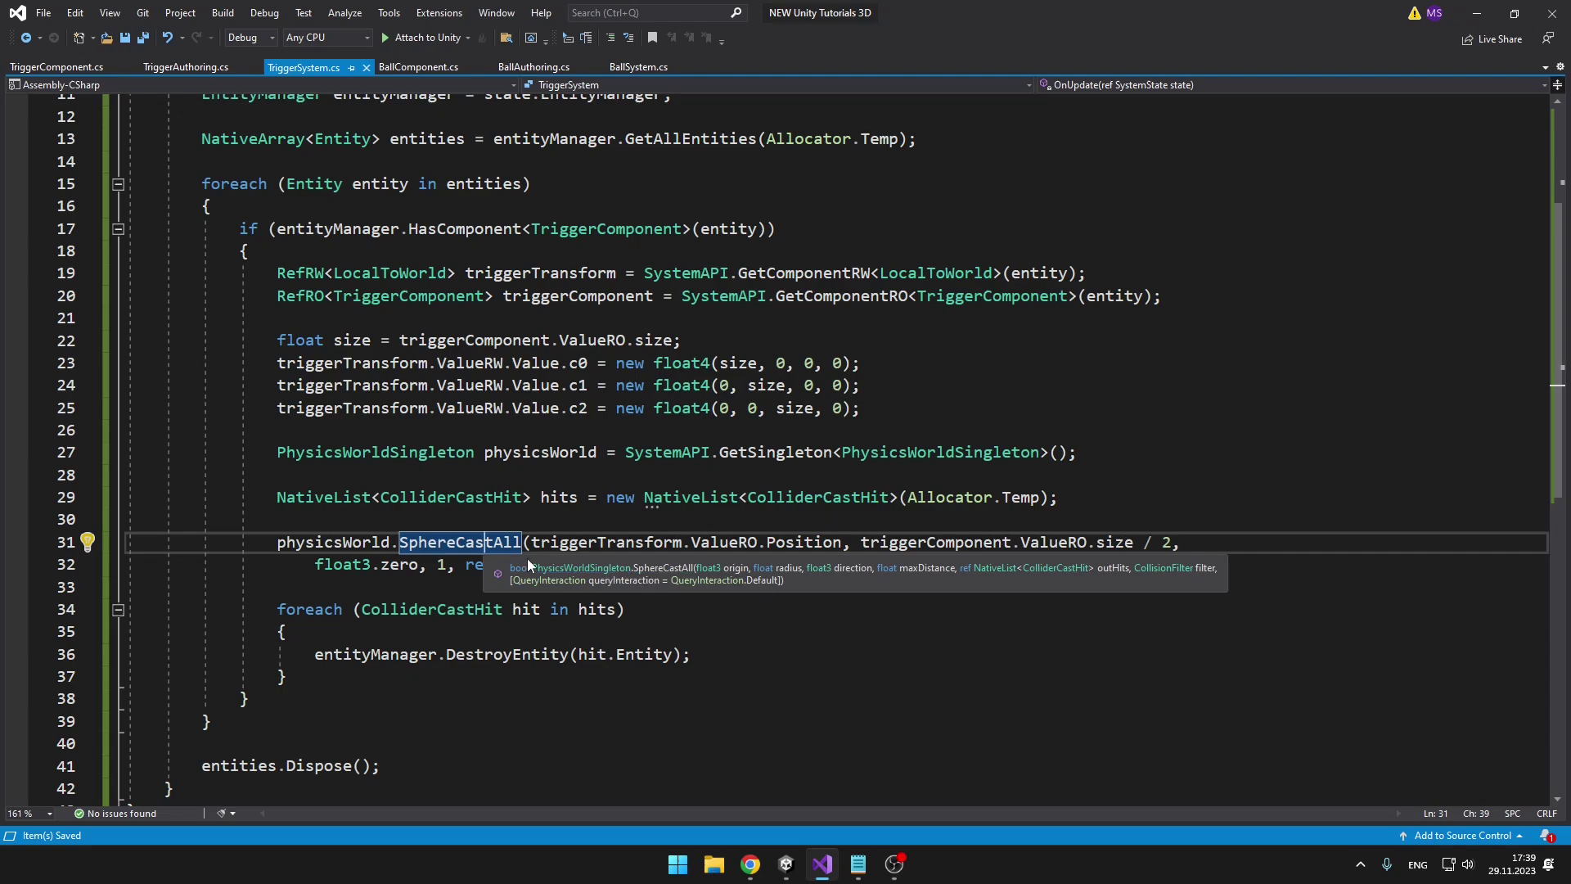
click(729, 541)
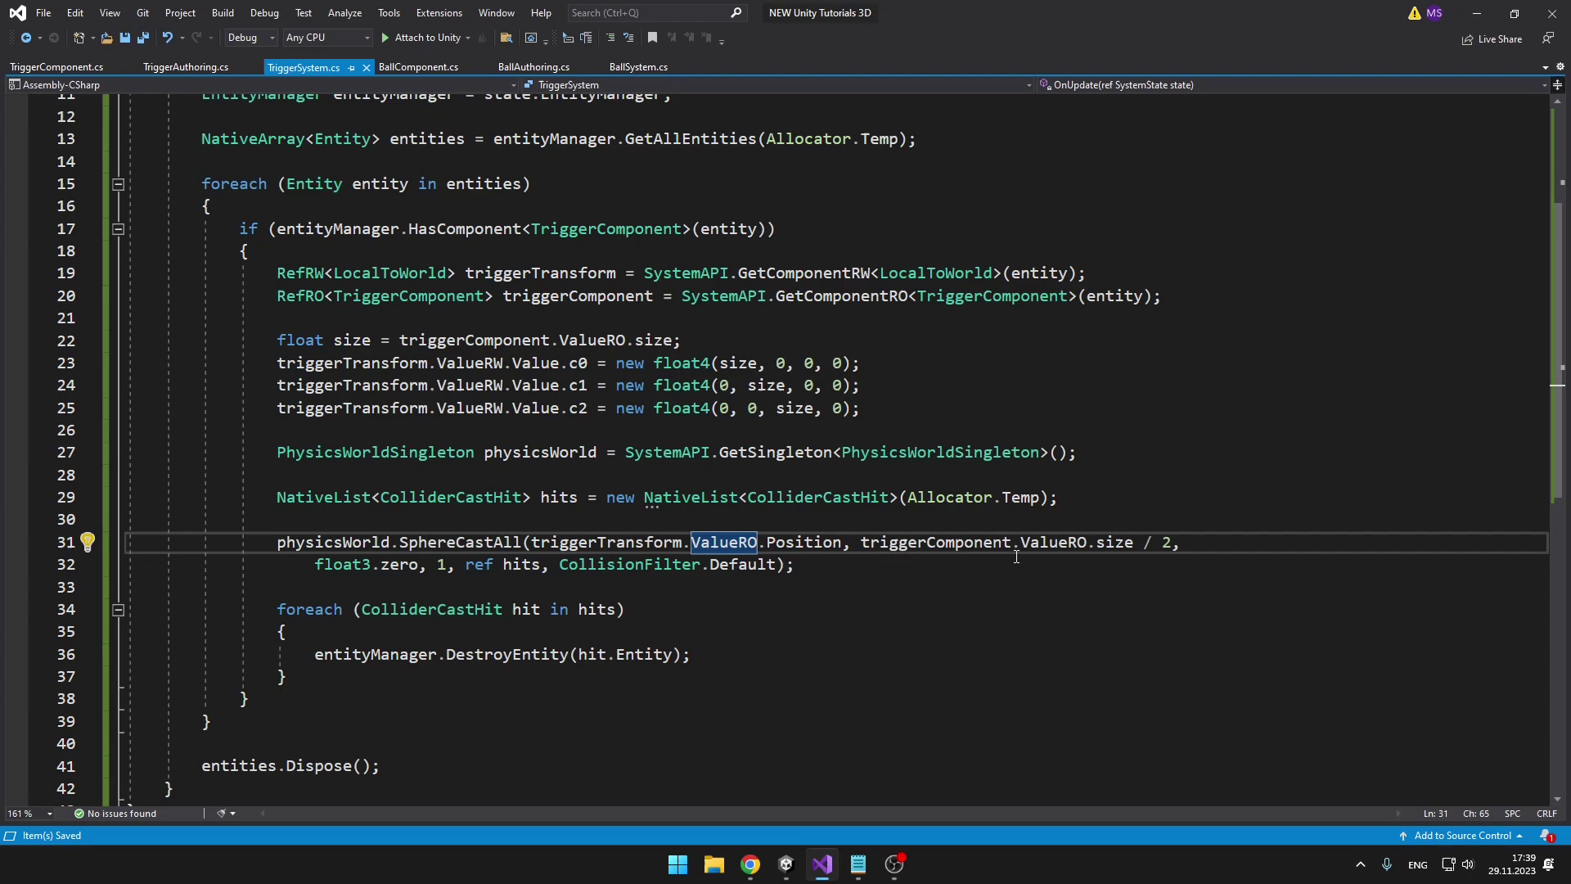
mouse_move(487, 540)
click(440, 565)
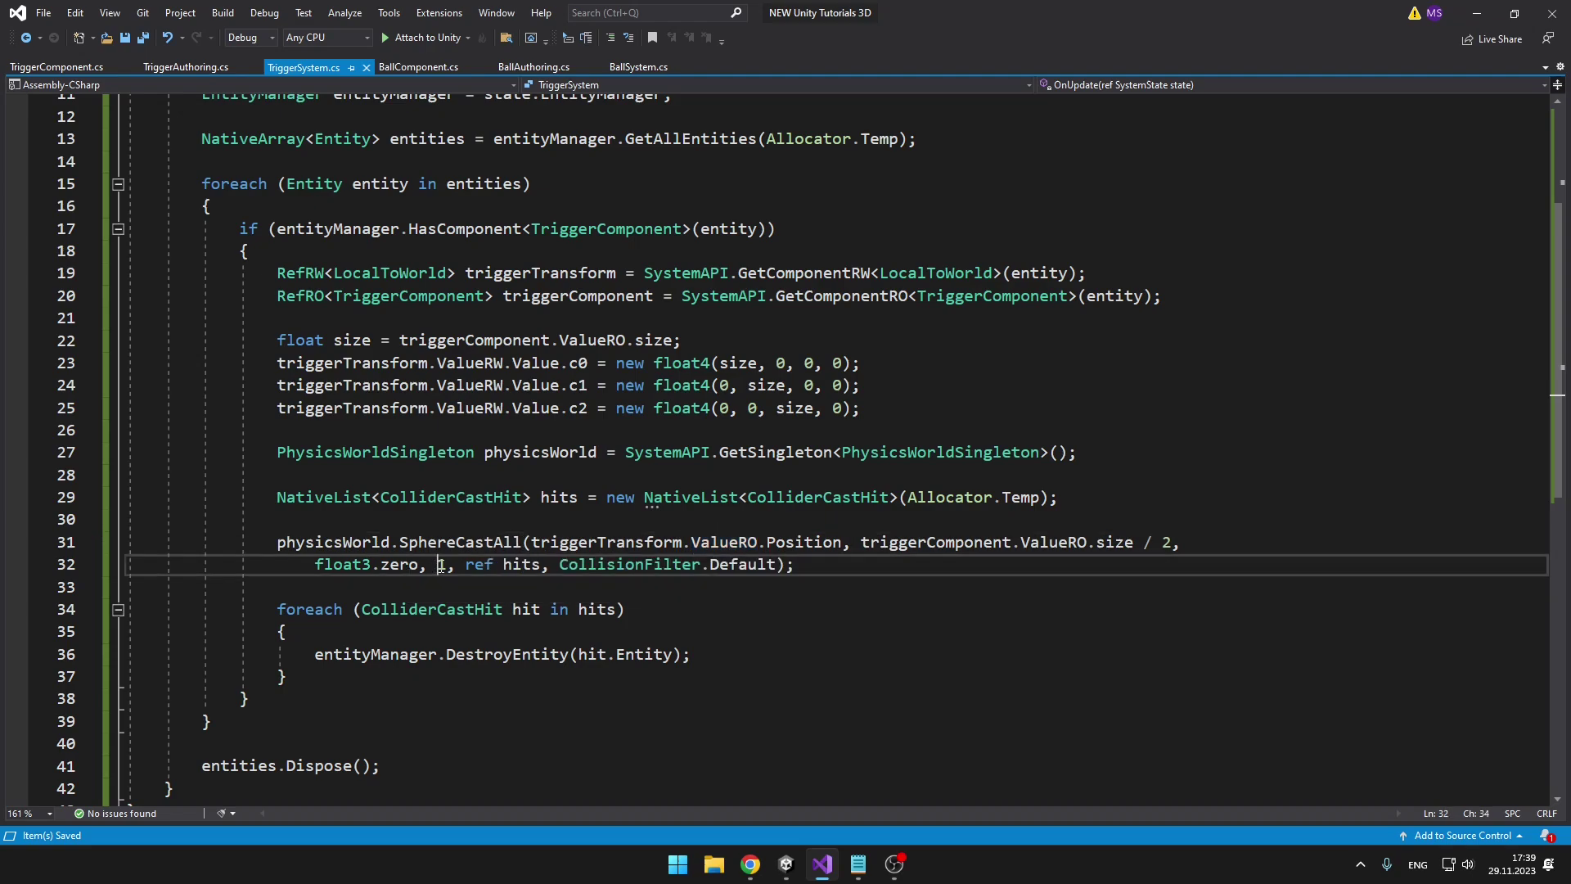
click(532, 566)
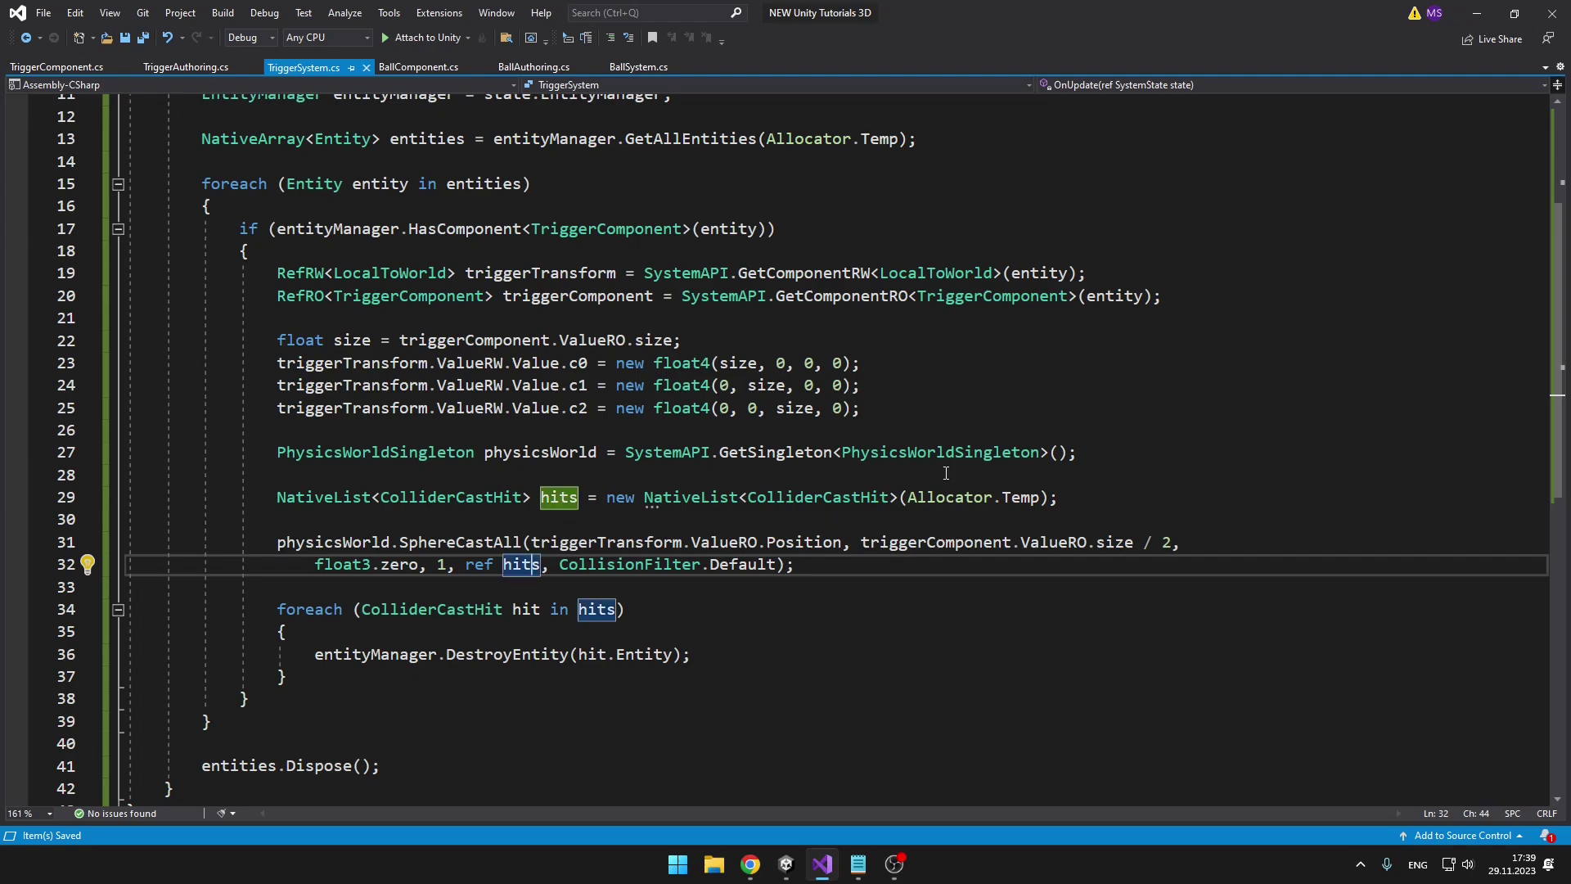
click(330, 499)
click(794, 566)
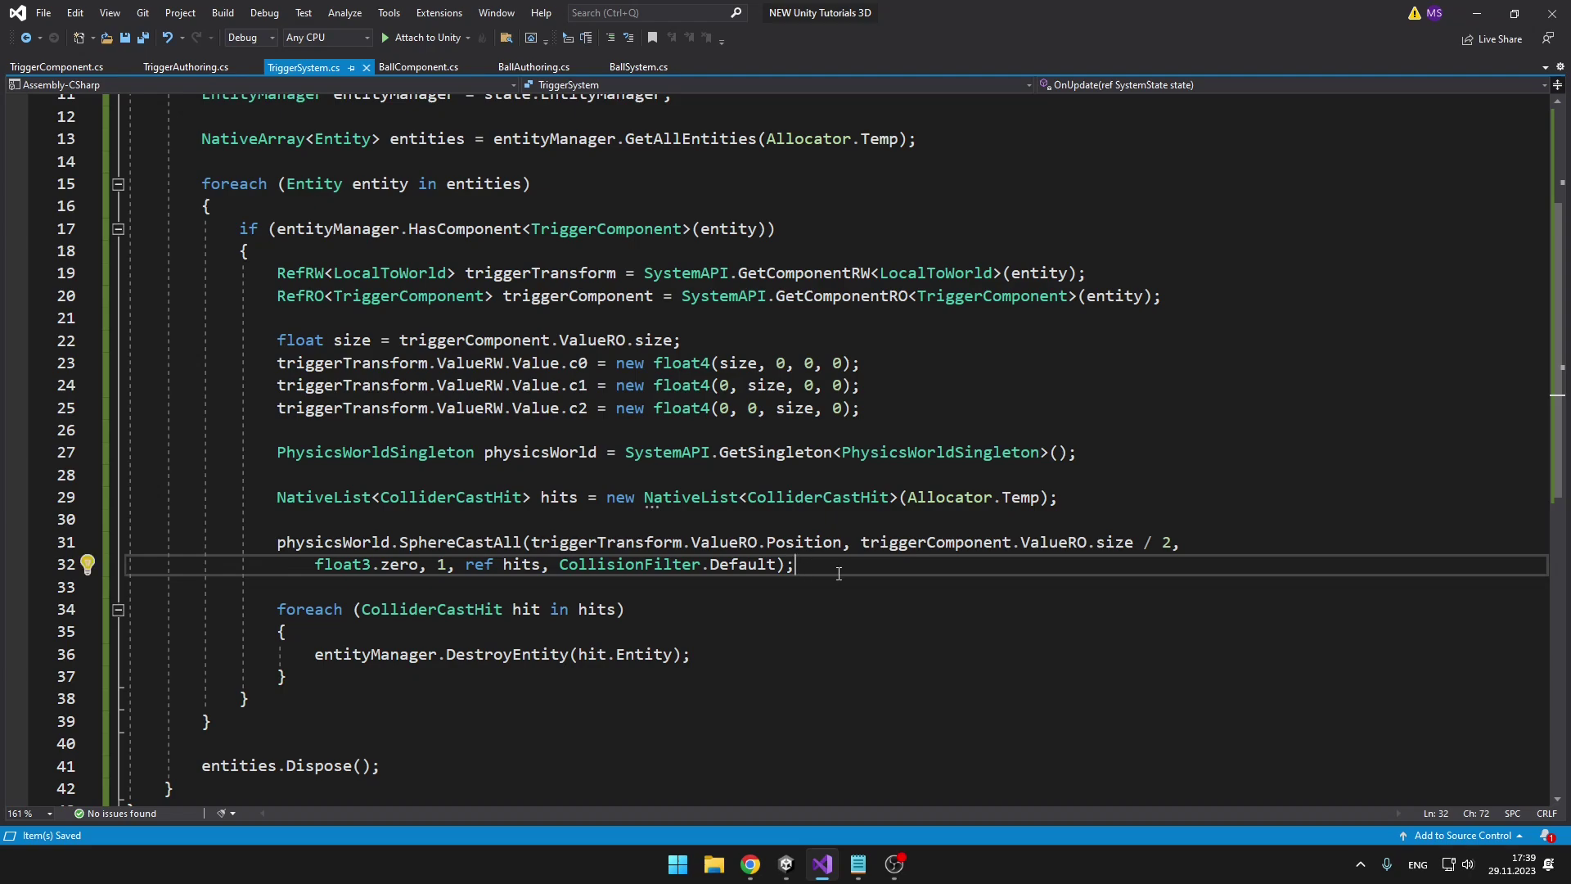
click(569, 496)
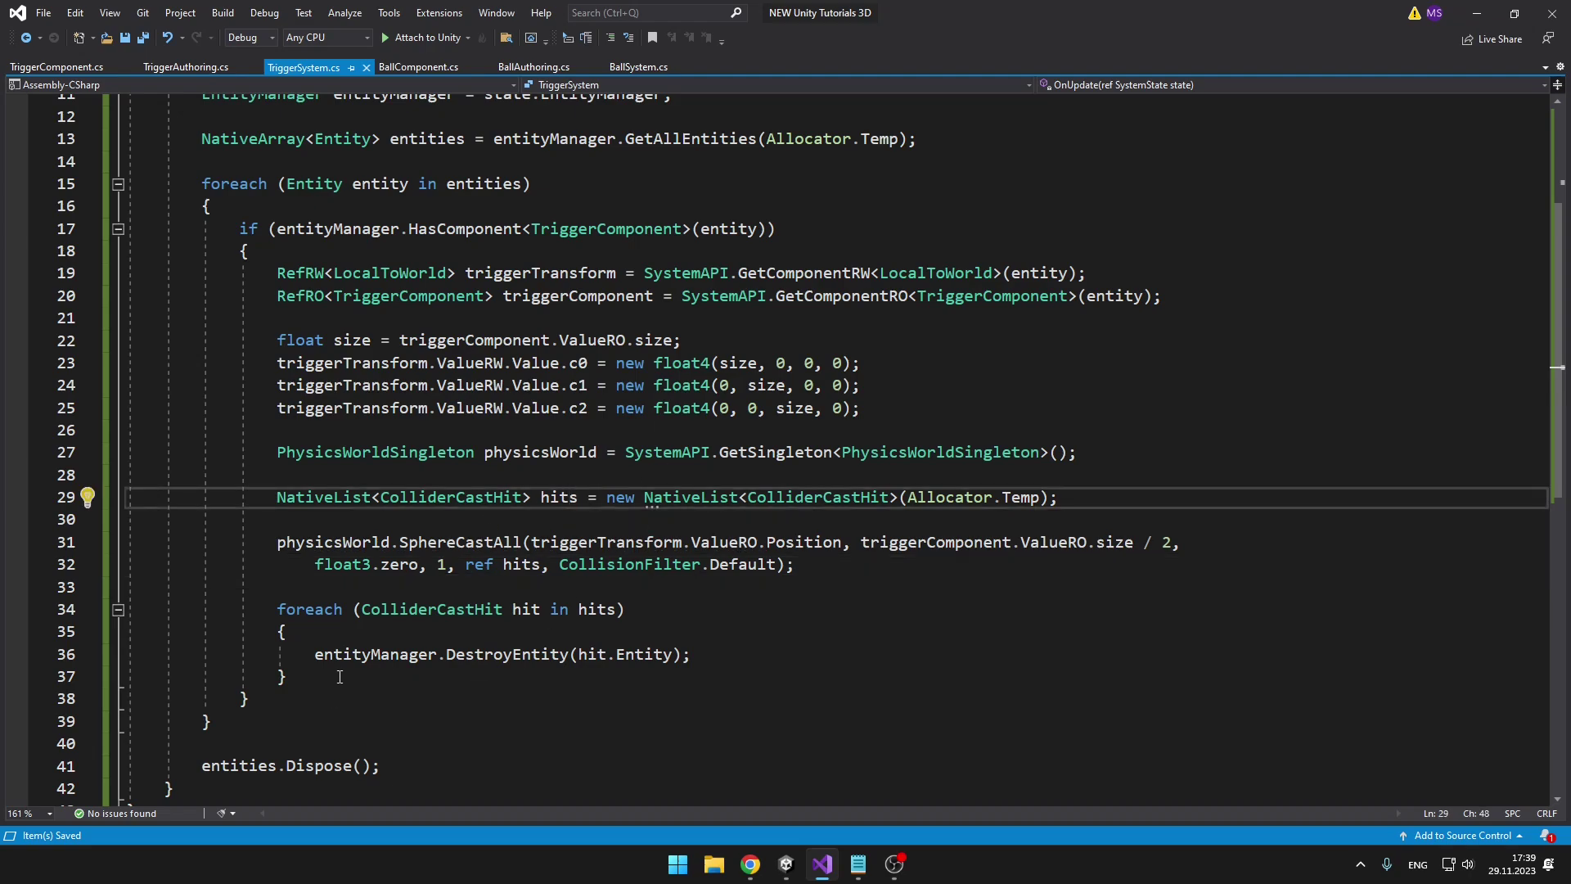
click(642, 608)
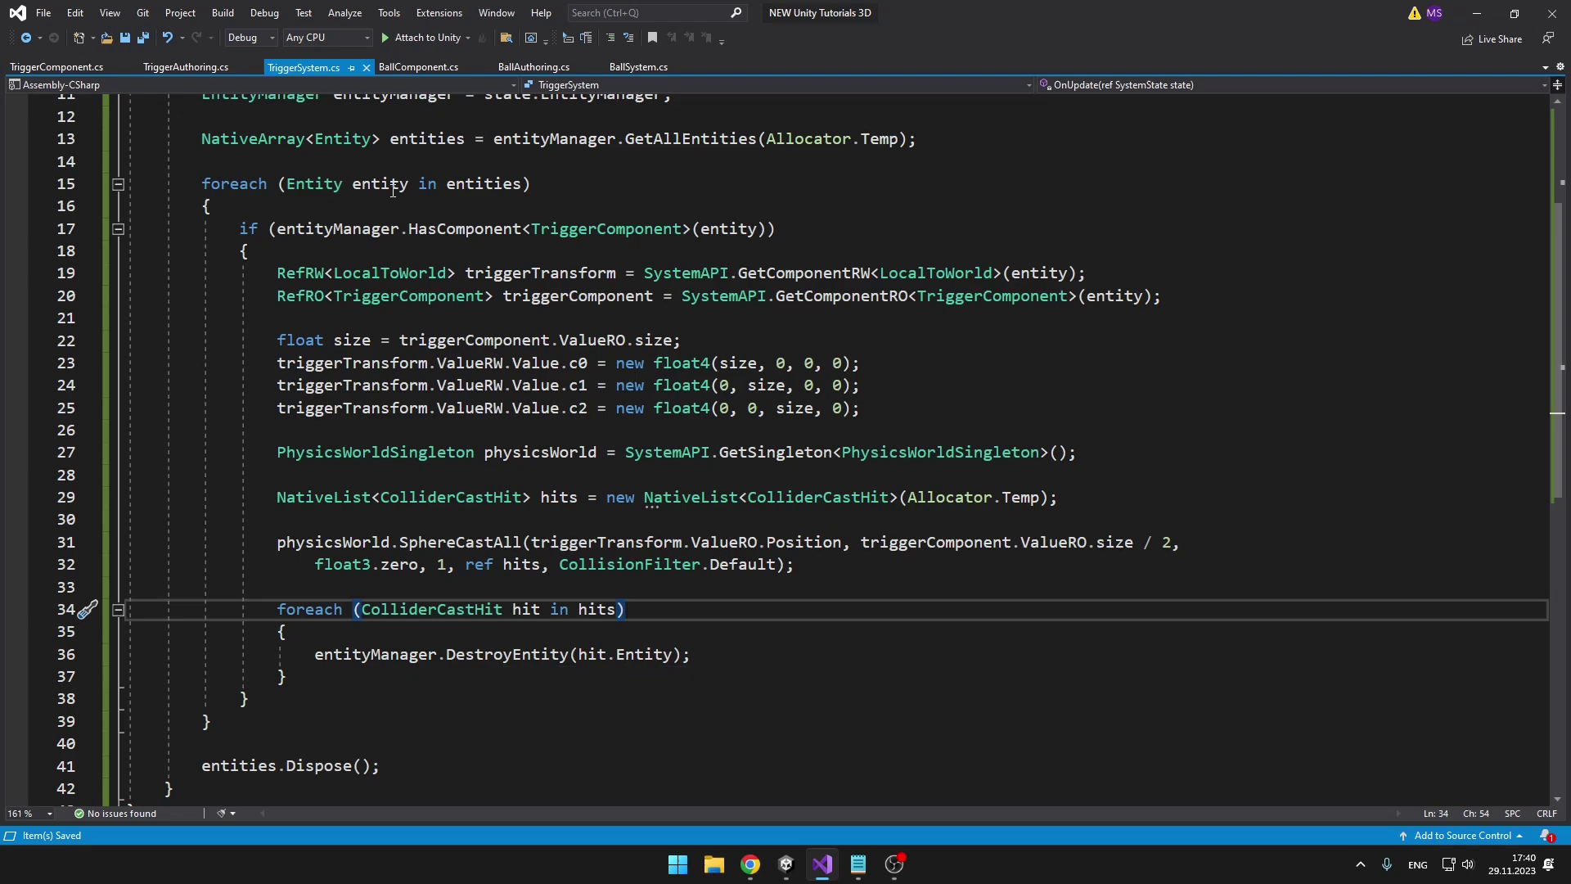
Point out the if block and the hit.Entity passed to DestroyEntity
drag(282, 250, 179, 206)
click(587, 676)
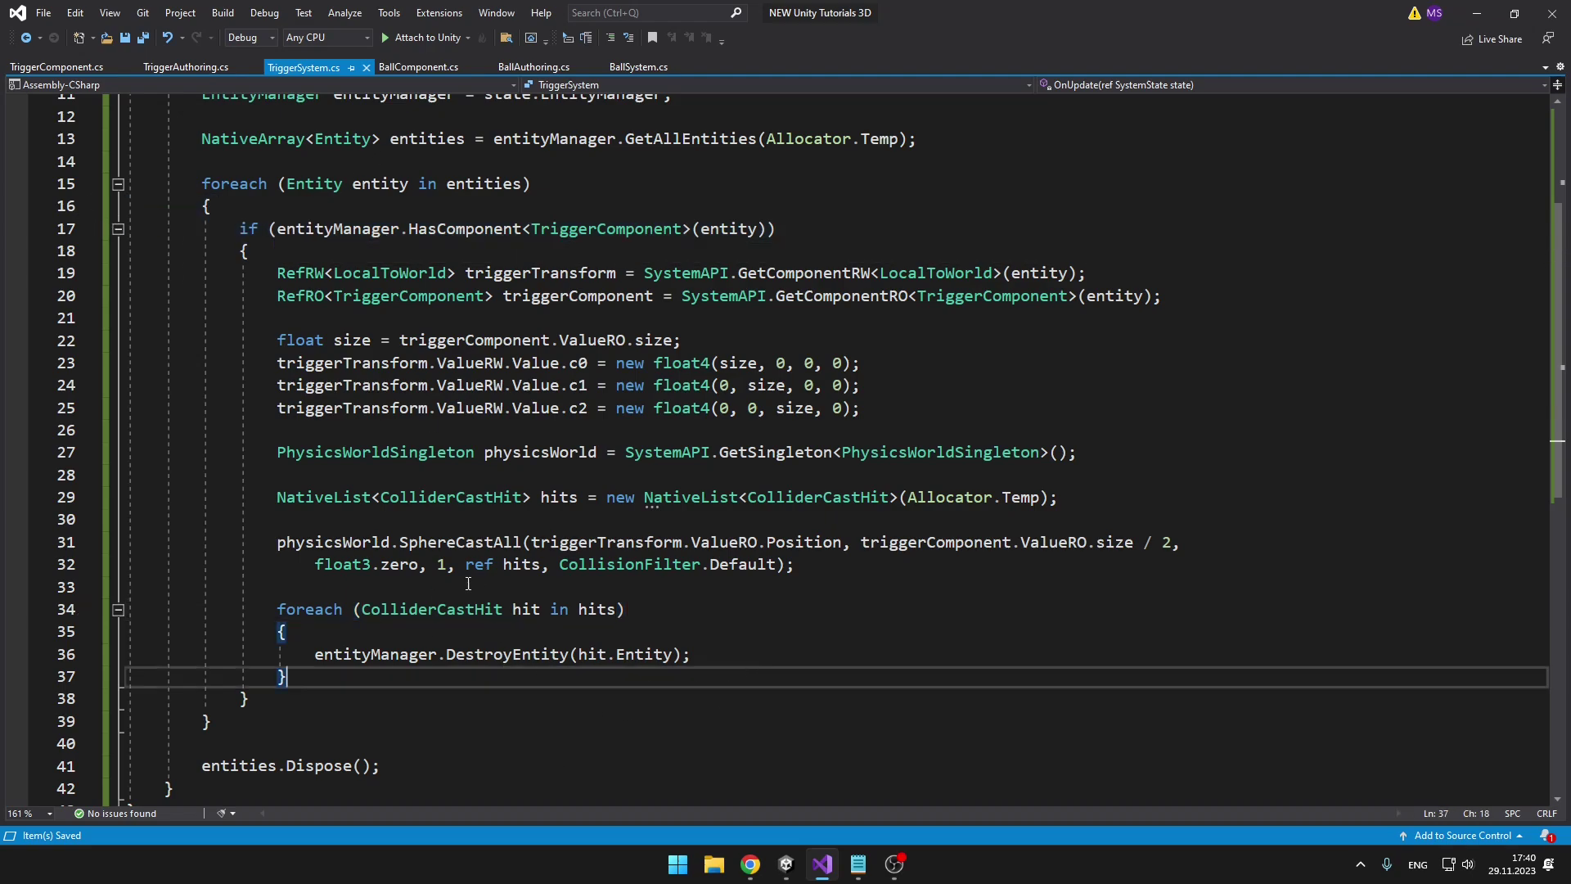
drag(581, 654, 677, 654)
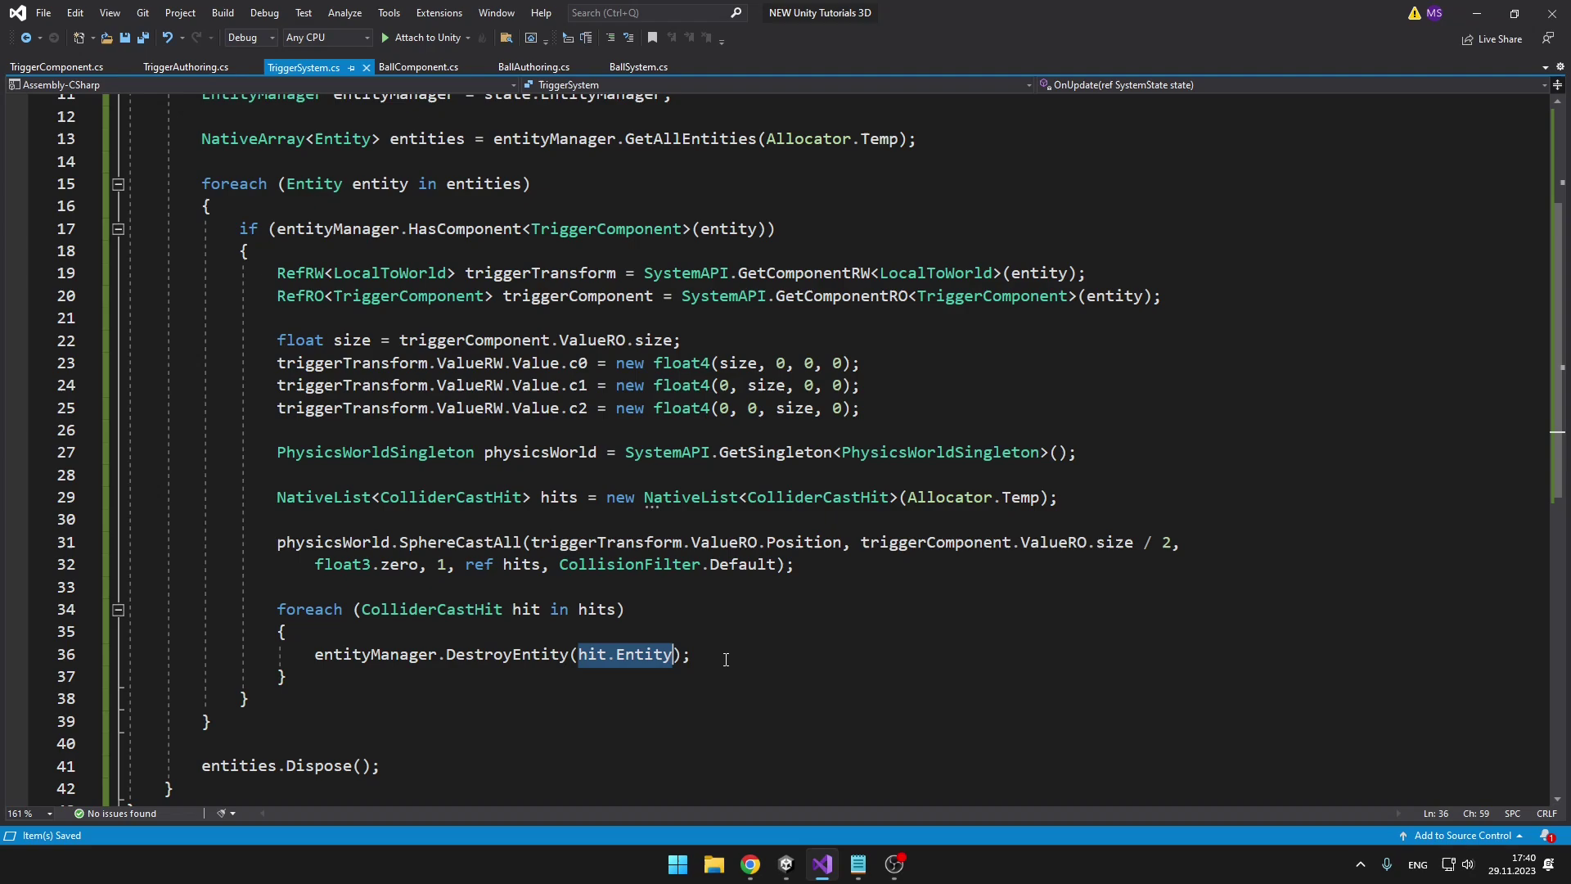
click(723, 652)
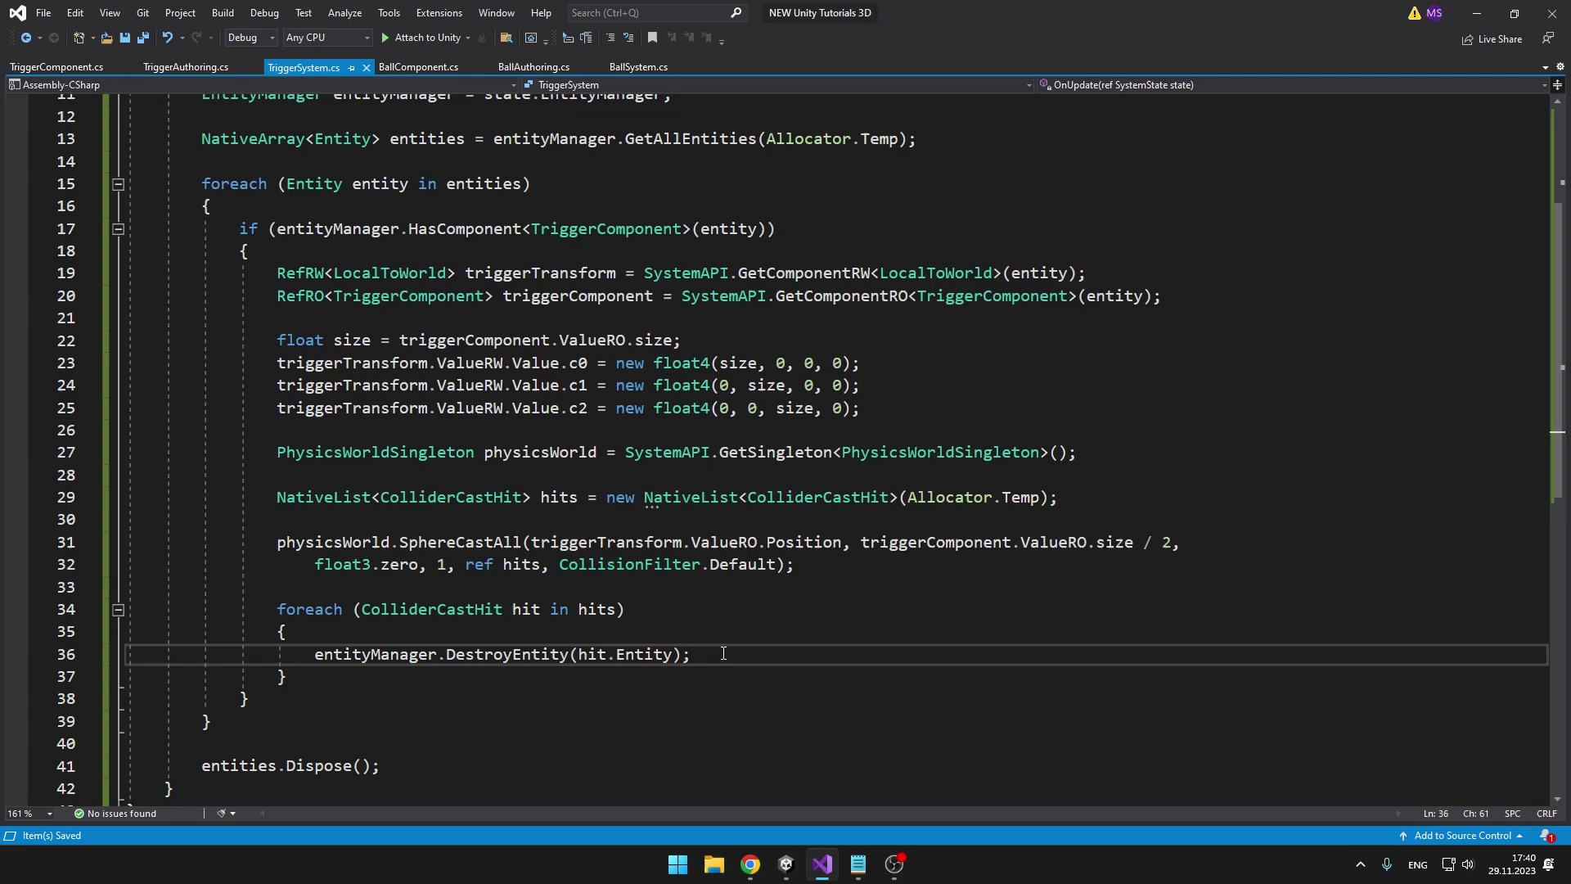
Raise the trigger sphere into the balls to destroy them, then stop Play mode
key(alt+Tab)
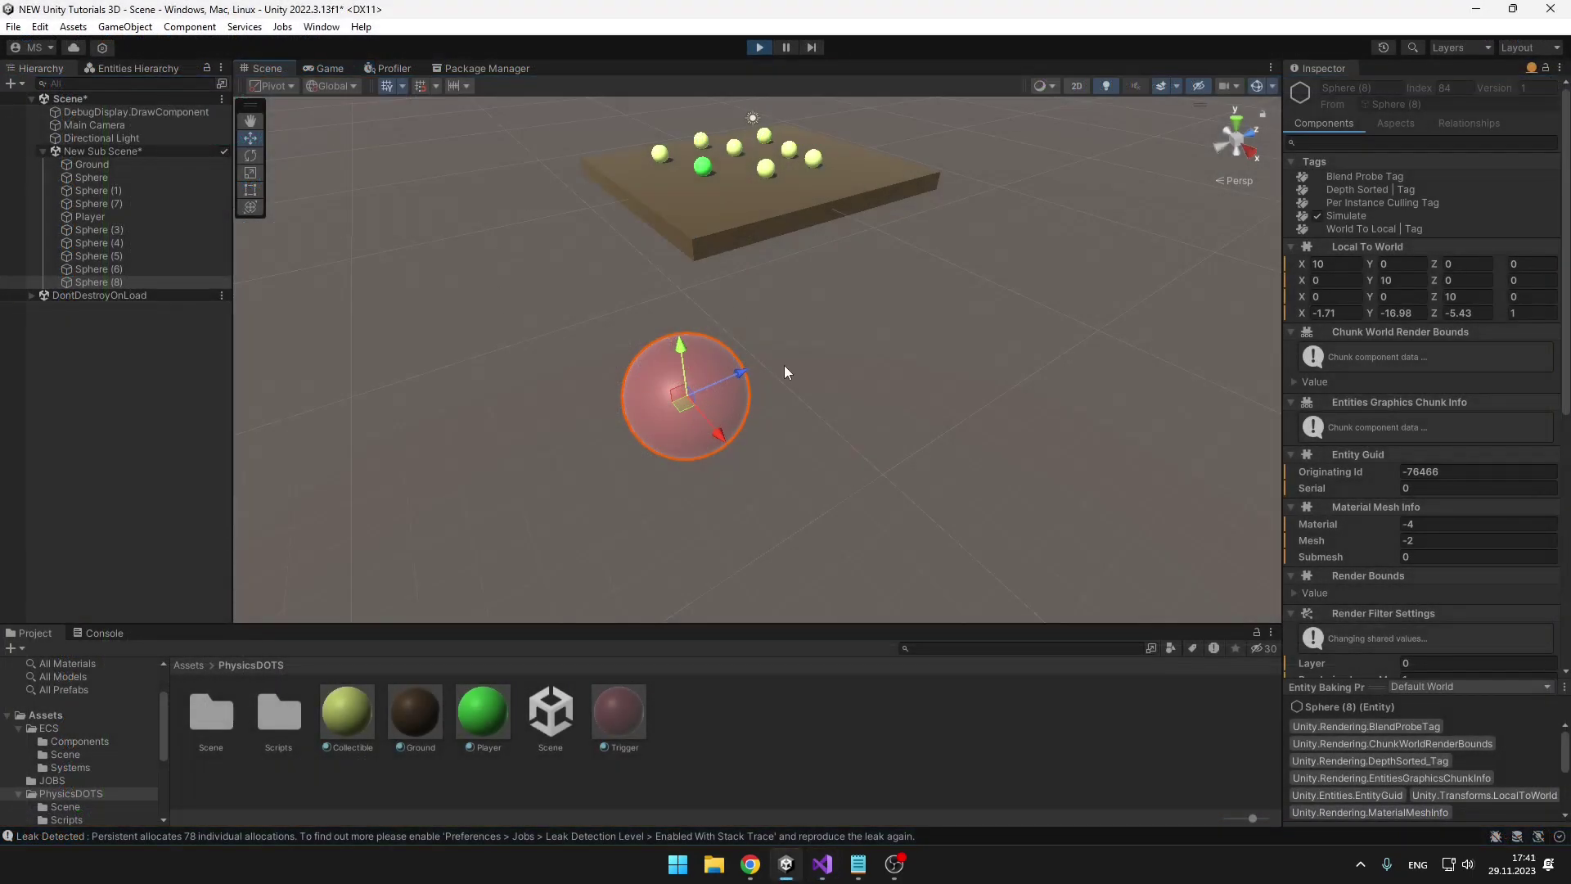
drag(681, 342, 703, 205)
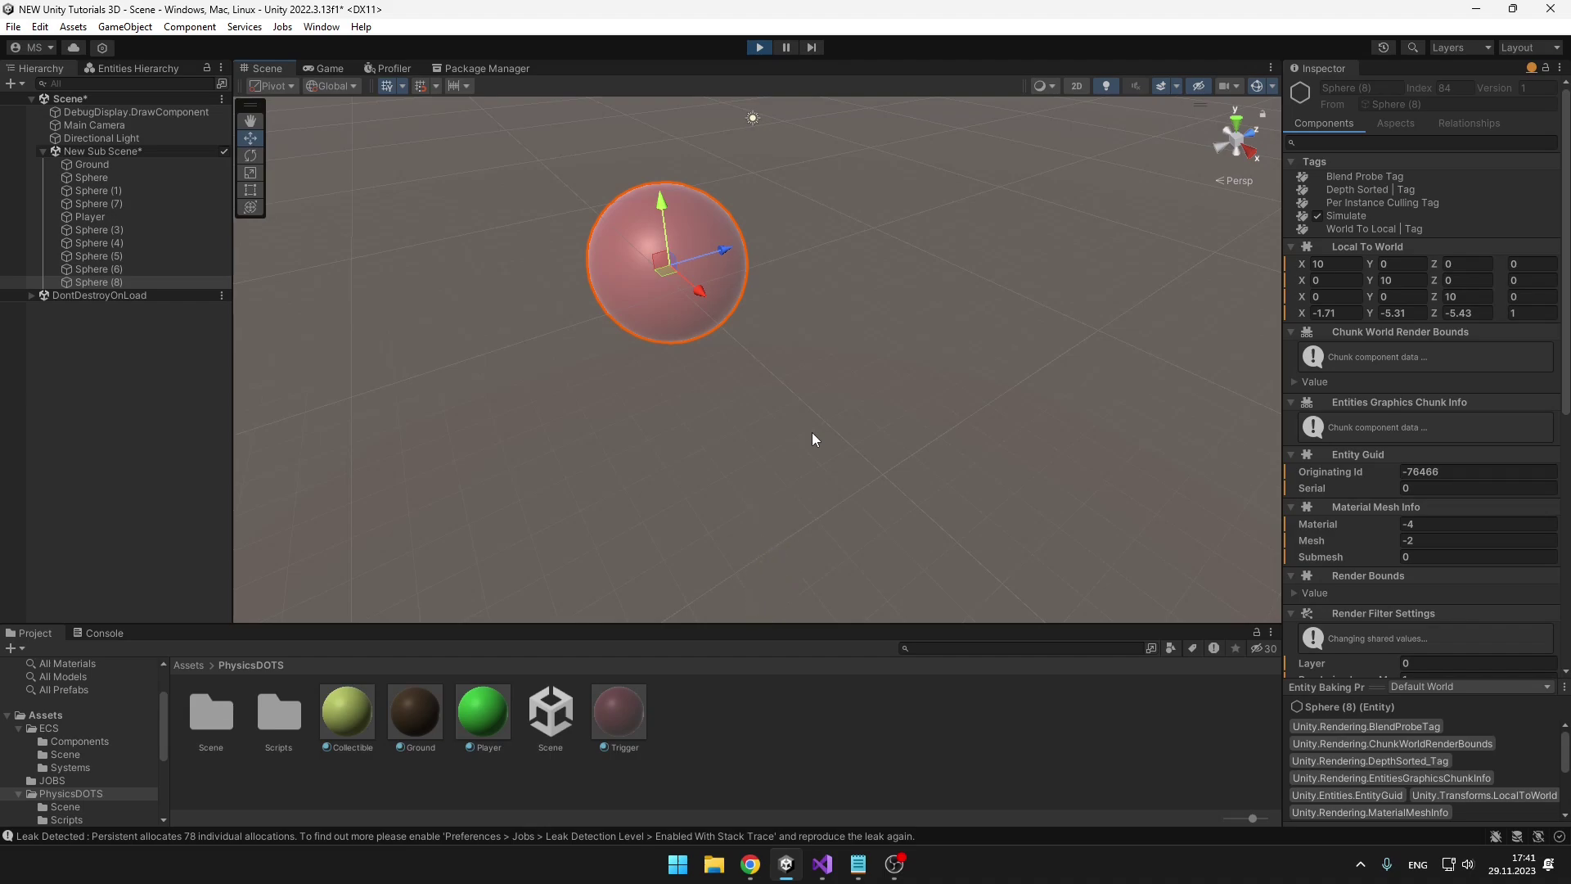
click(762, 49)
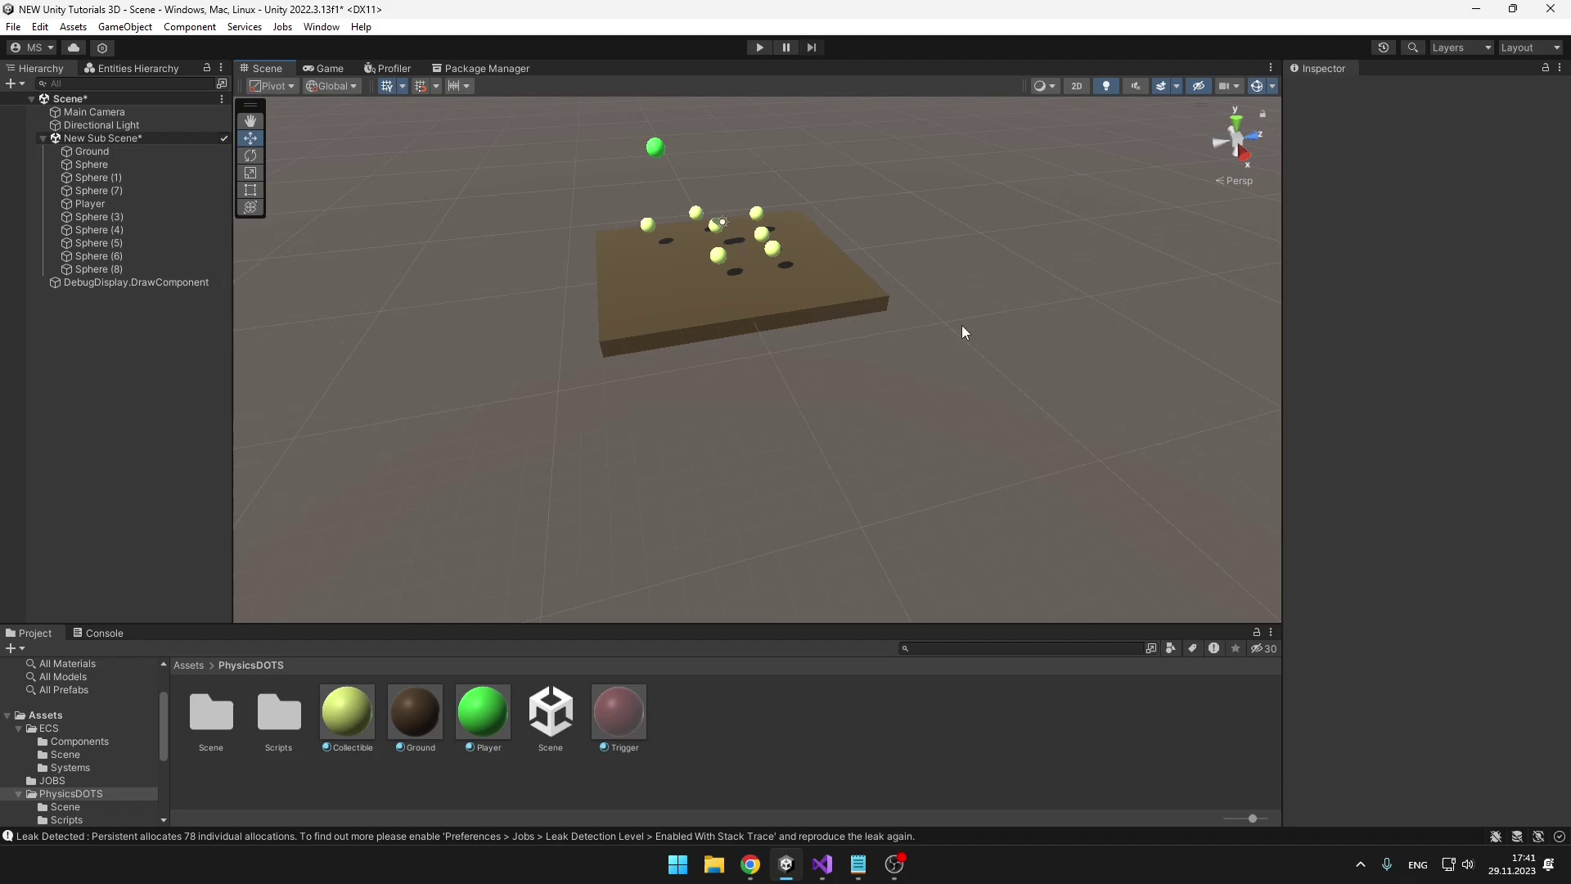
Put the Player sphere on layer 6: Player
double_click(90, 203)
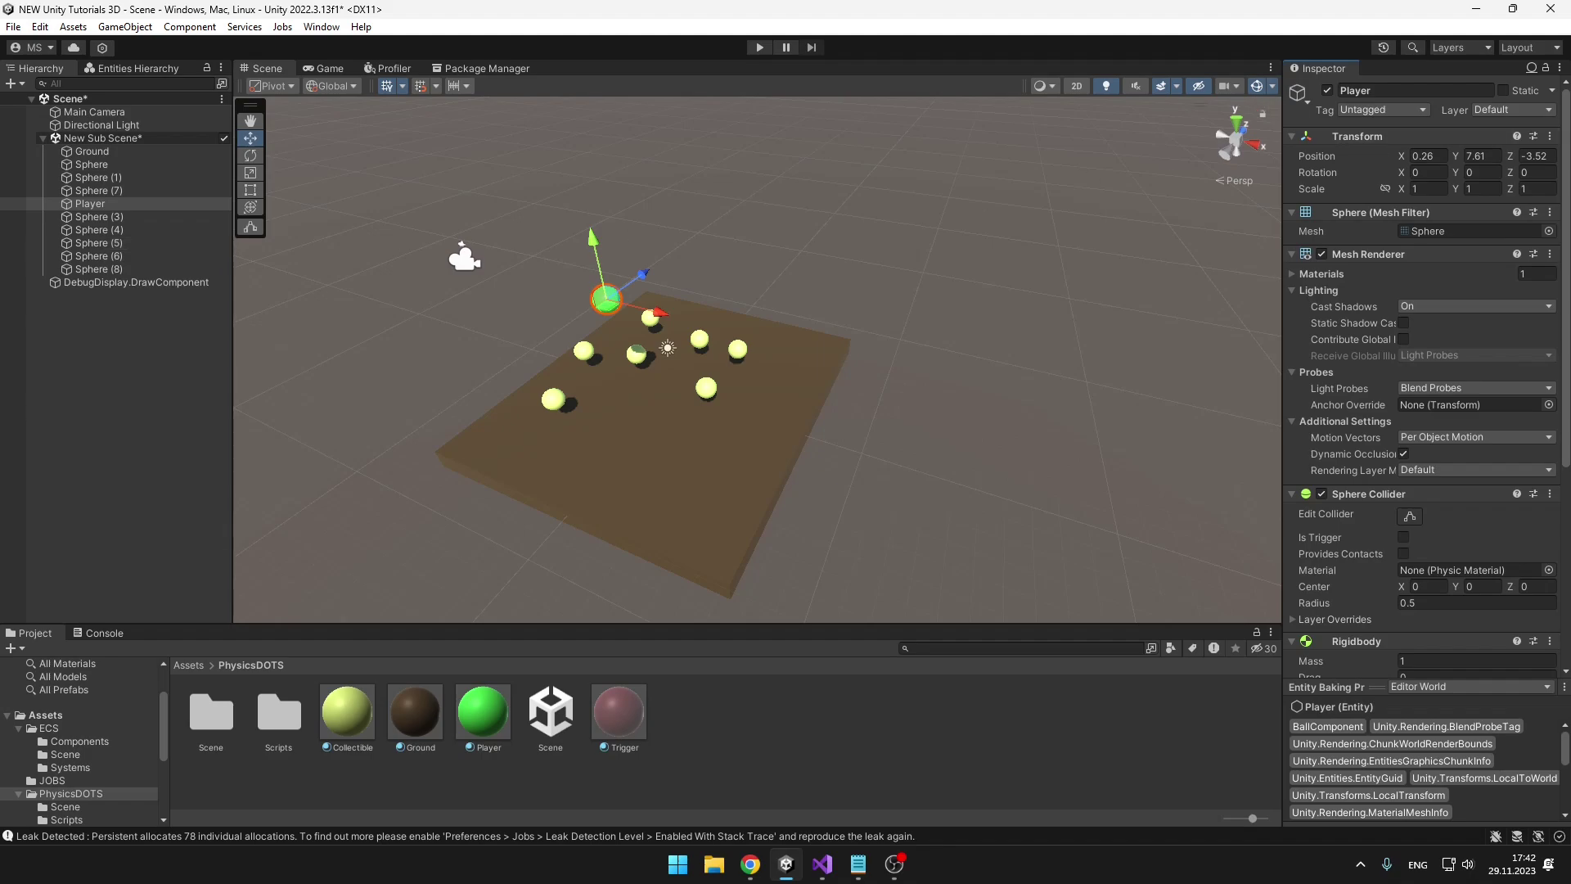
click(1522, 110)
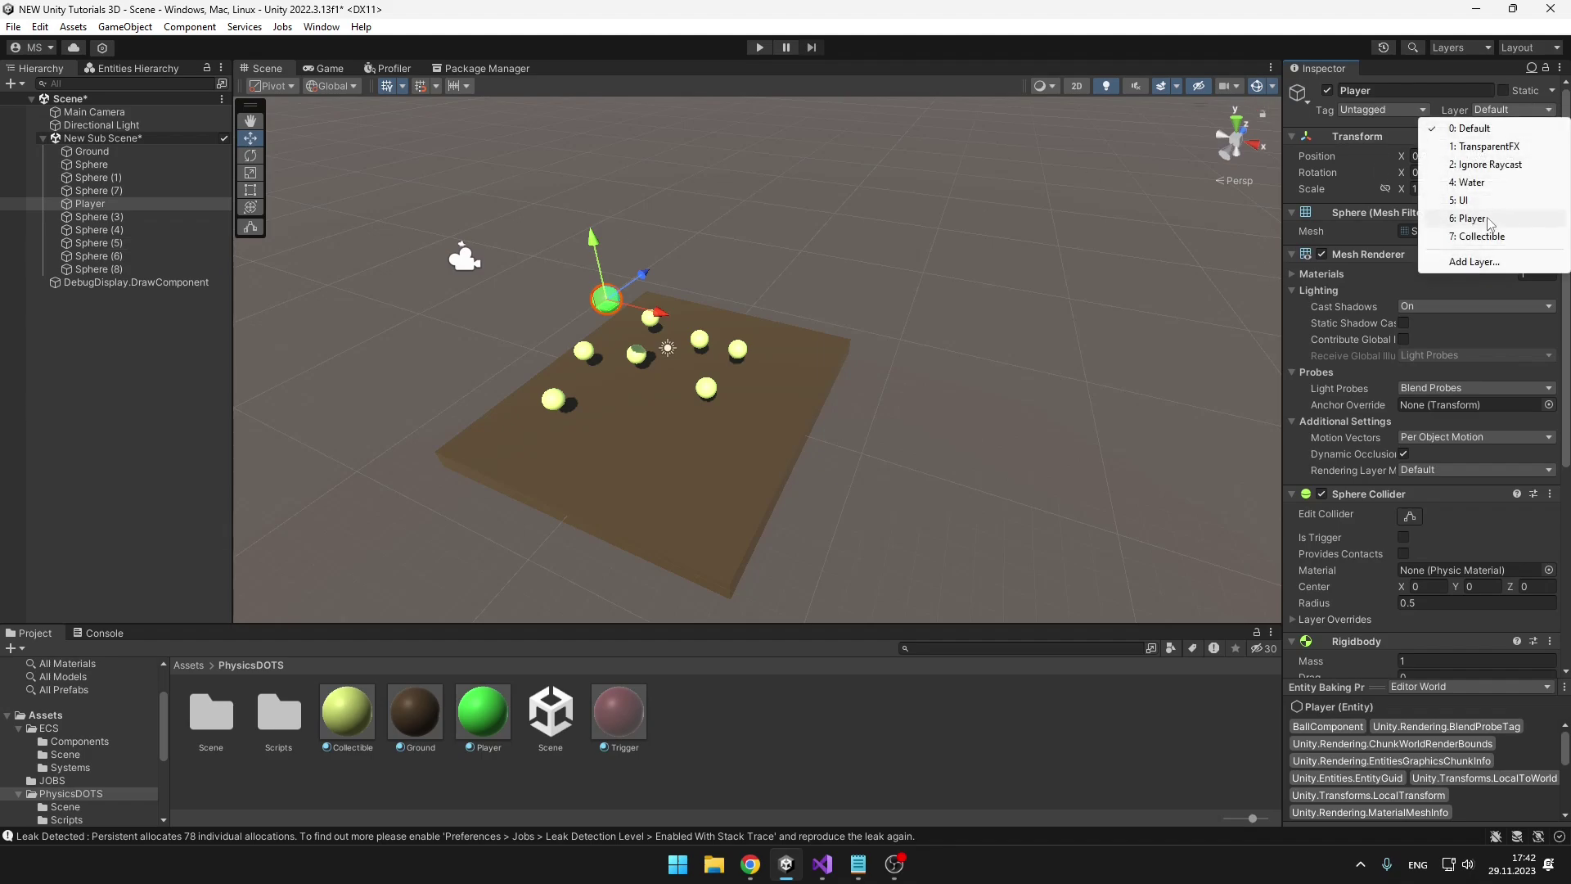
click(1487, 220)
Select Sphere (3) through Sphere (8) to assign them the Collectible layer
click(106, 267)
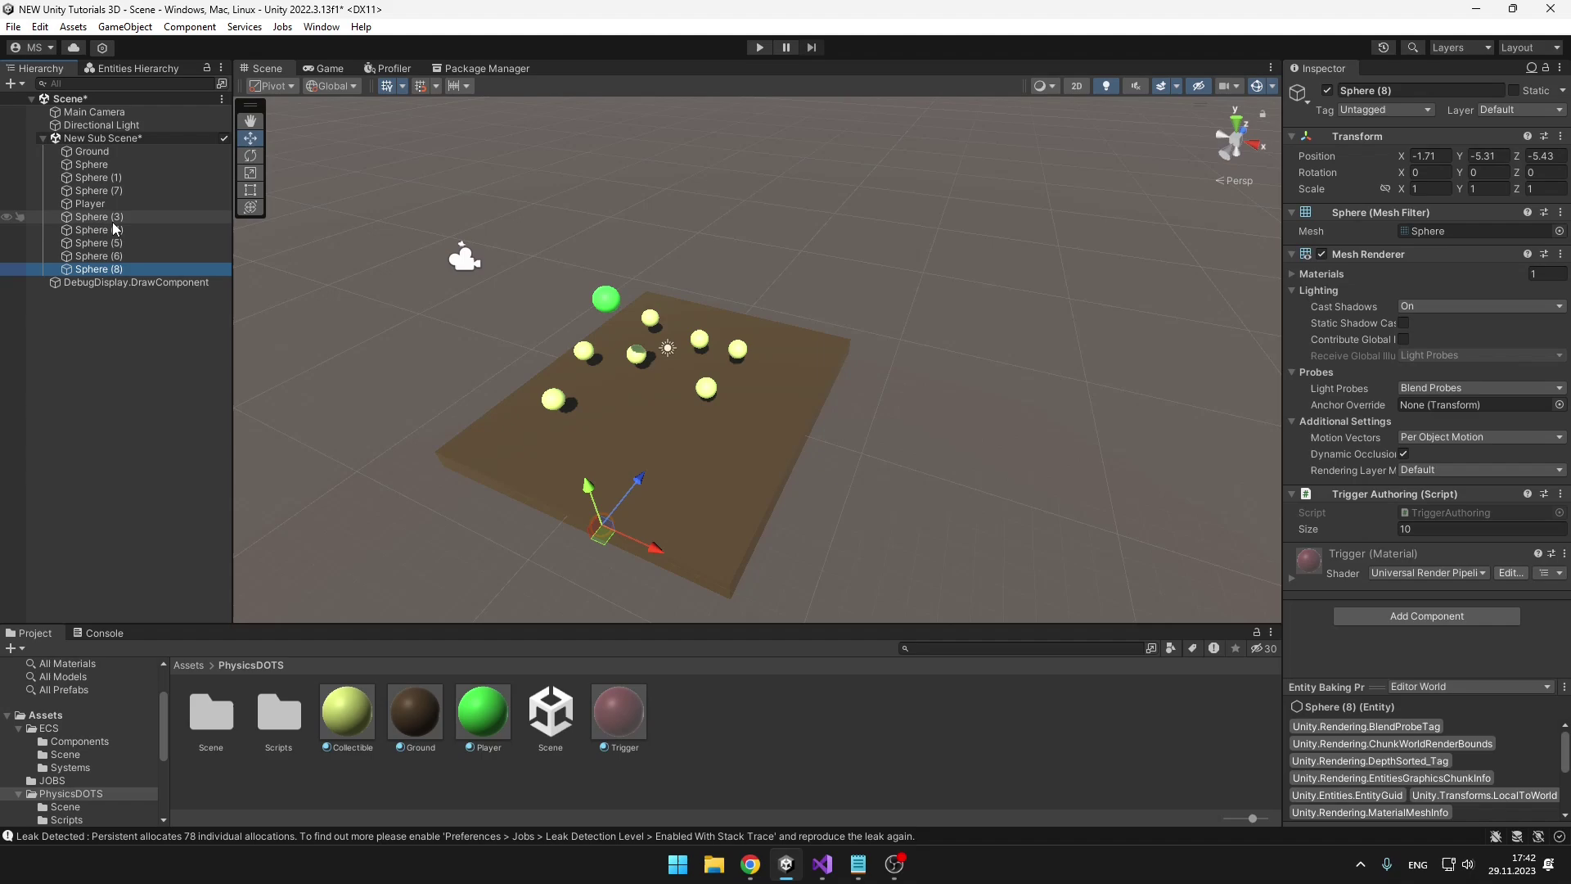
shift+click(118, 216)
alt+drag(849, 344, 802, 335)
click(1522, 110)
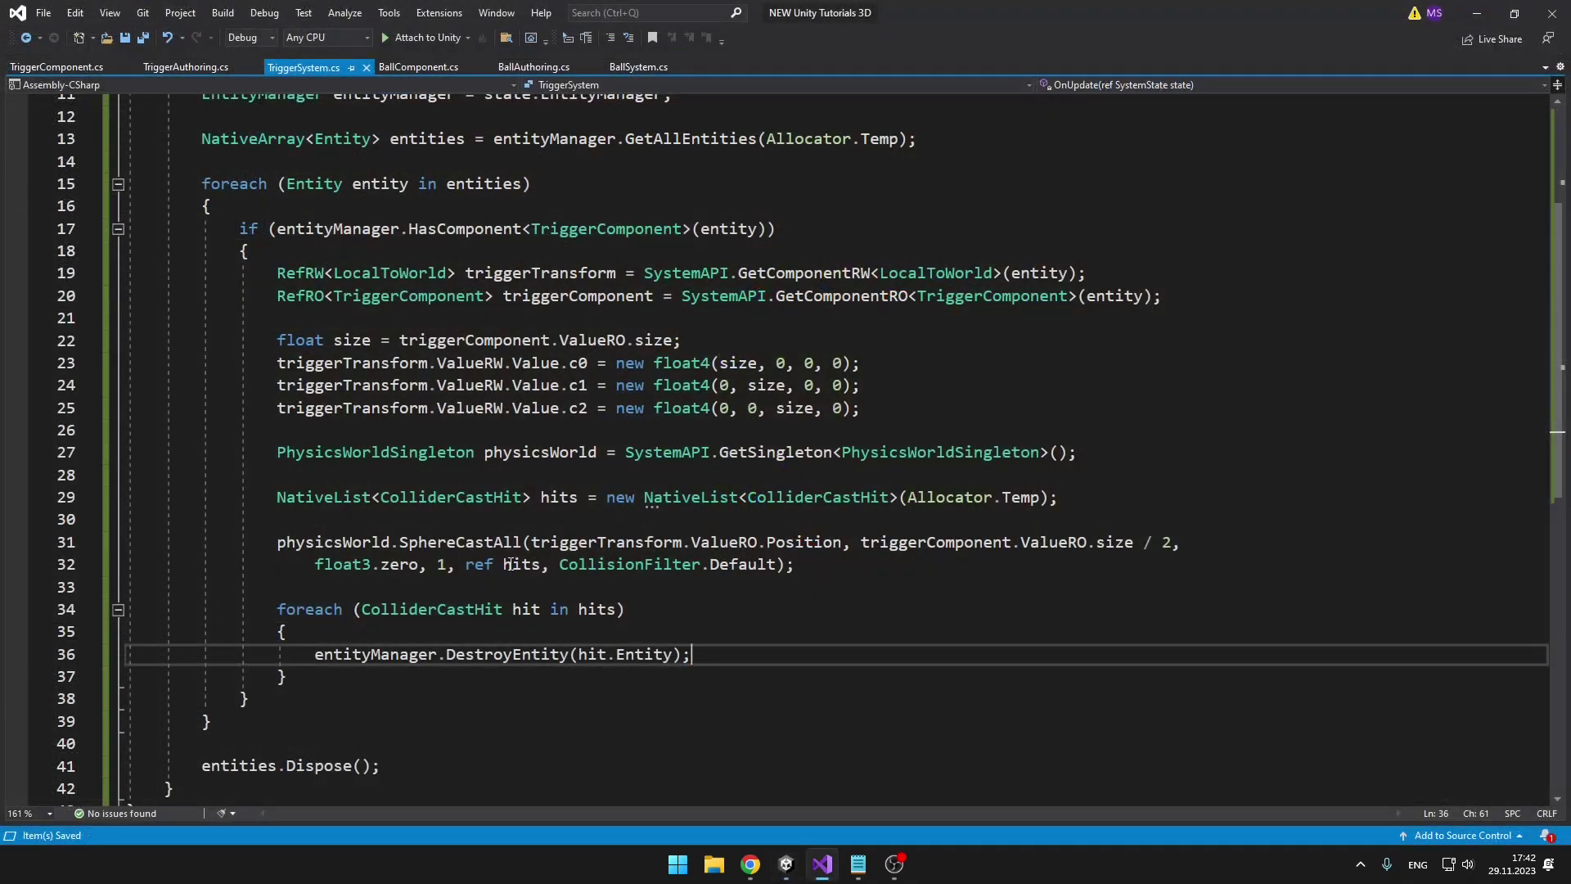
Swap CollisionFilter.Default in the SphereCastAll call for new CollisionFilter { }
click(465, 542)
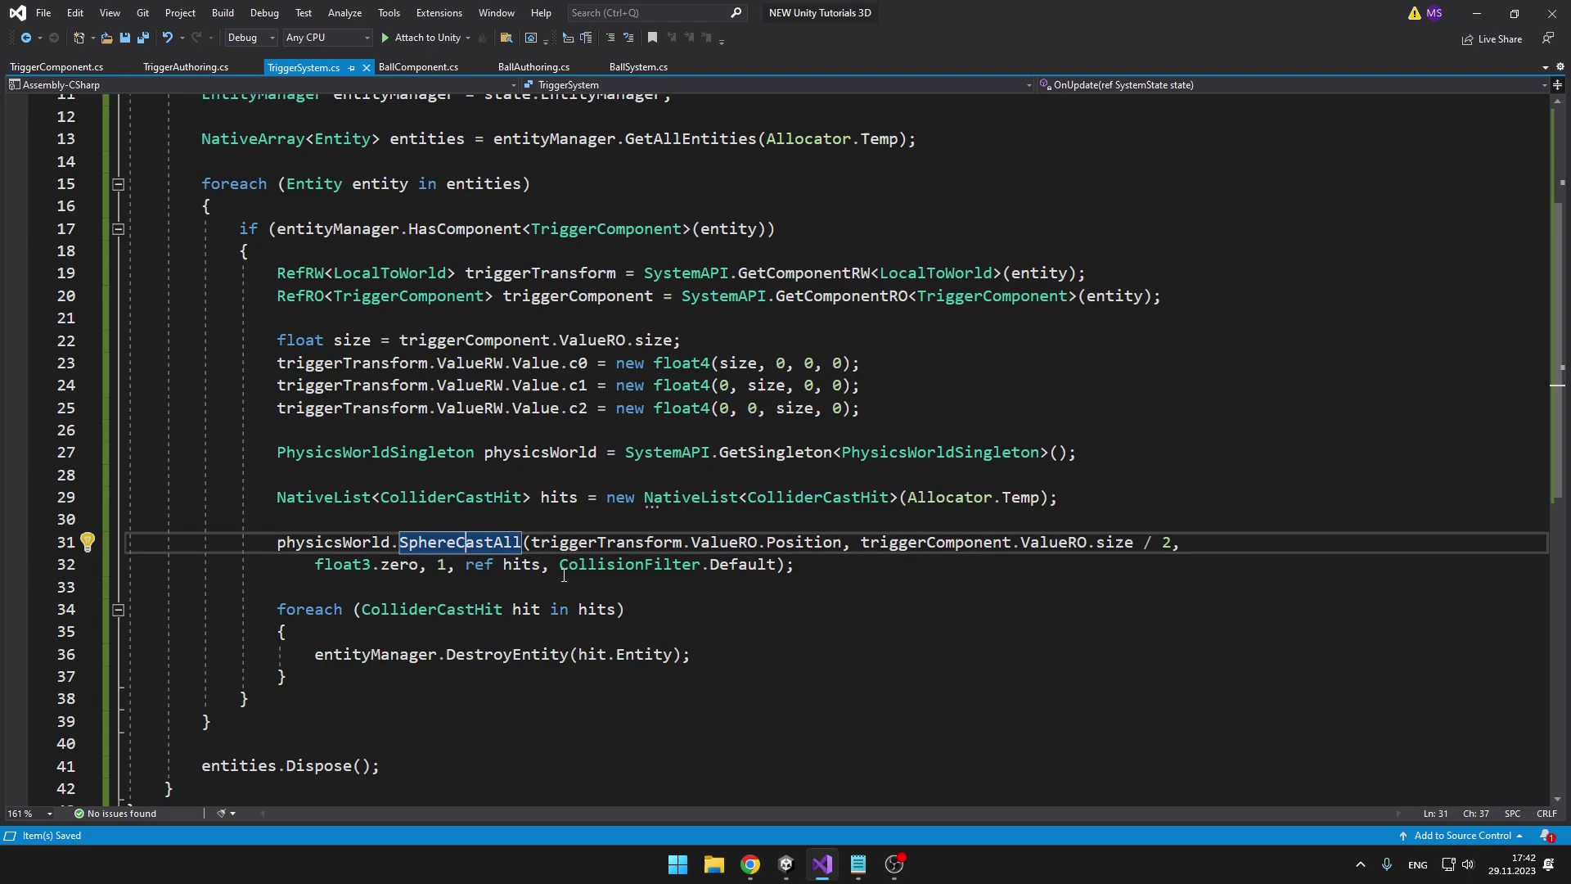
drag(559, 566, 775, 569)
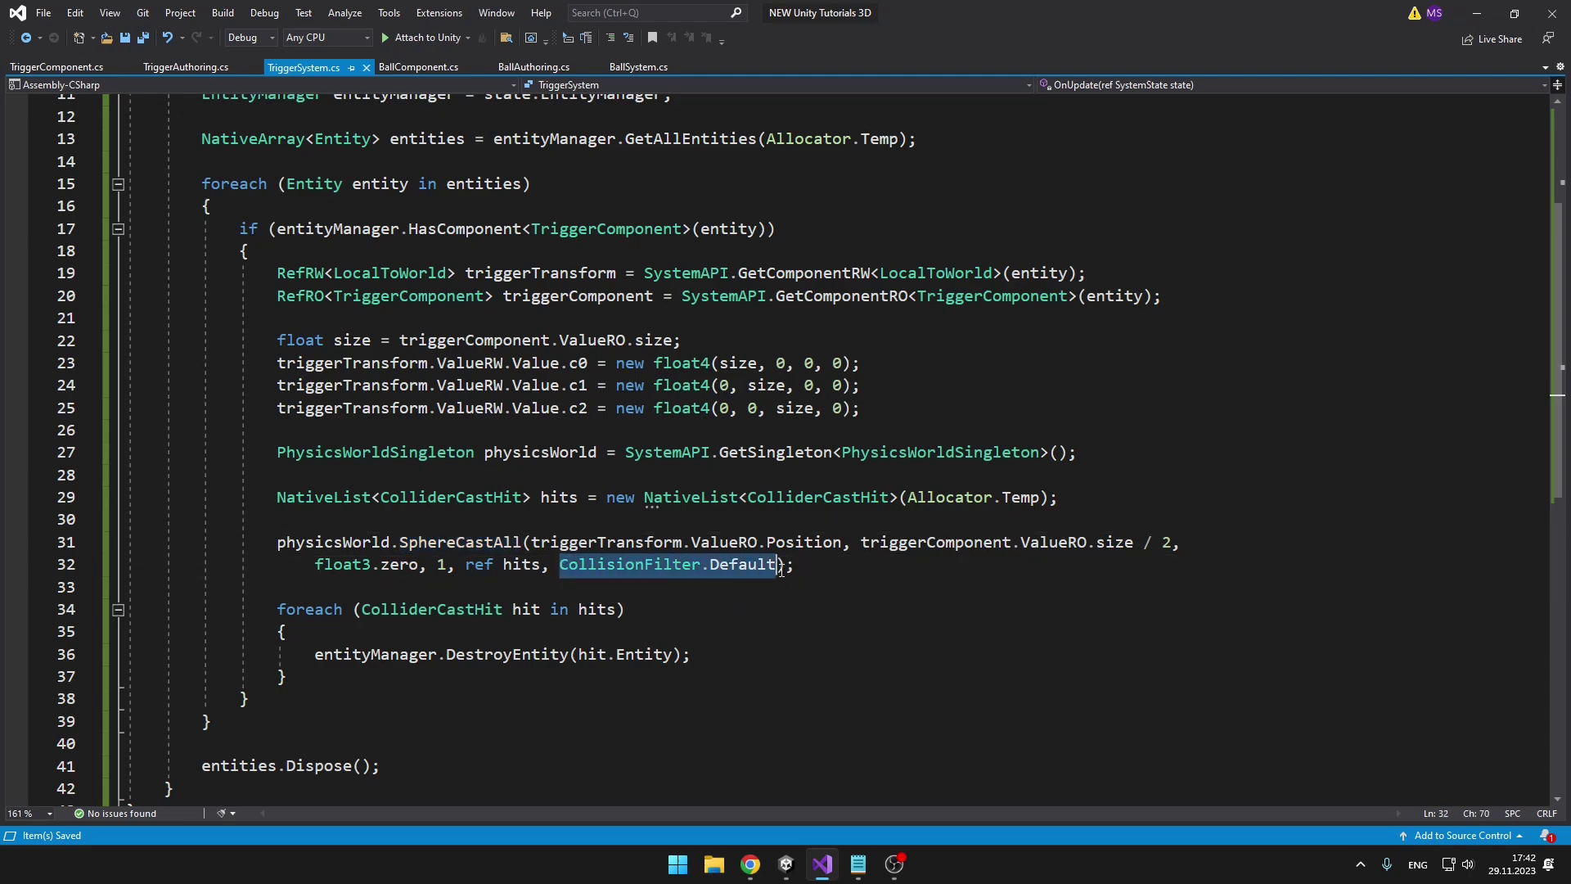
text(new CollisionFilter {)
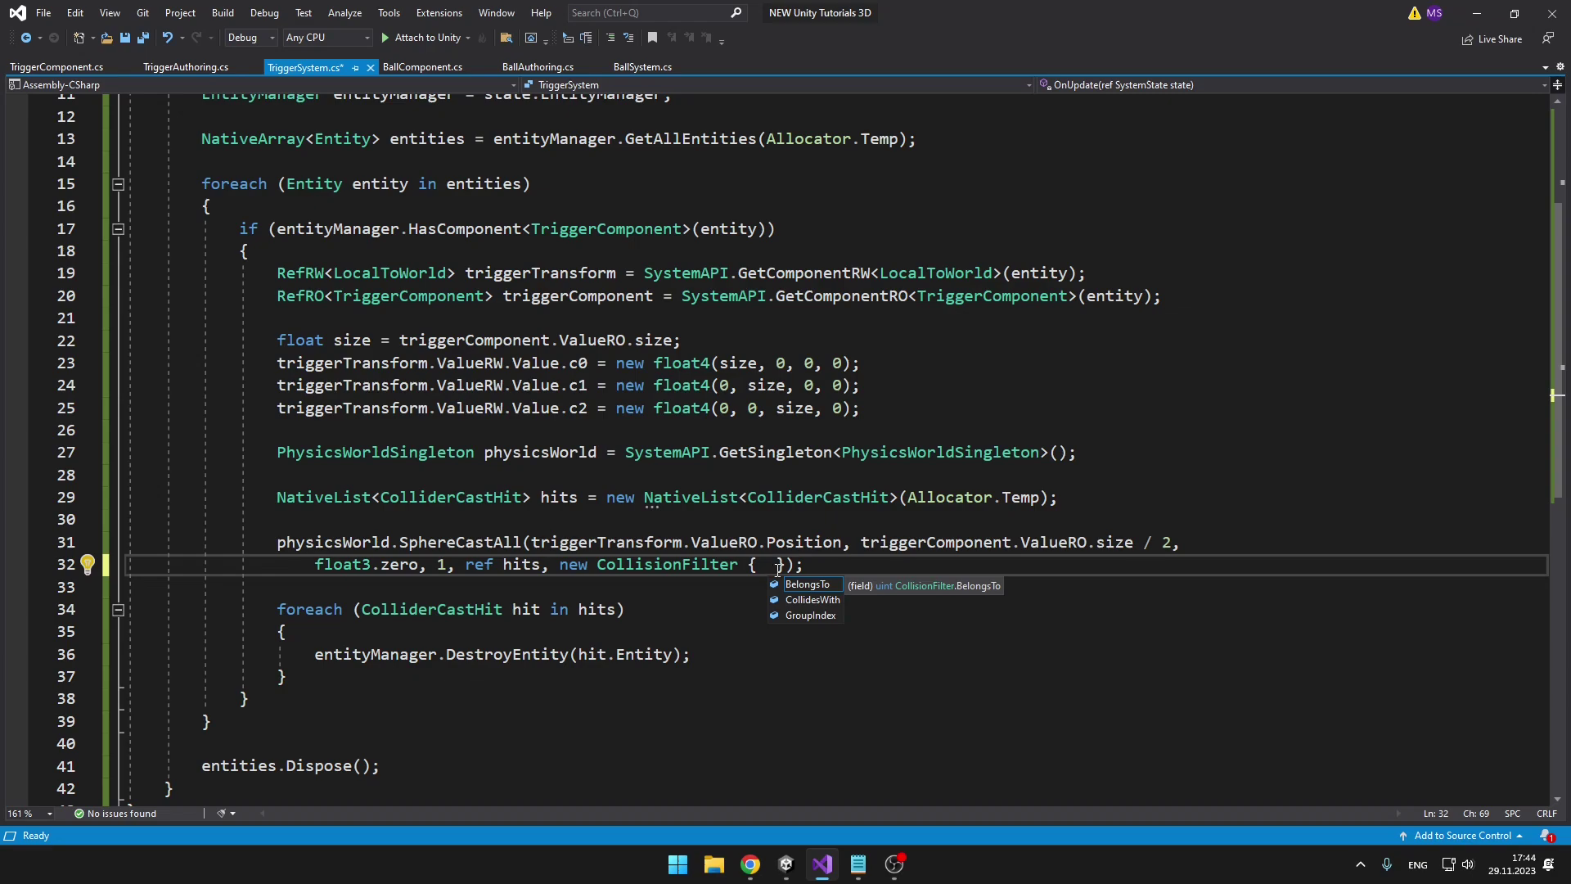
Append a public CollisionLayer enum with Player = 1 << 6 and Collectible = 1 << 7, and save
key(ctrl+End)
key(Return)
text(public enum CollisionLayer)
key(Return)
text({)
key(Return)
text(Playe)
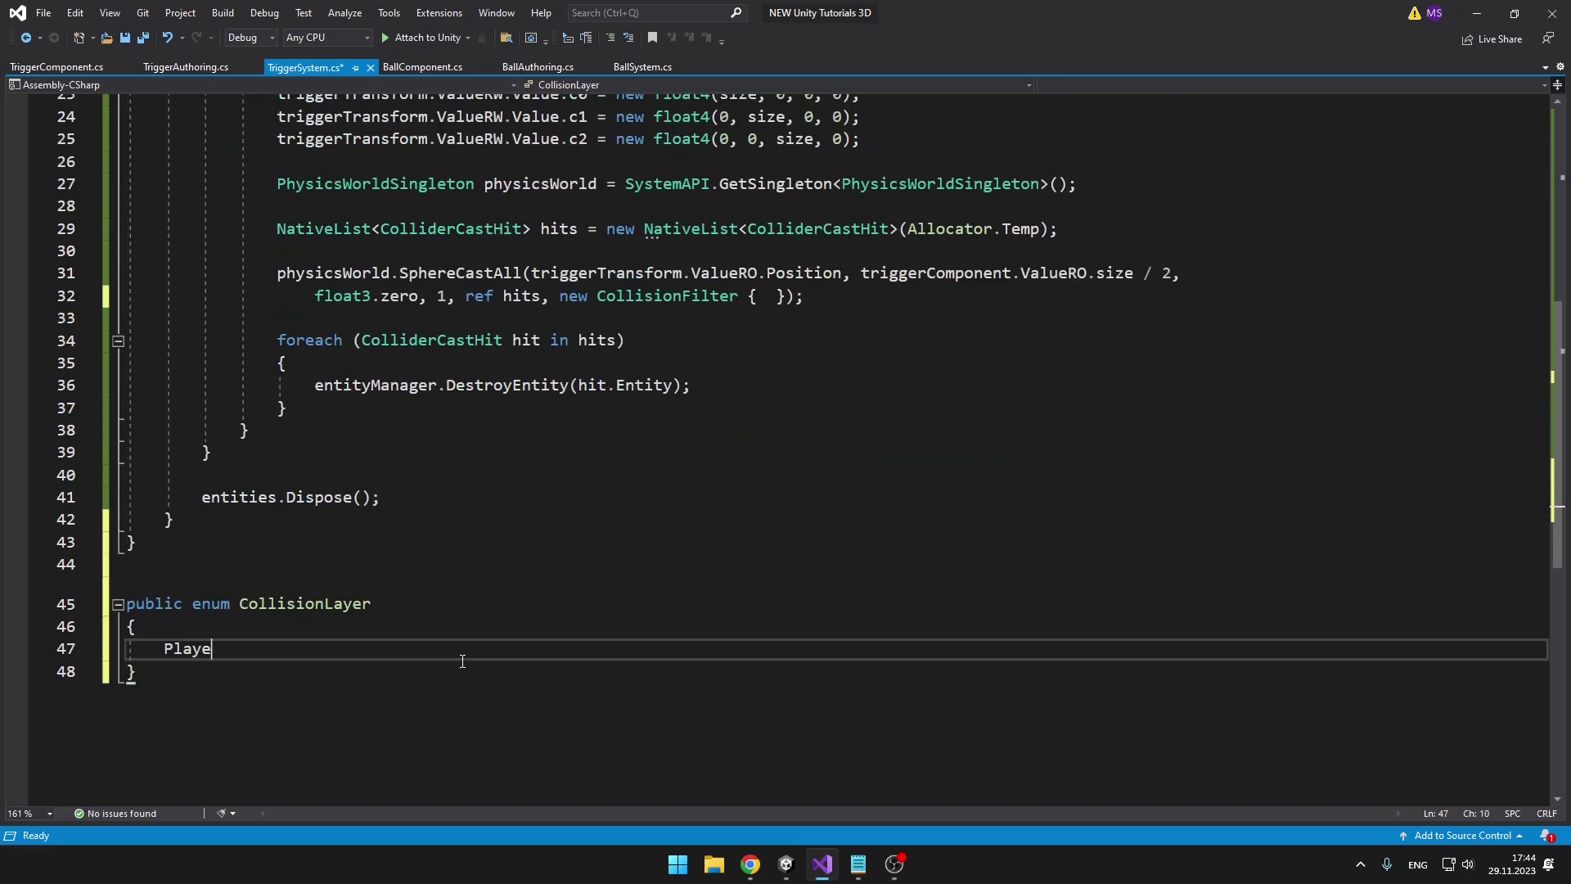
text(r = 1 << 6,)
key(Return)
text(Collectible = 1 << 7)
key(ctrl+s)
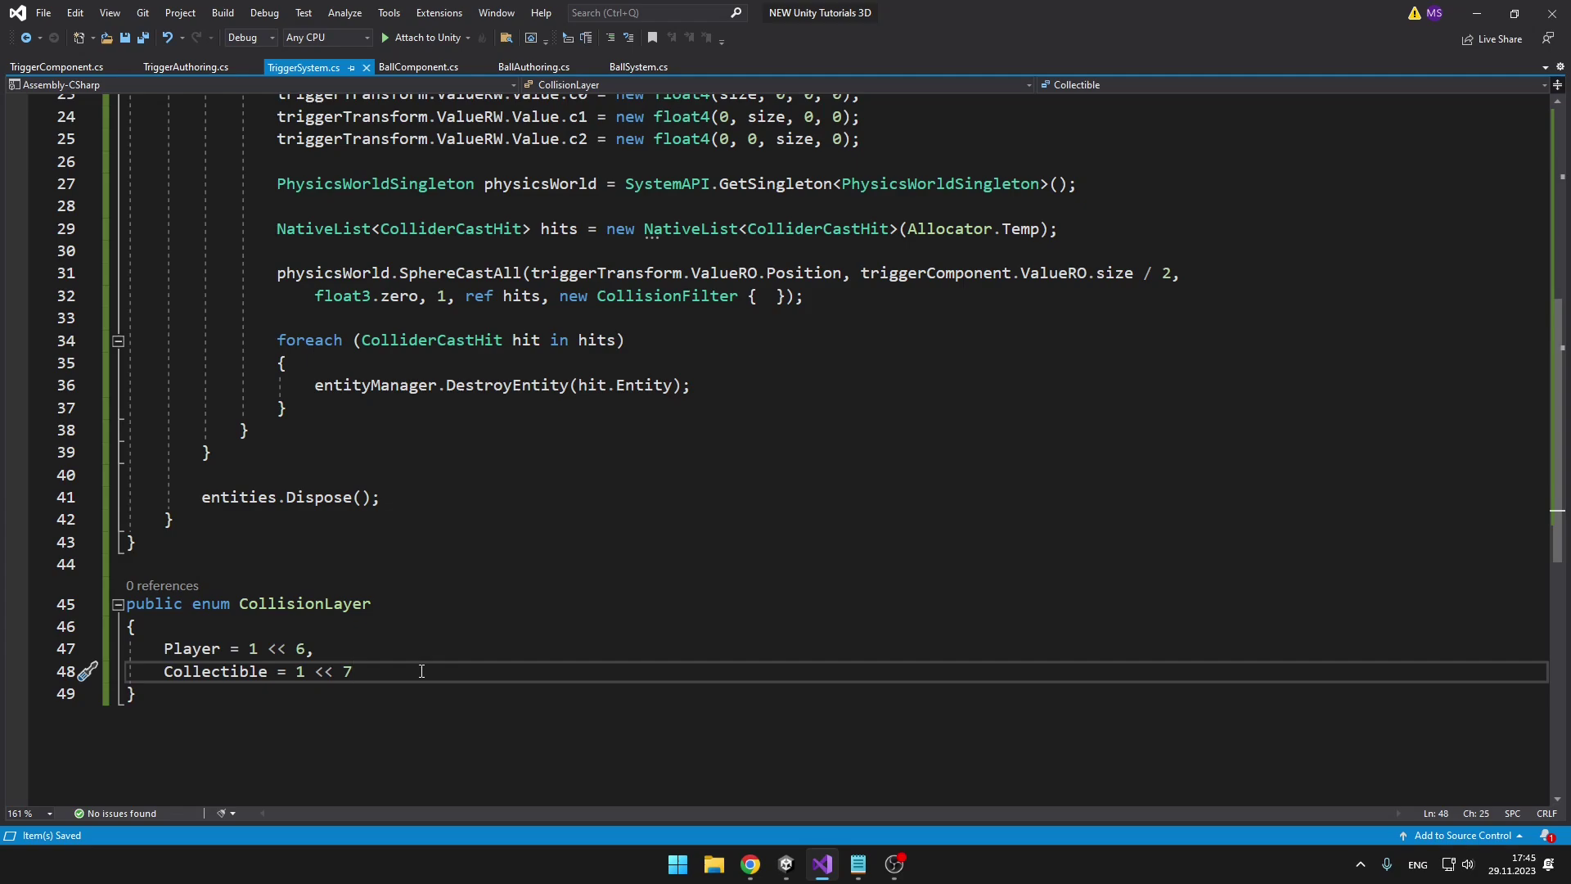
Annotate the Player entry with the comment //0000 0001 -> 0010 0000
drag(315, 649, 265, 649)
click(339, 649)
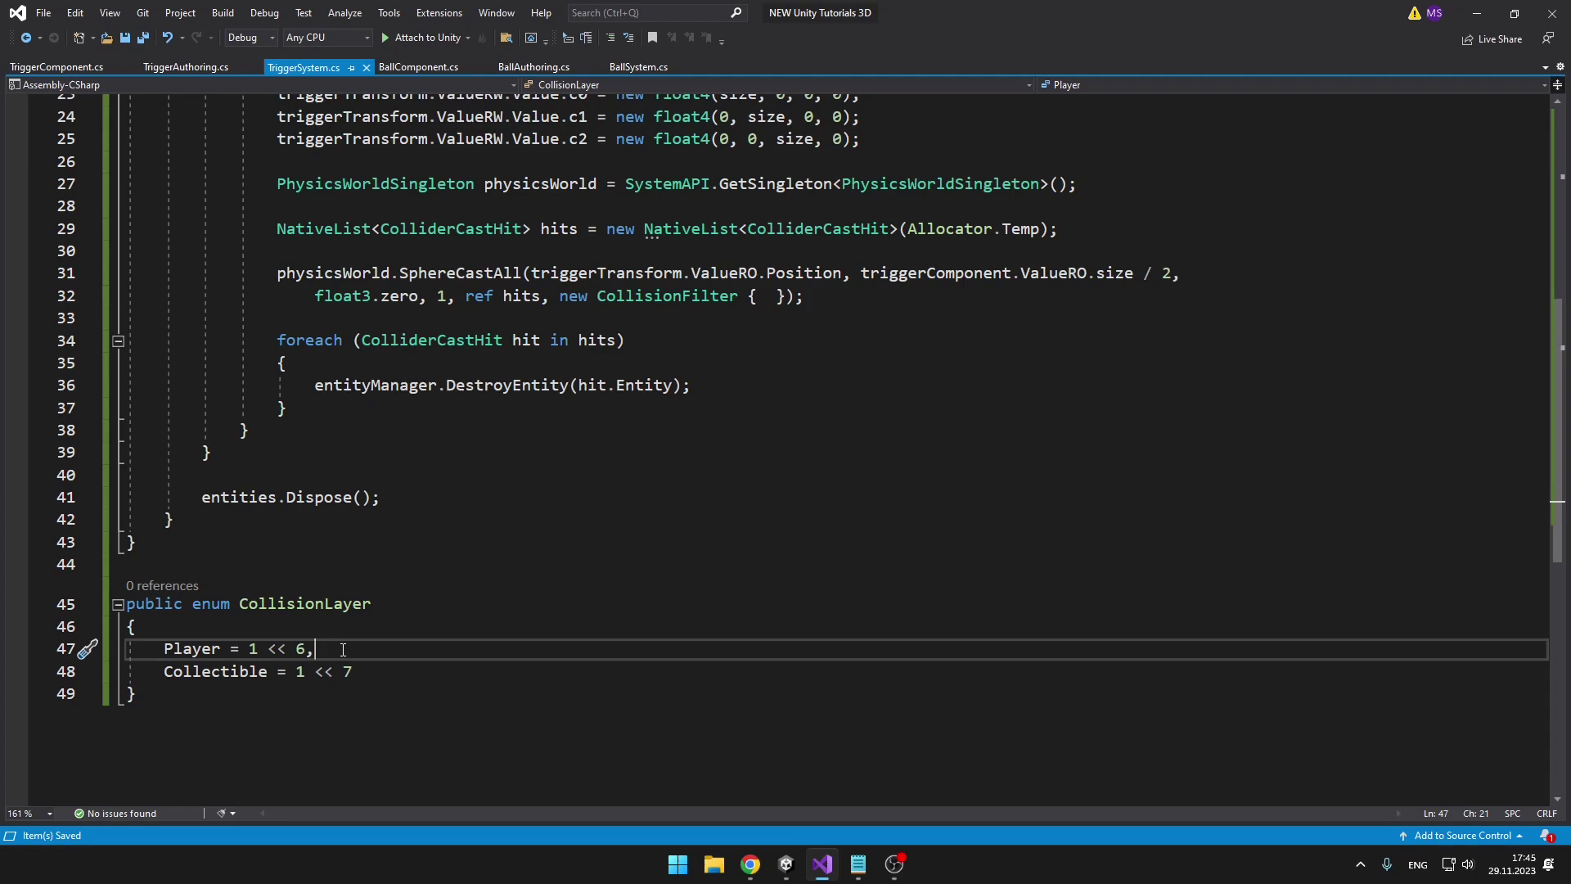
text(//0000 0001 -> 0010 0000)
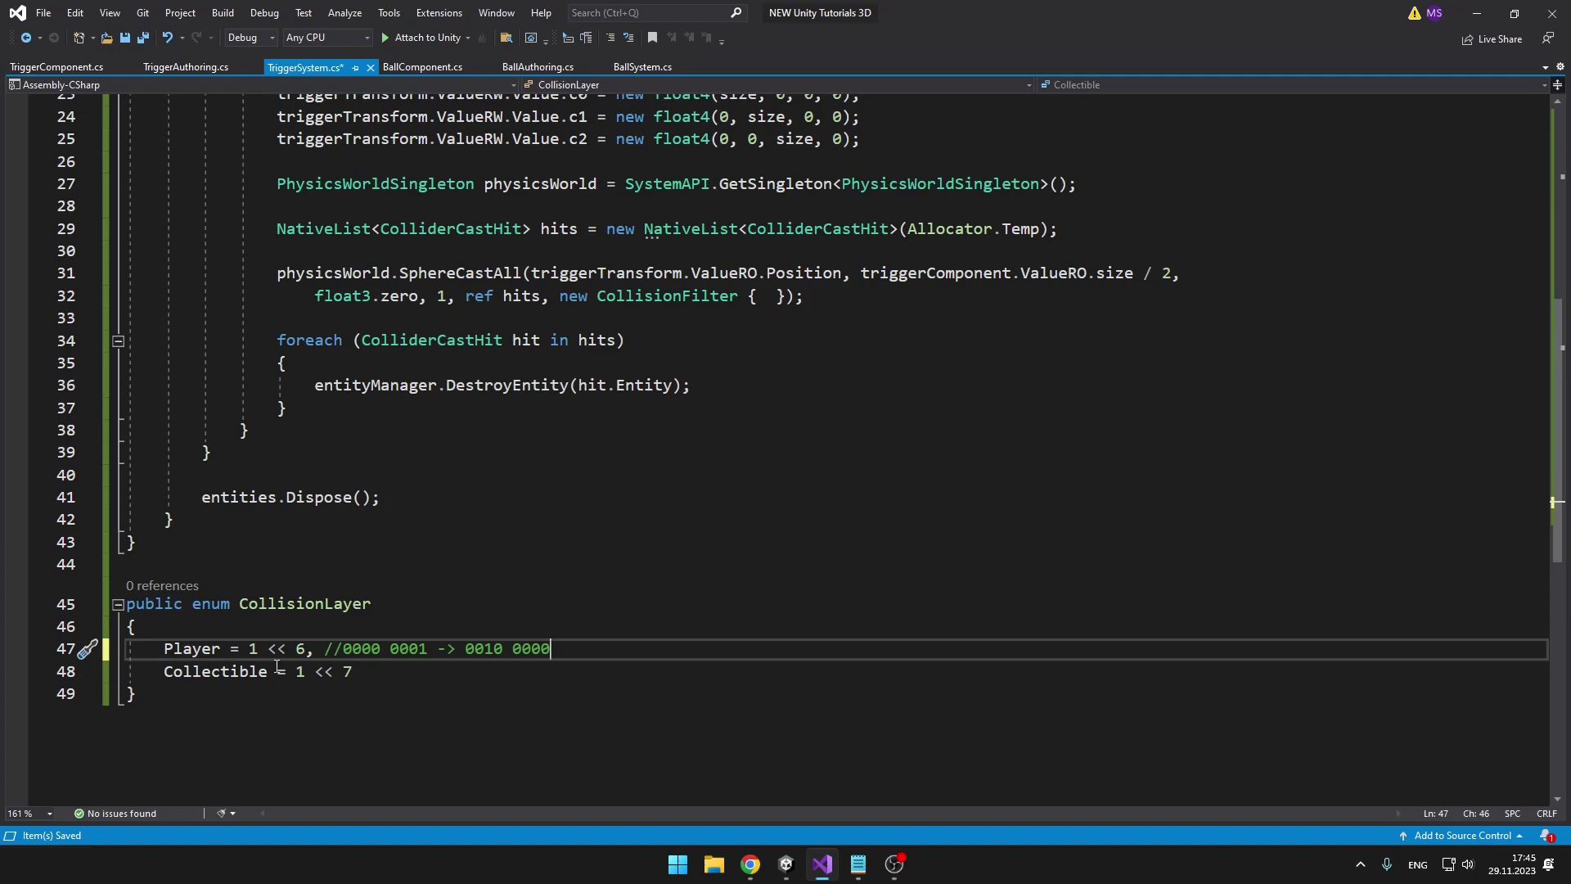
click(423, 650)
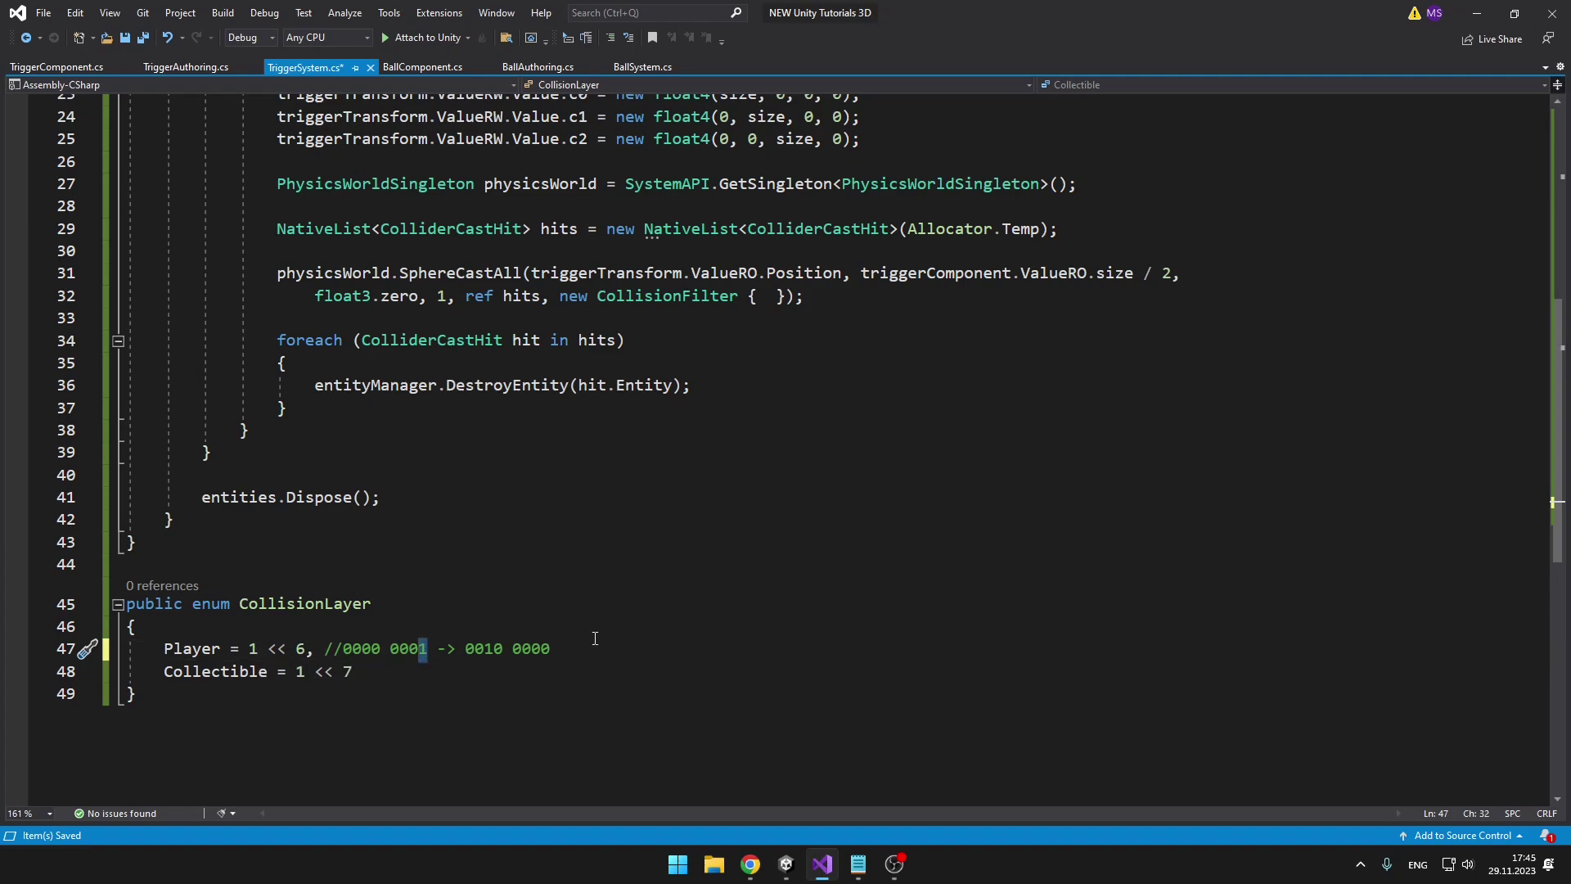
click(571, 649)
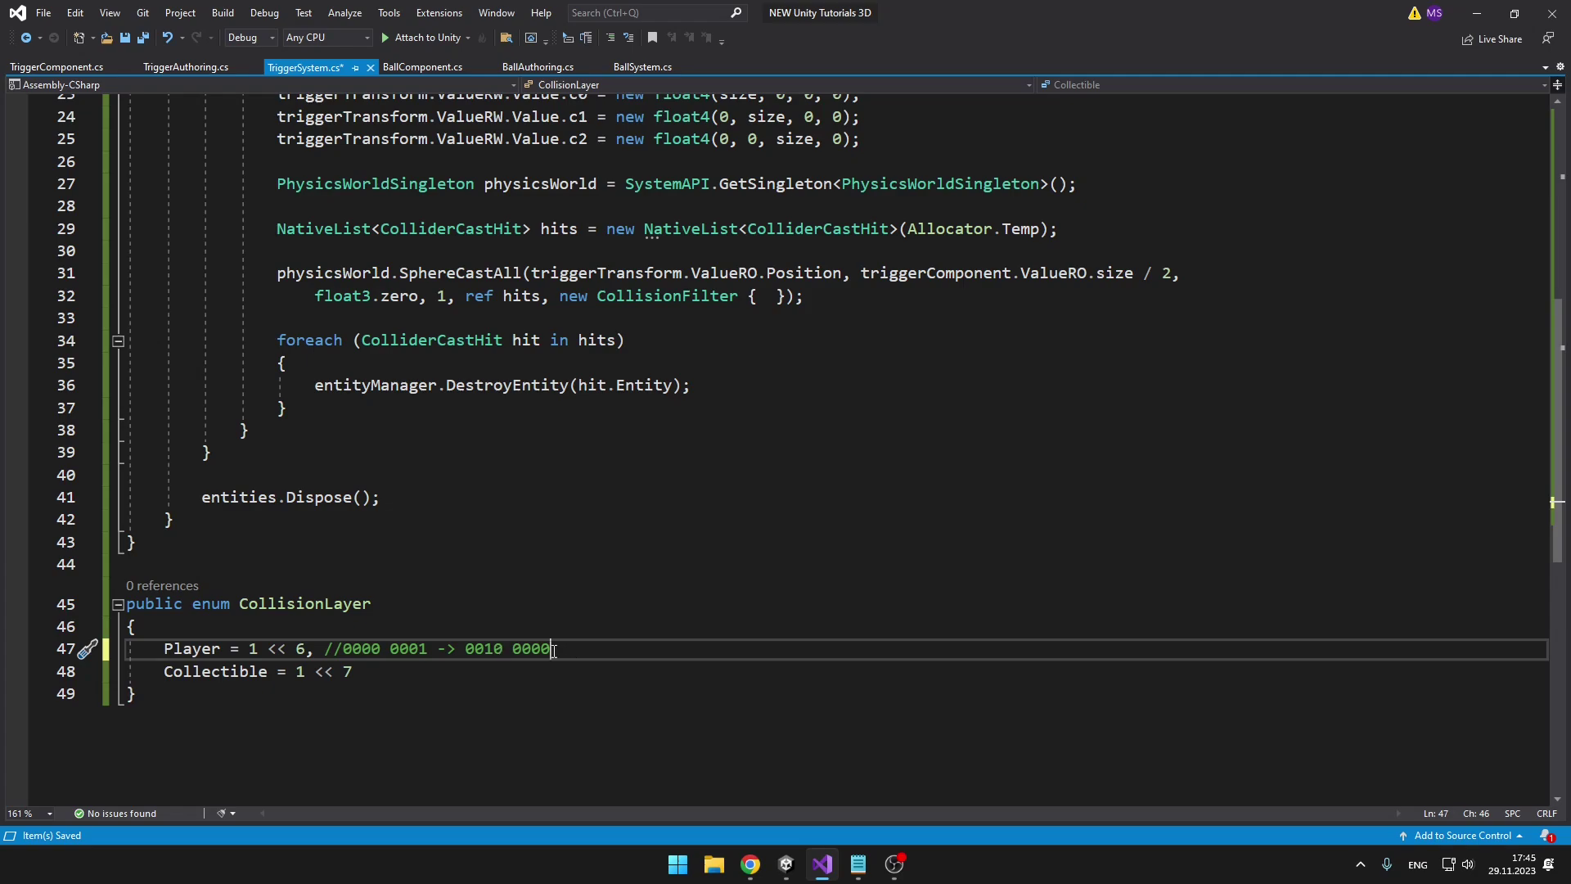
Delete the binary comment from the Player line and save
drag(553, 651, 465, 651)
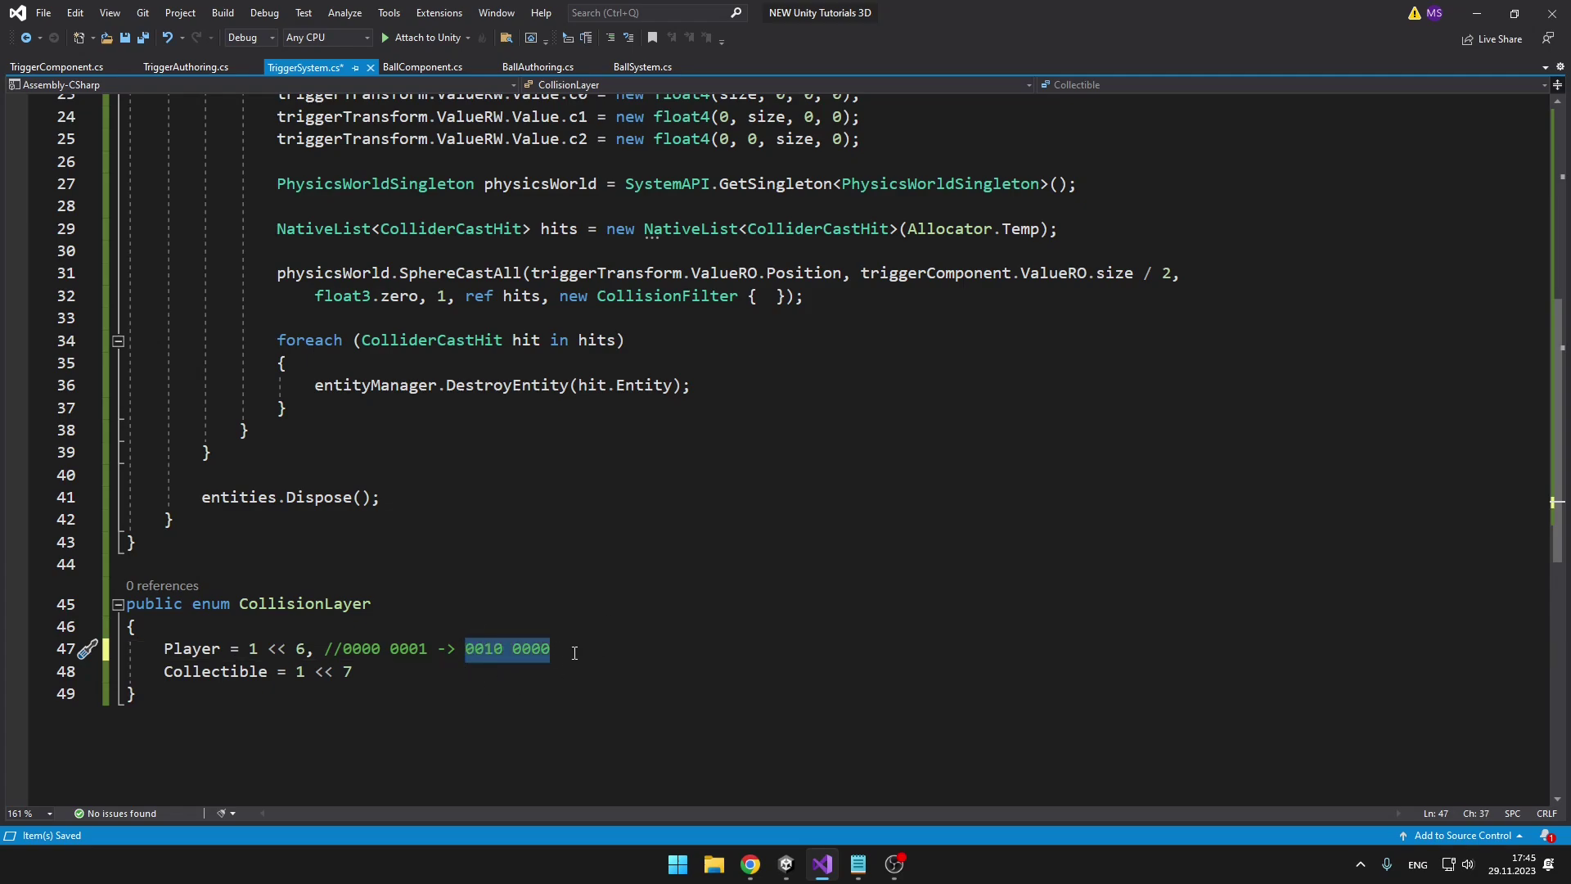
key(ctrl+shift+Left)
key(ctrl+shift+Left)
key(ctrl+shift+Left)
key(ctrl+shift+Left)
key(ctrl+shift+Left)
key(Delete)
key(ctrl+s)
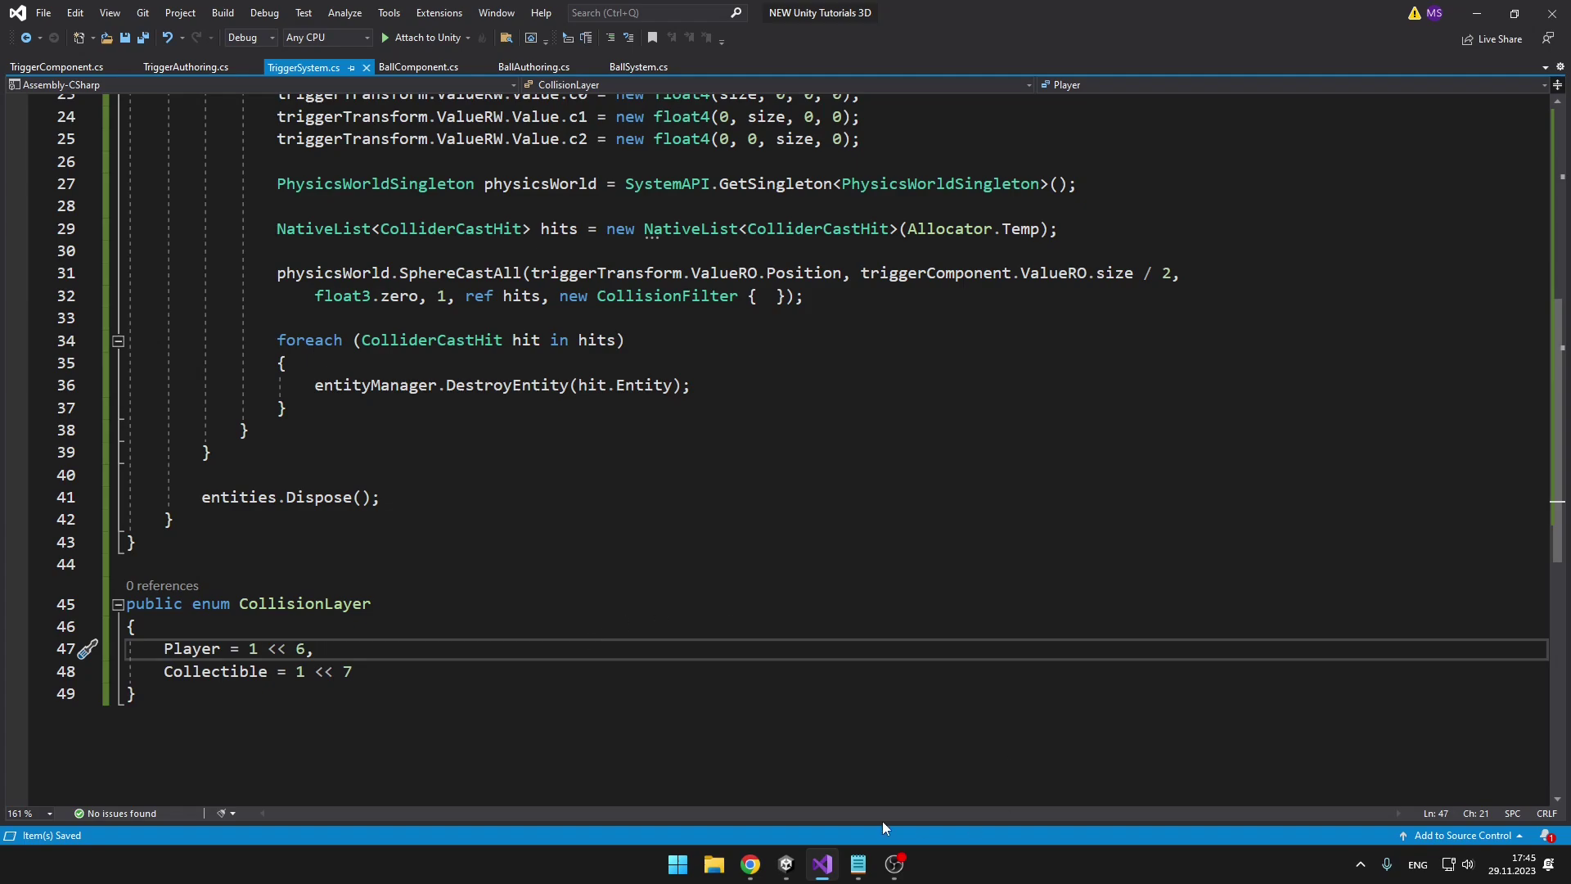
Check the layers available to Sphere (6) in Unity, then return to the Collectible entry
click(785, 864)
click(1514, 109)
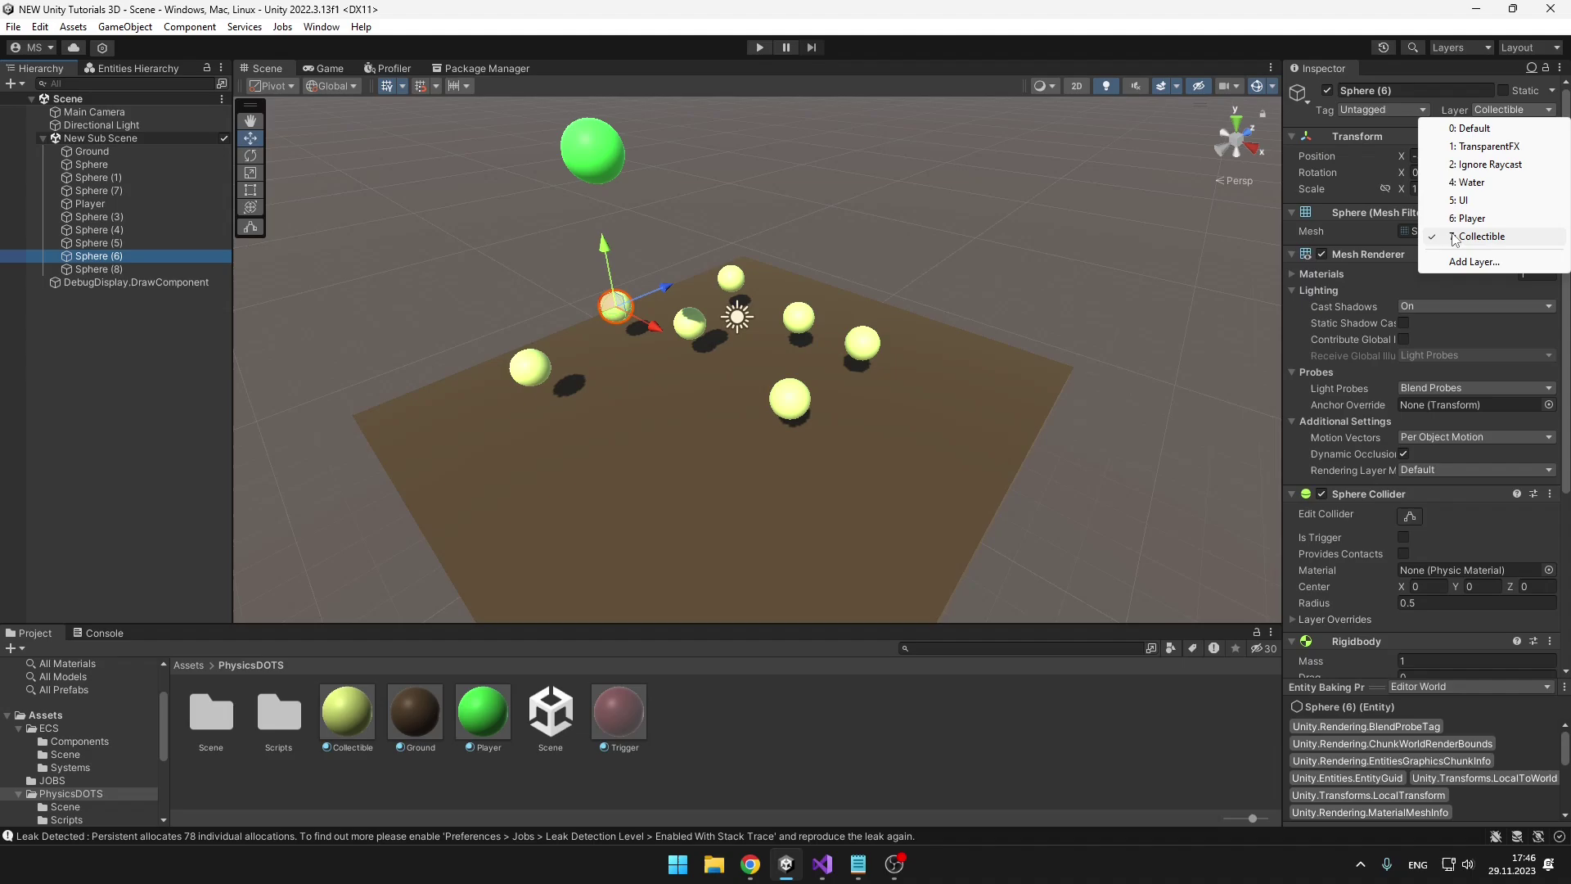
click(834, 856)
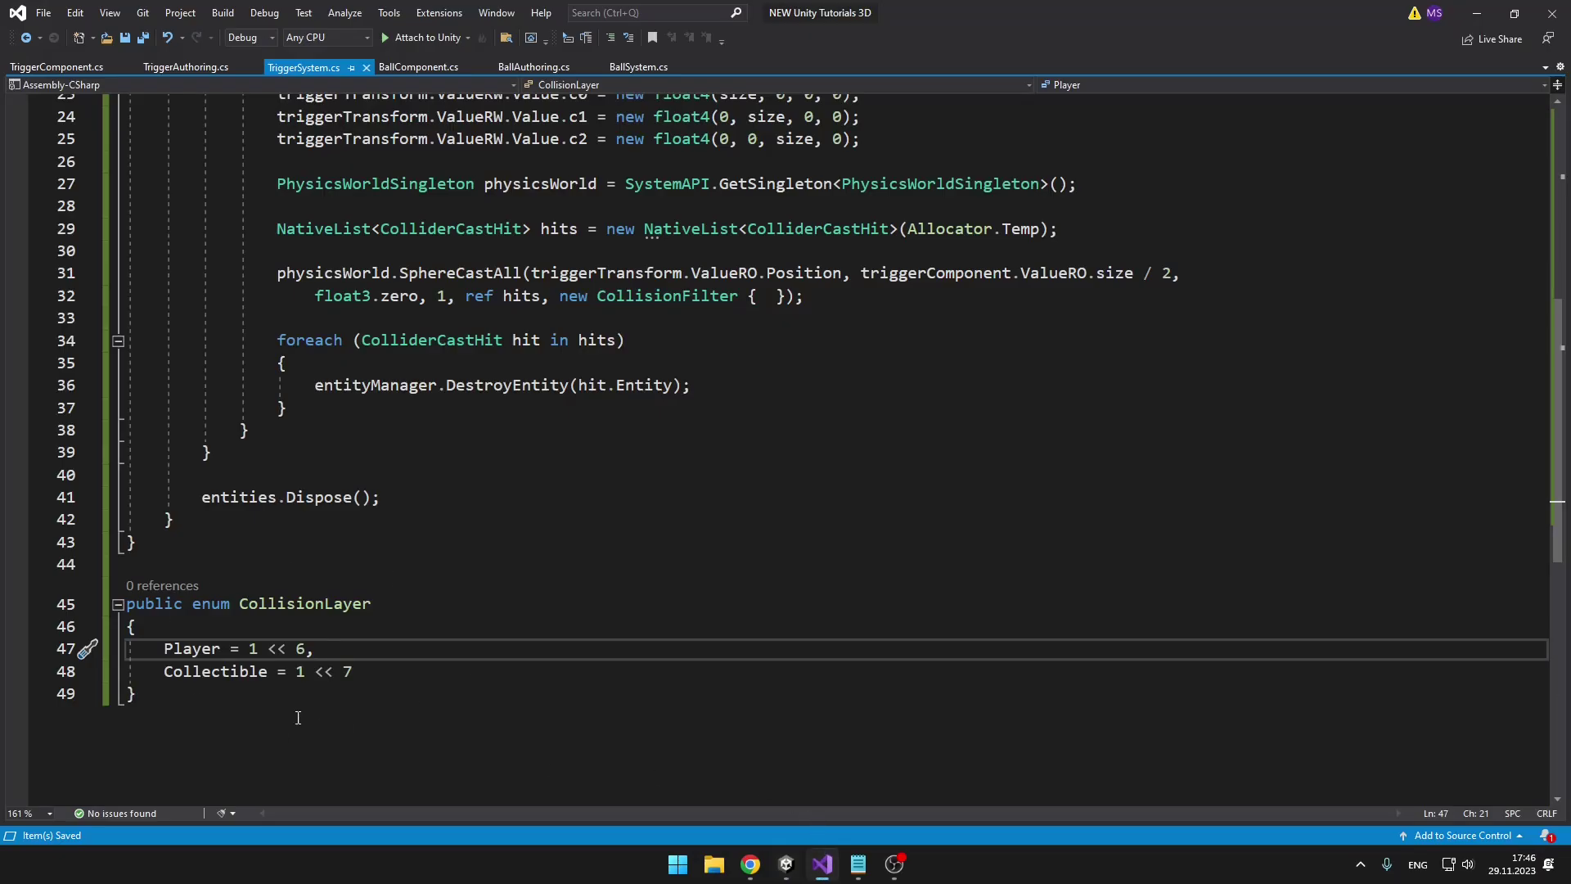
click(382, 669)
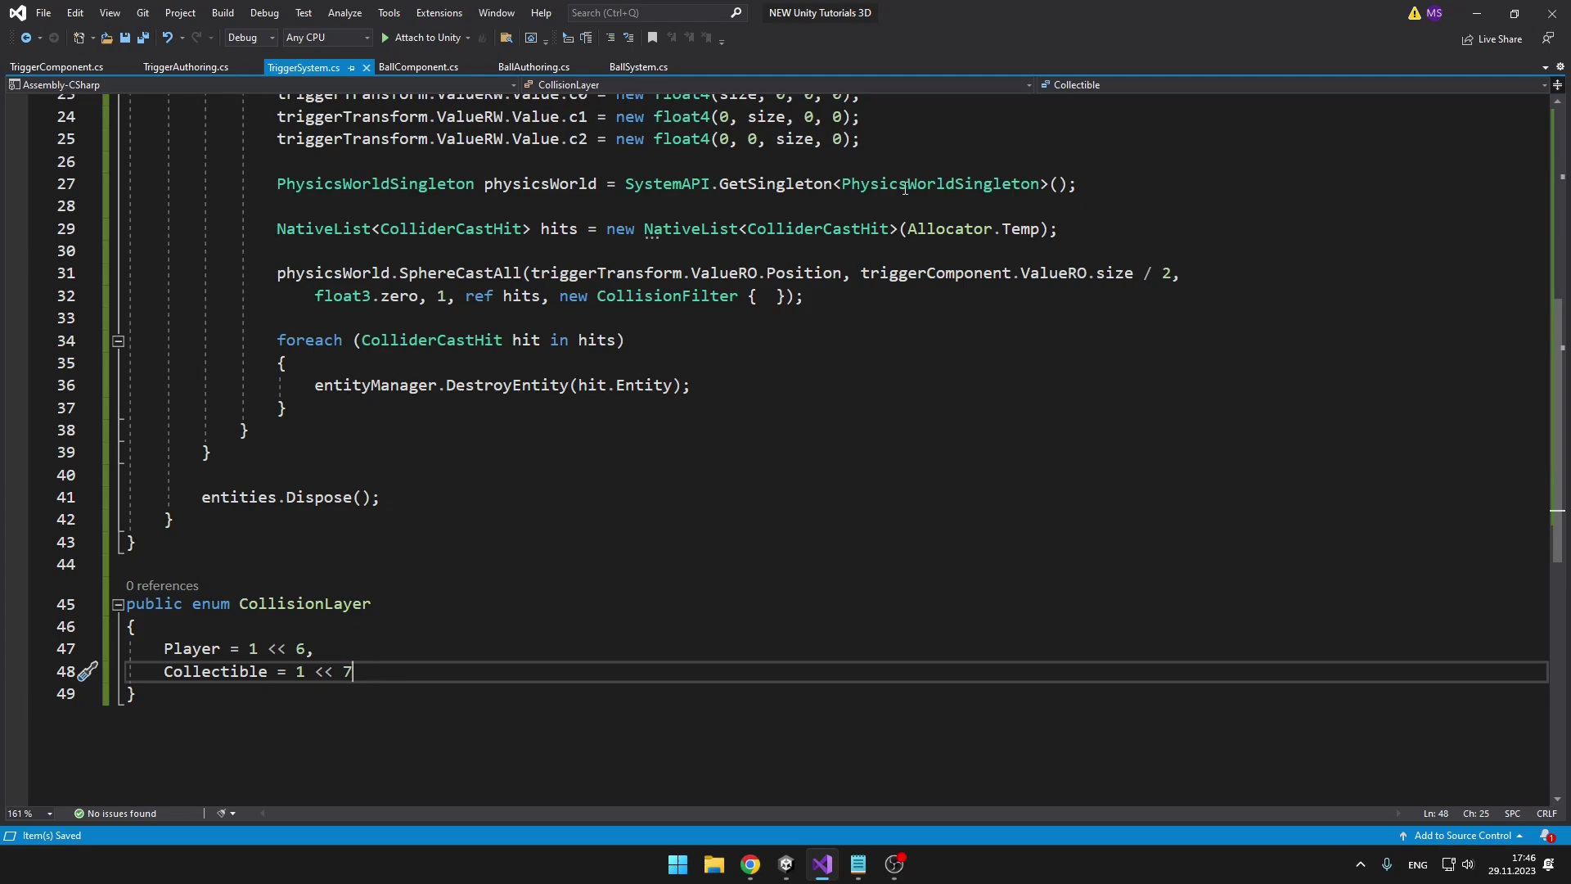
Fill the CollisionFilter with BelongsTo Player and CollidesWith = (uint)CollisionLayer.Collectible
click(765, 298)
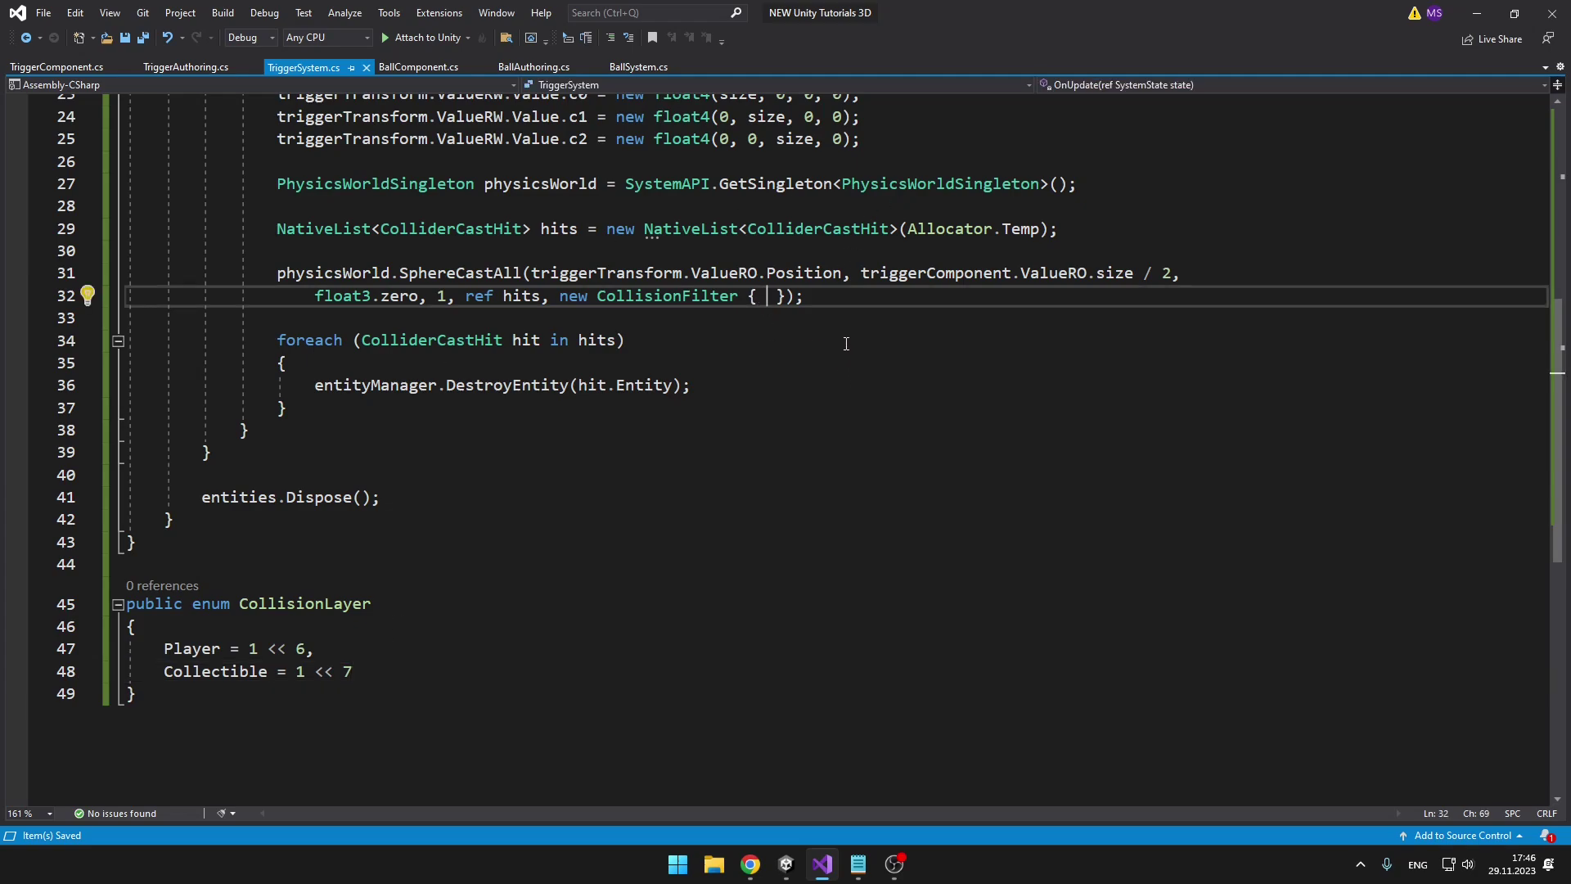
text(bve)
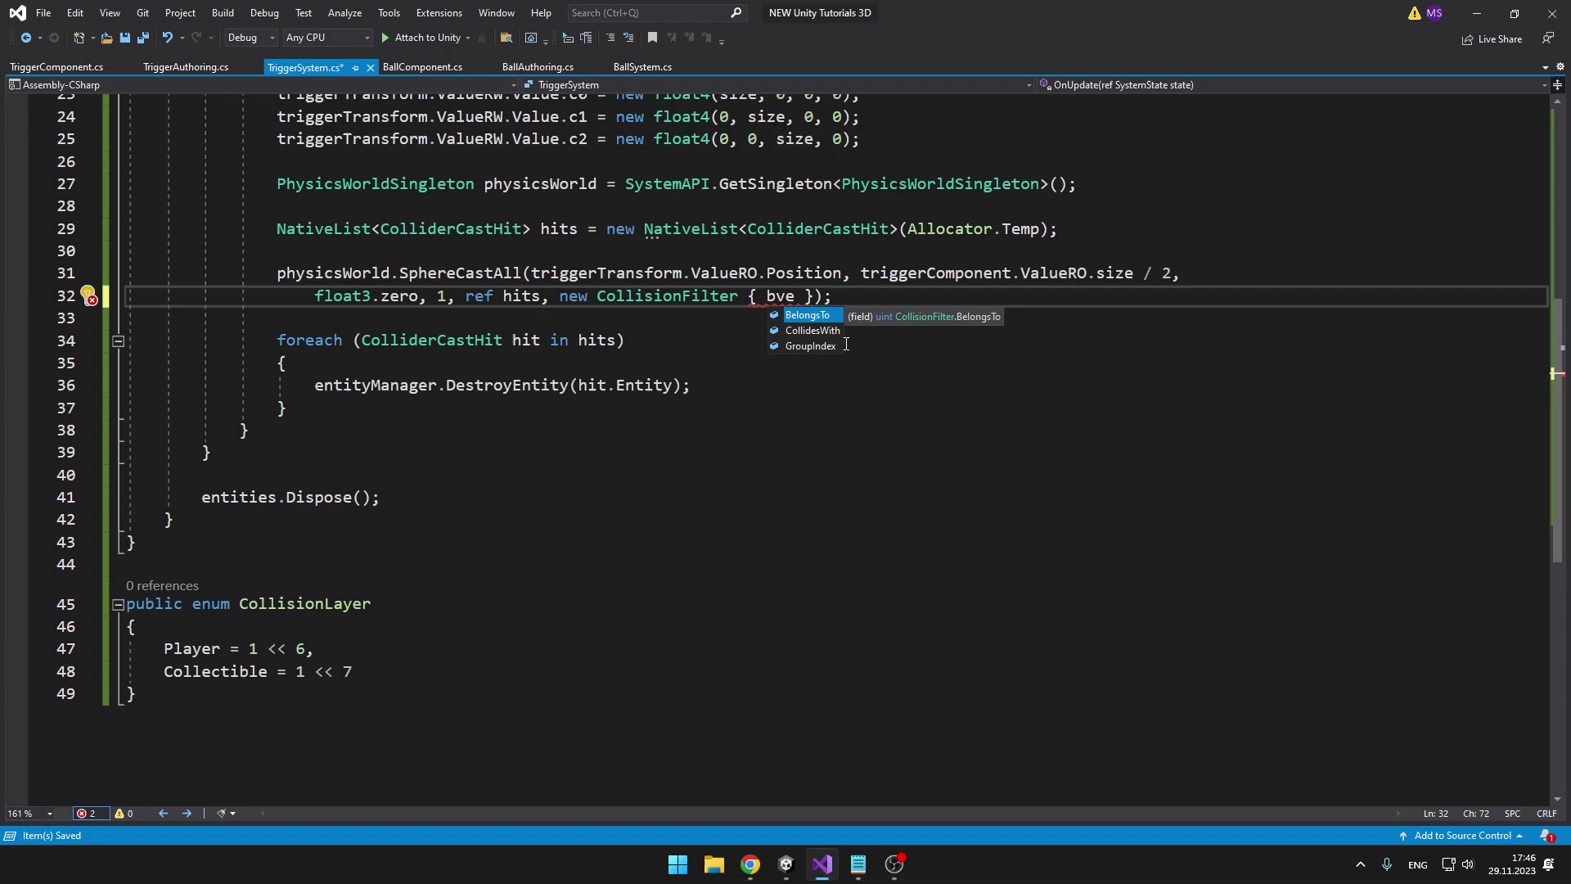
key(Tab)
text(= (uint)Colli)
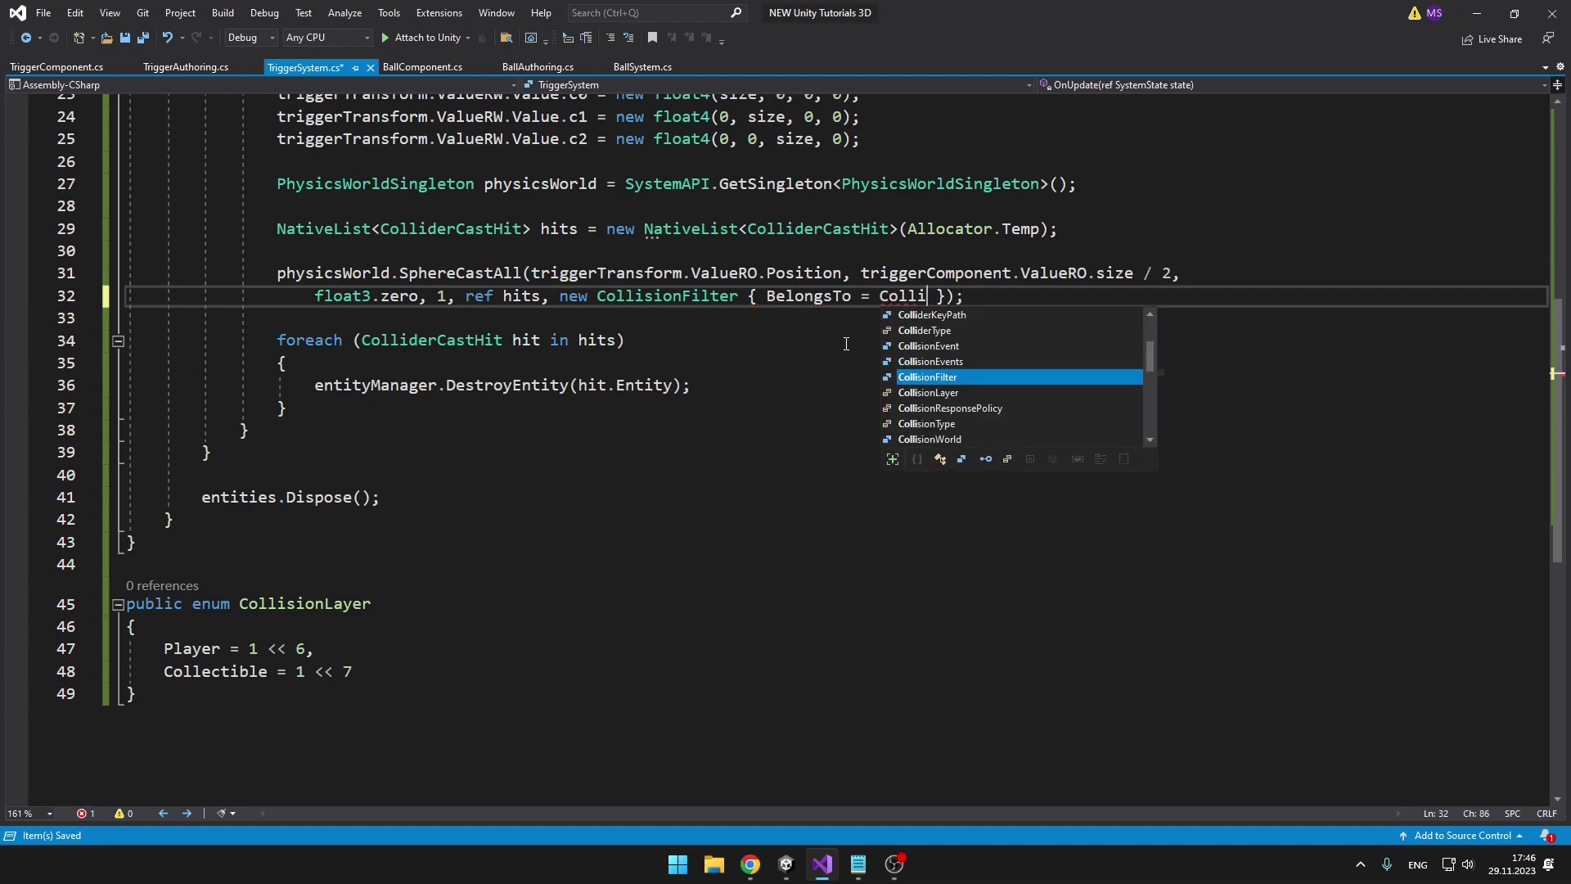
text(sionLayer.Player, CollidesWith = (uint)CollisionLayer.Collectible)
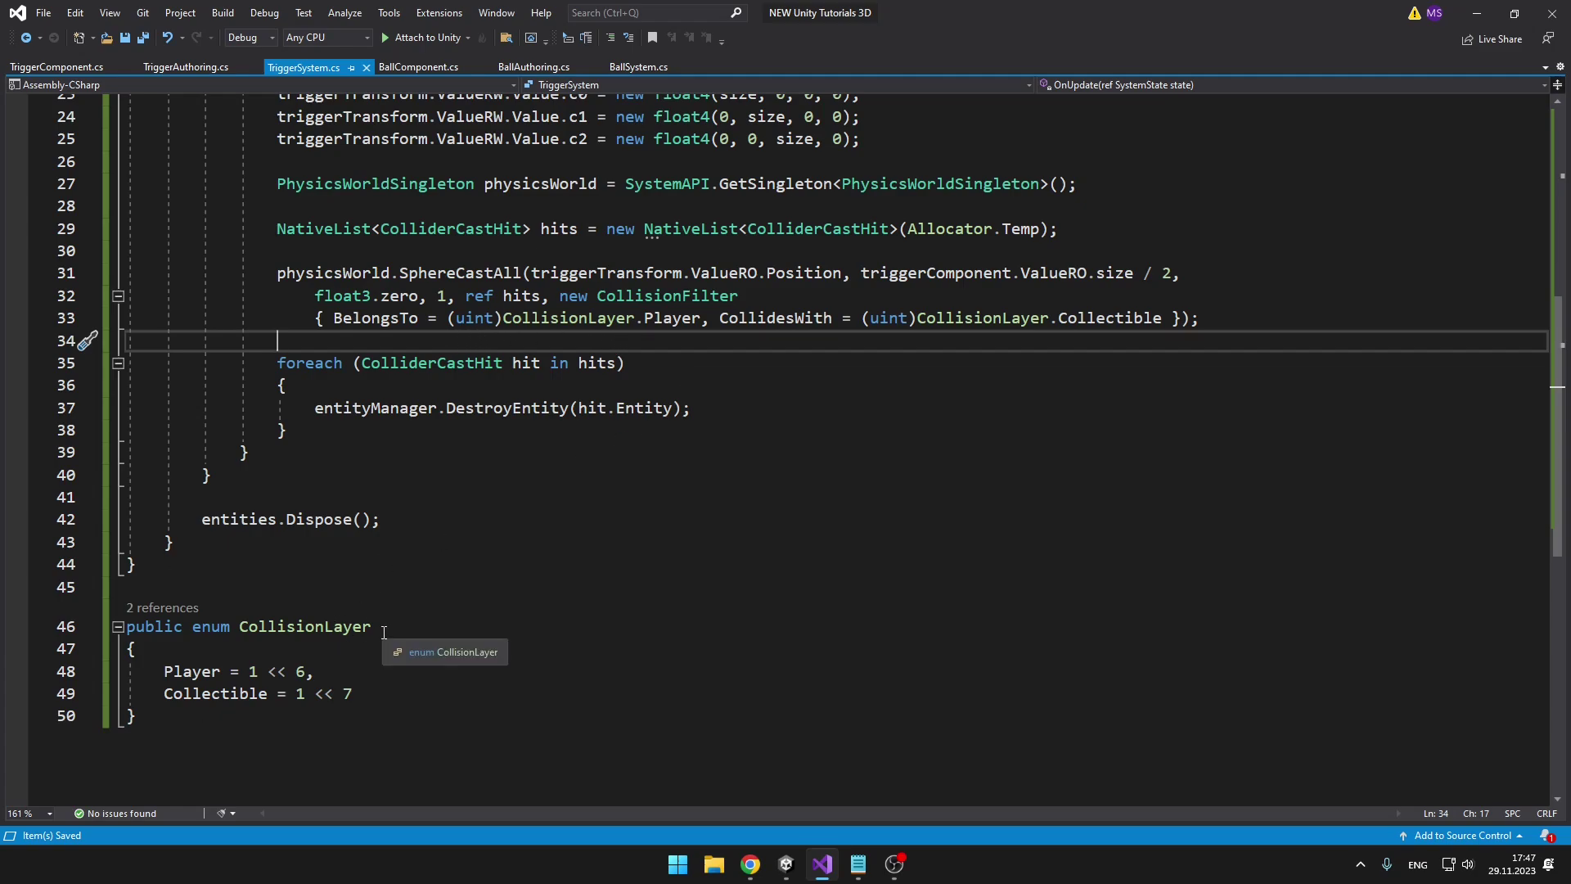
Replace the BelongsTo value with 10, save the script and return to Unity
drag(447, 319, 710, 319)
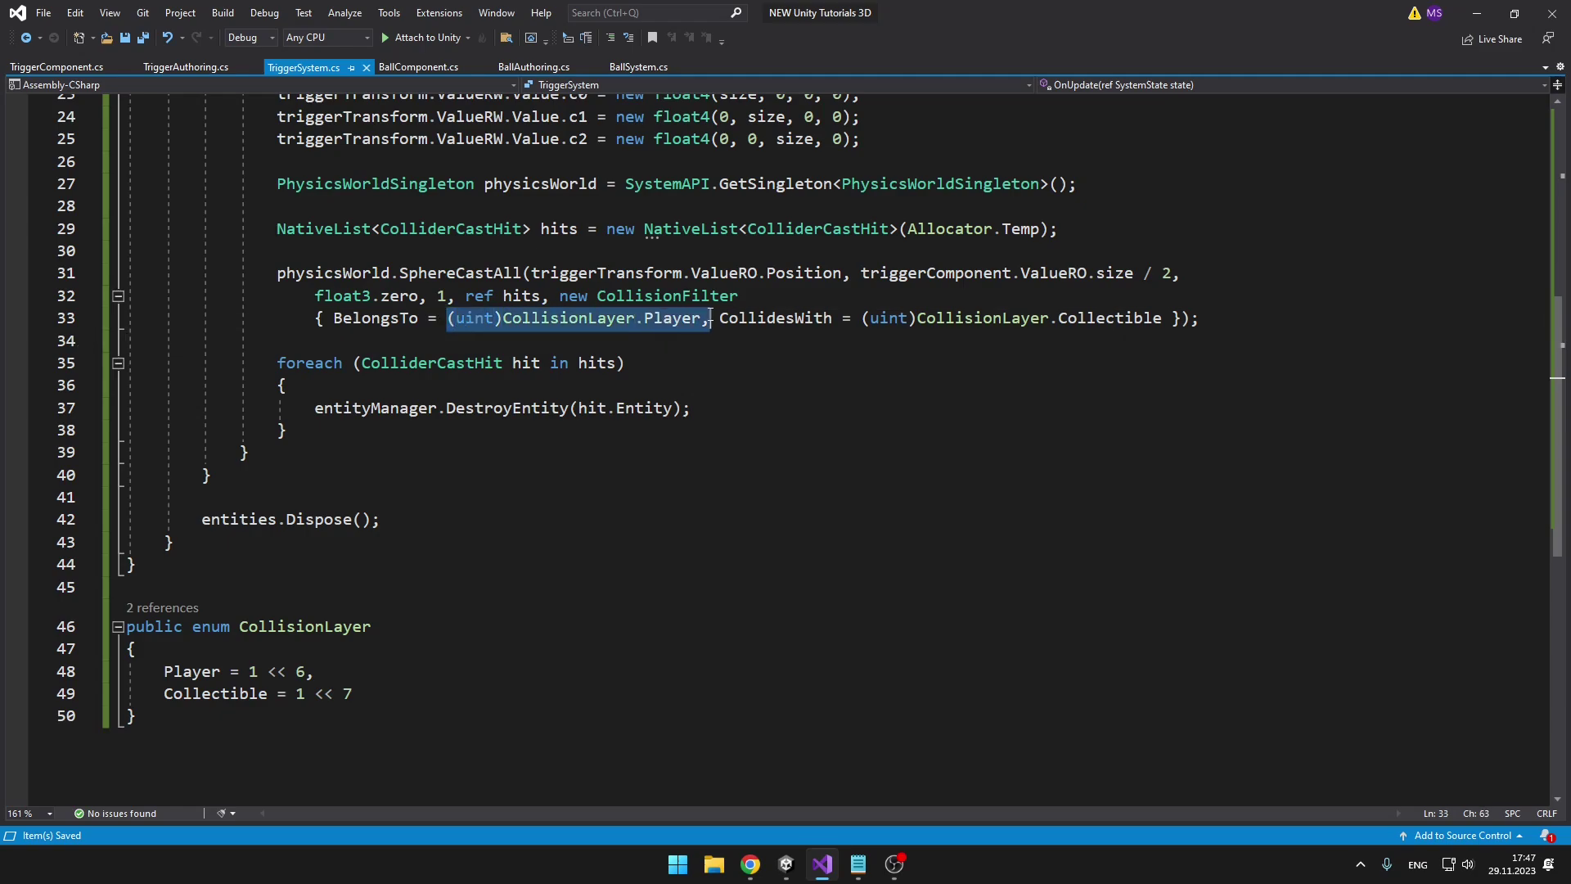
text(10)
key(ctrl+s)
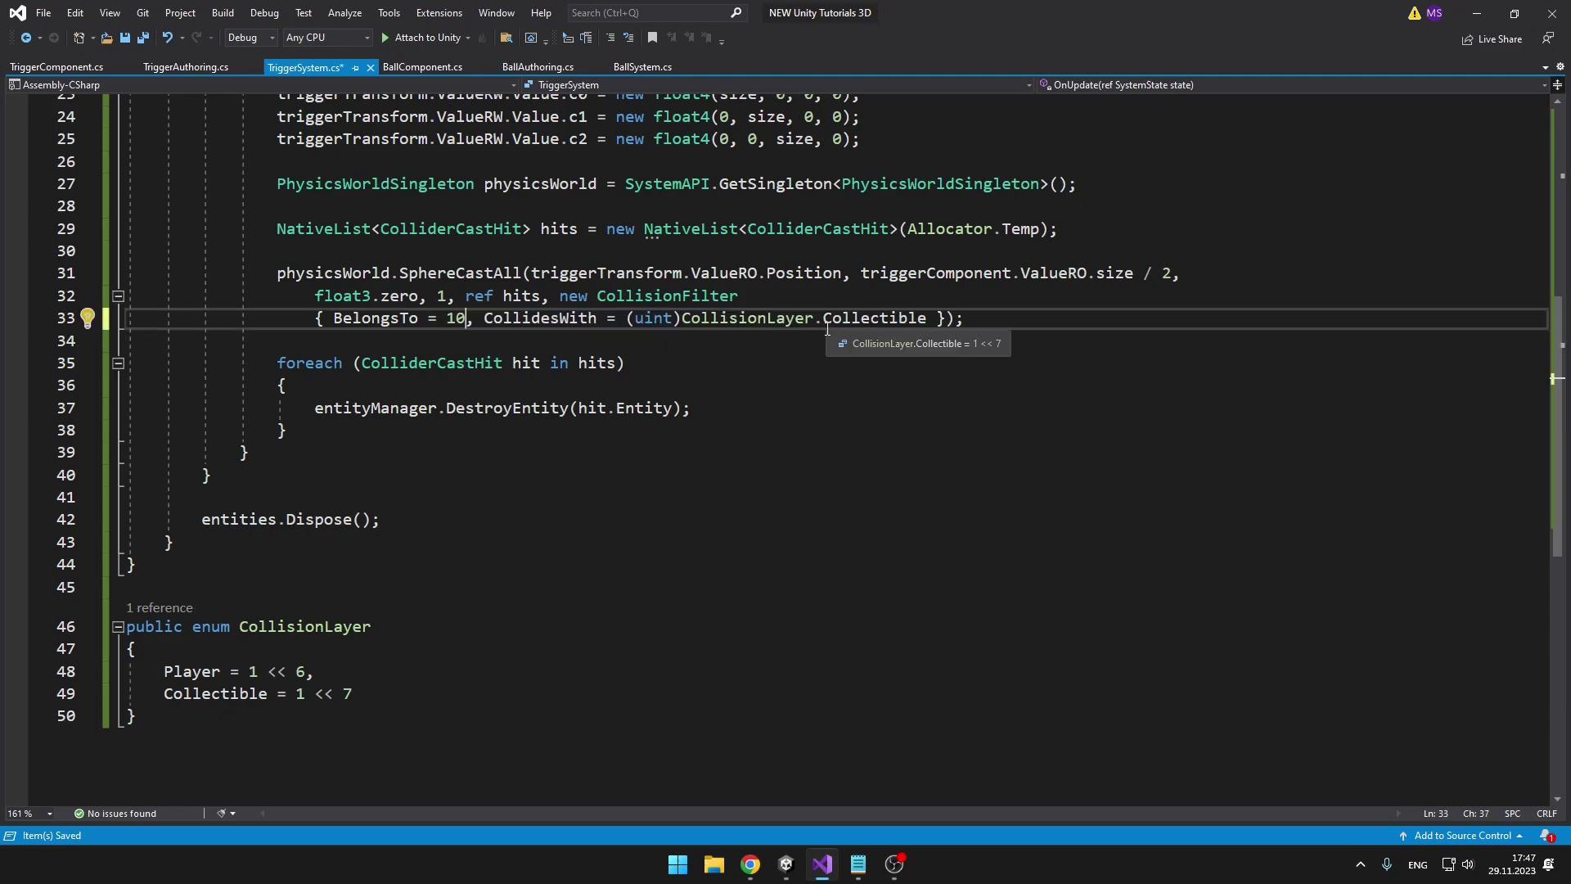
key(alt+Tab)
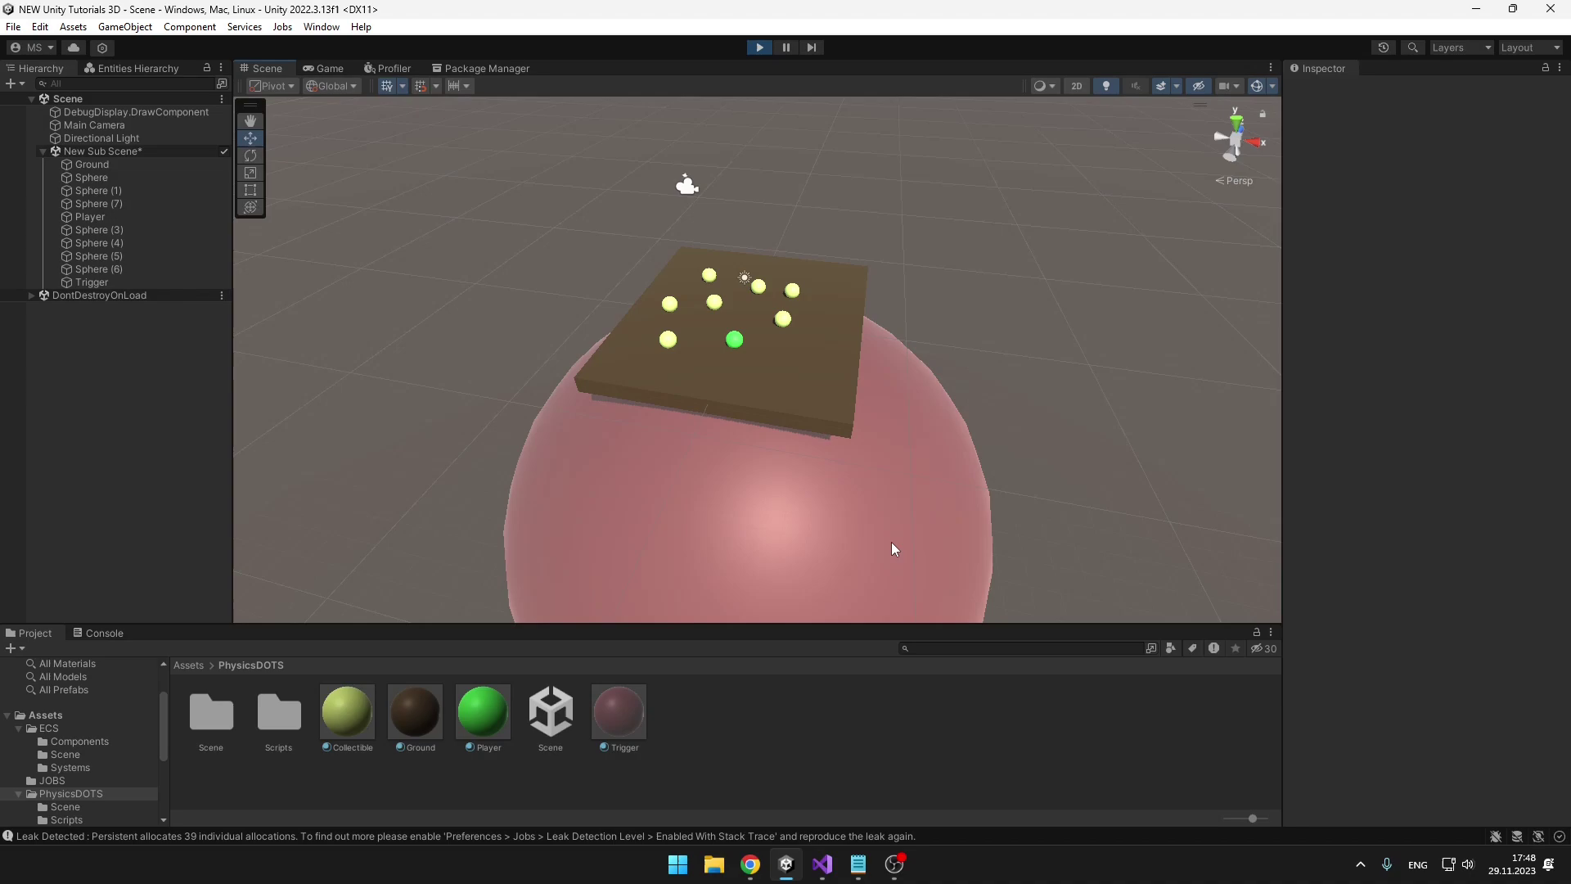
In the Game view, roll the player ball up the plane and to the right
click(781, 317)
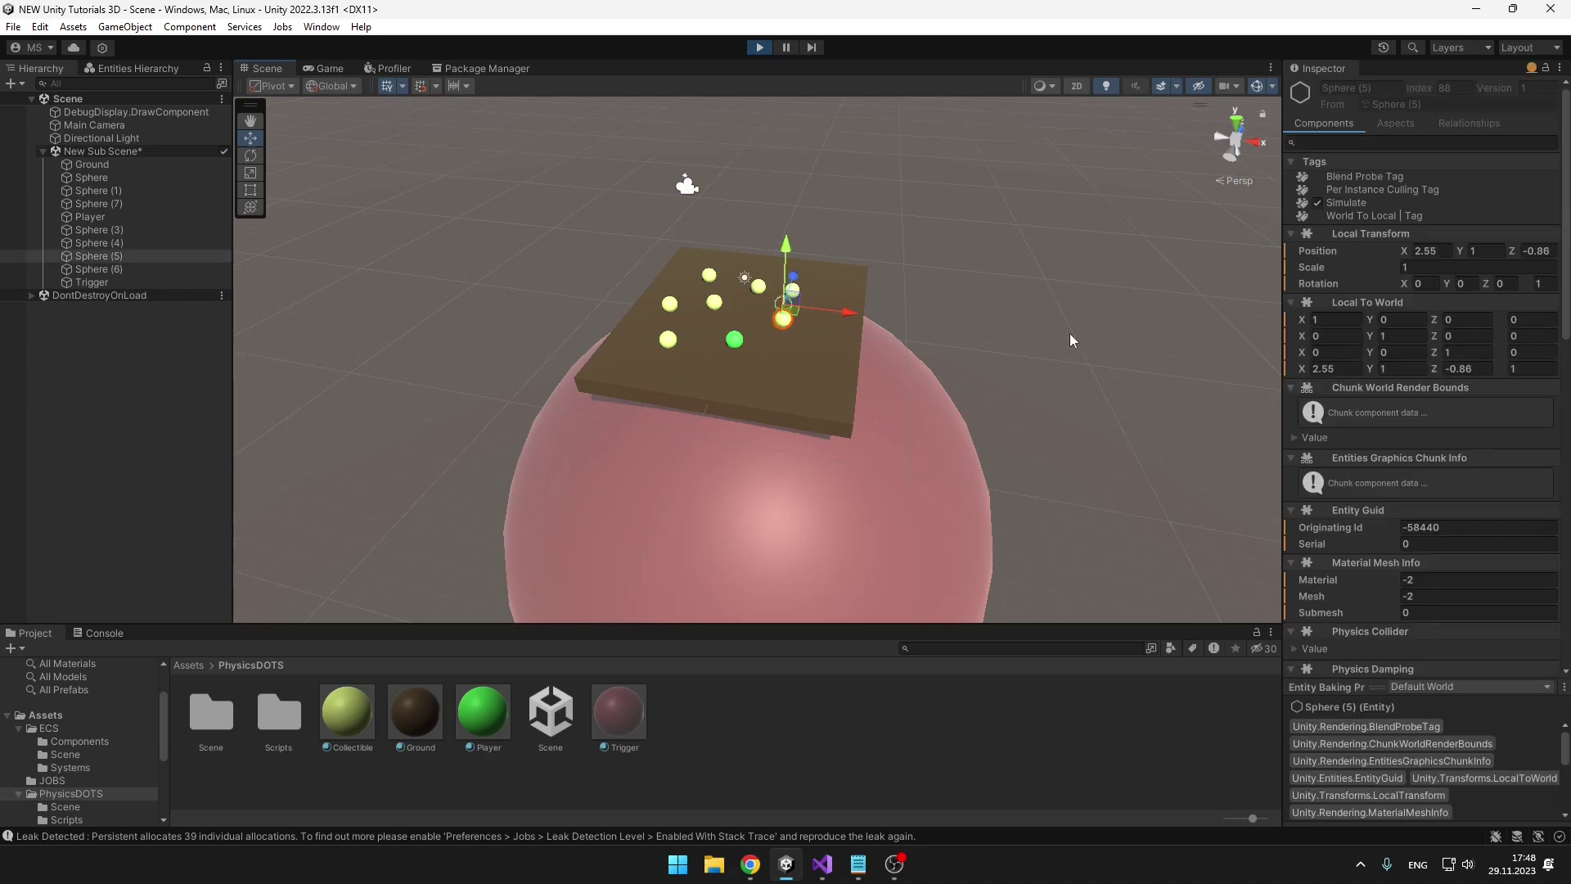
click(328, 68)
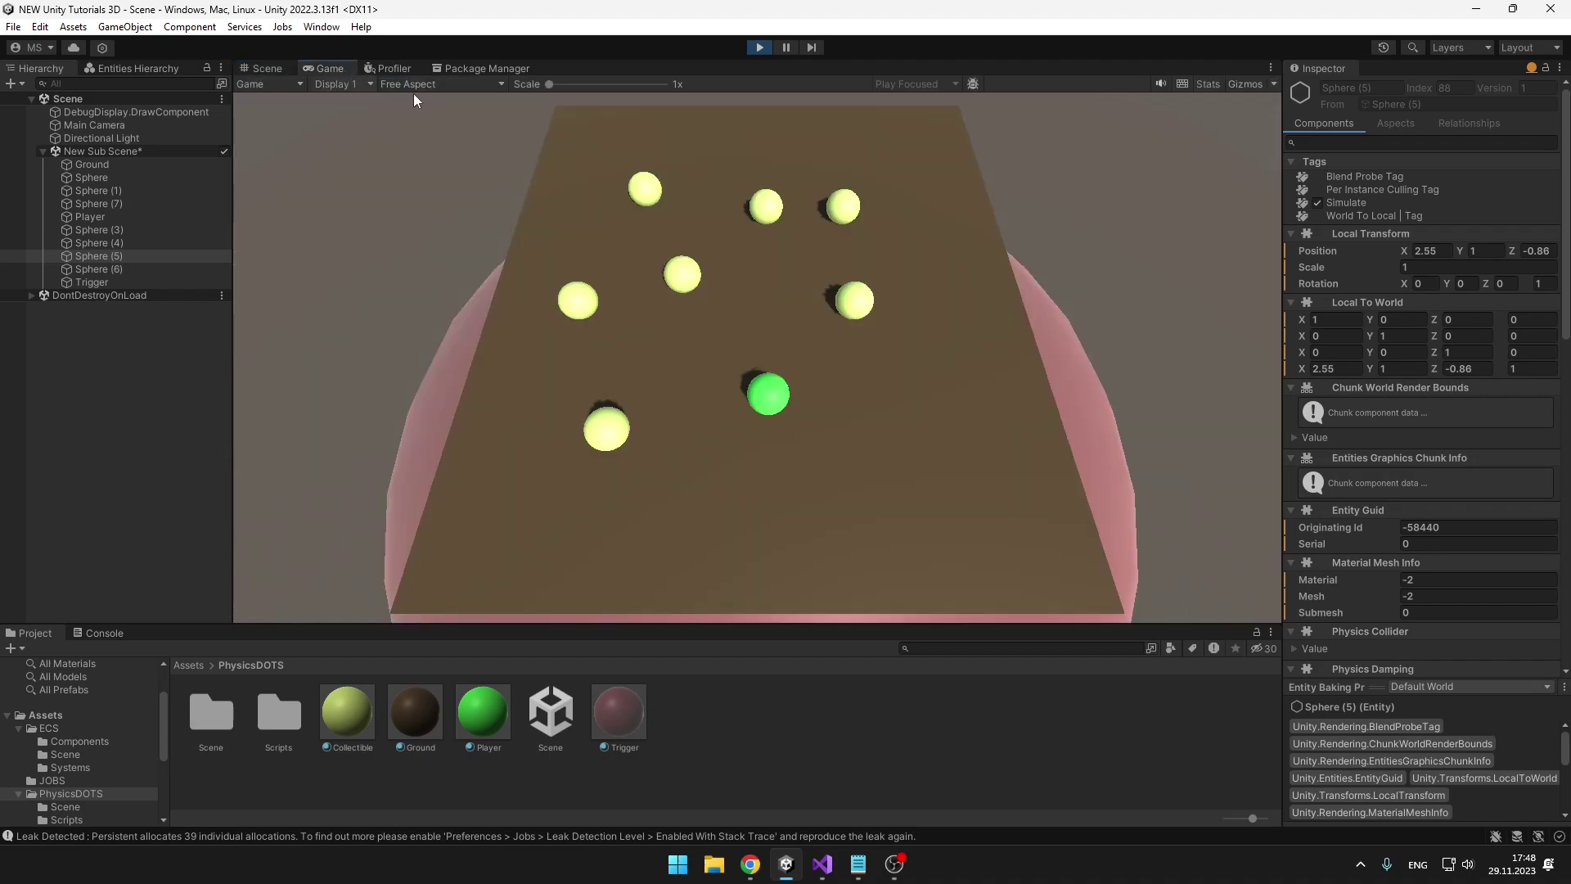
key(w)
key(d)
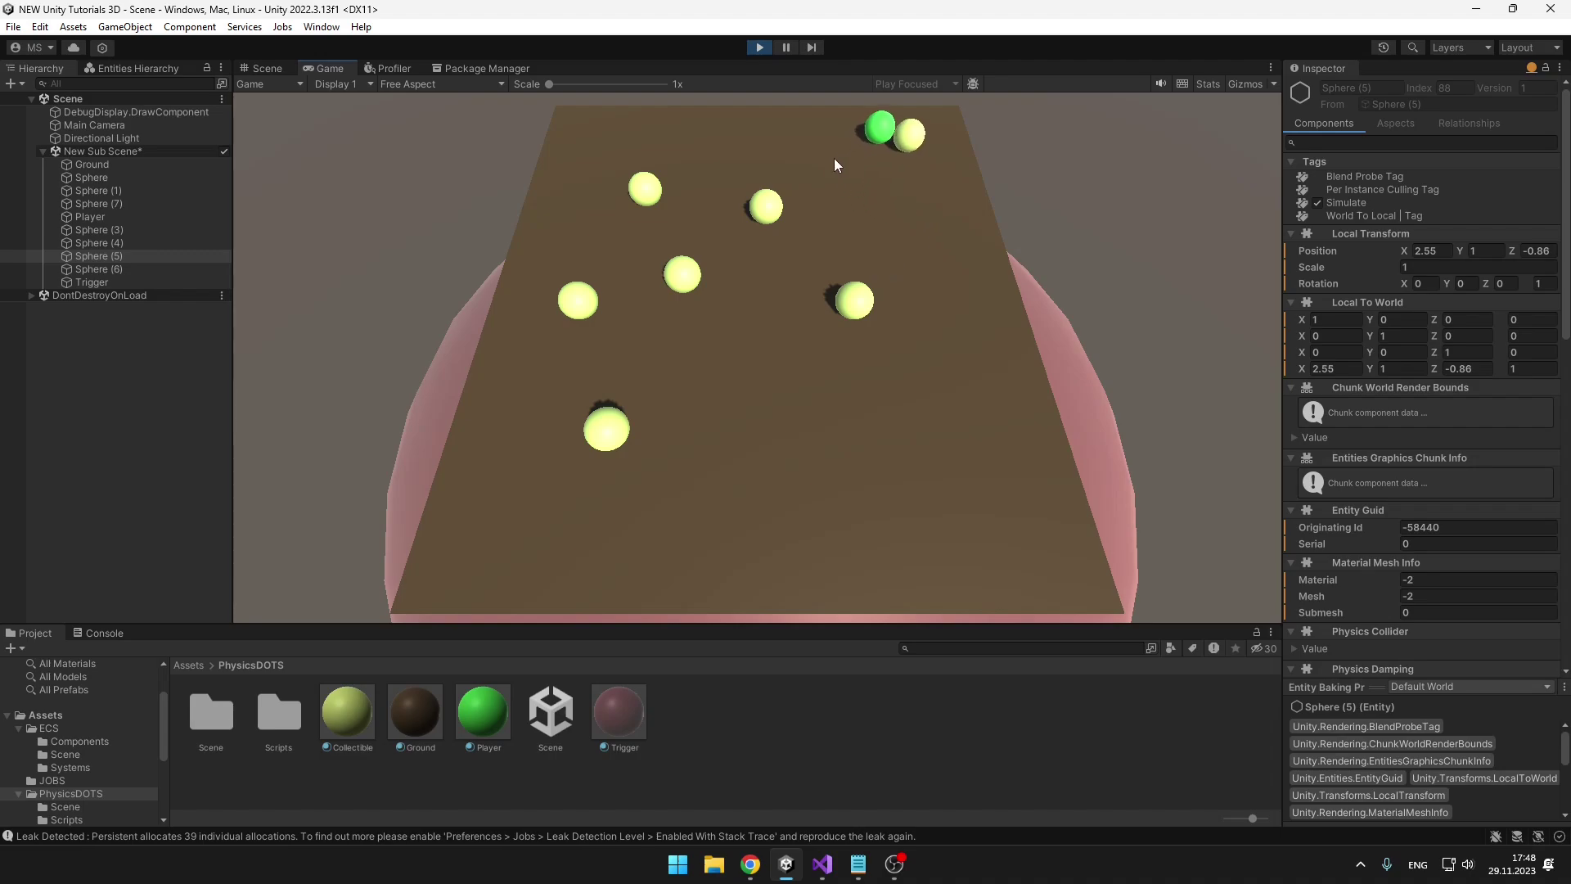
In the Scene view, select the Trigger sphere and raise it toward the plane
click(270, 67)
right_drag(947, 308, 975, 326)
click(778, 375)
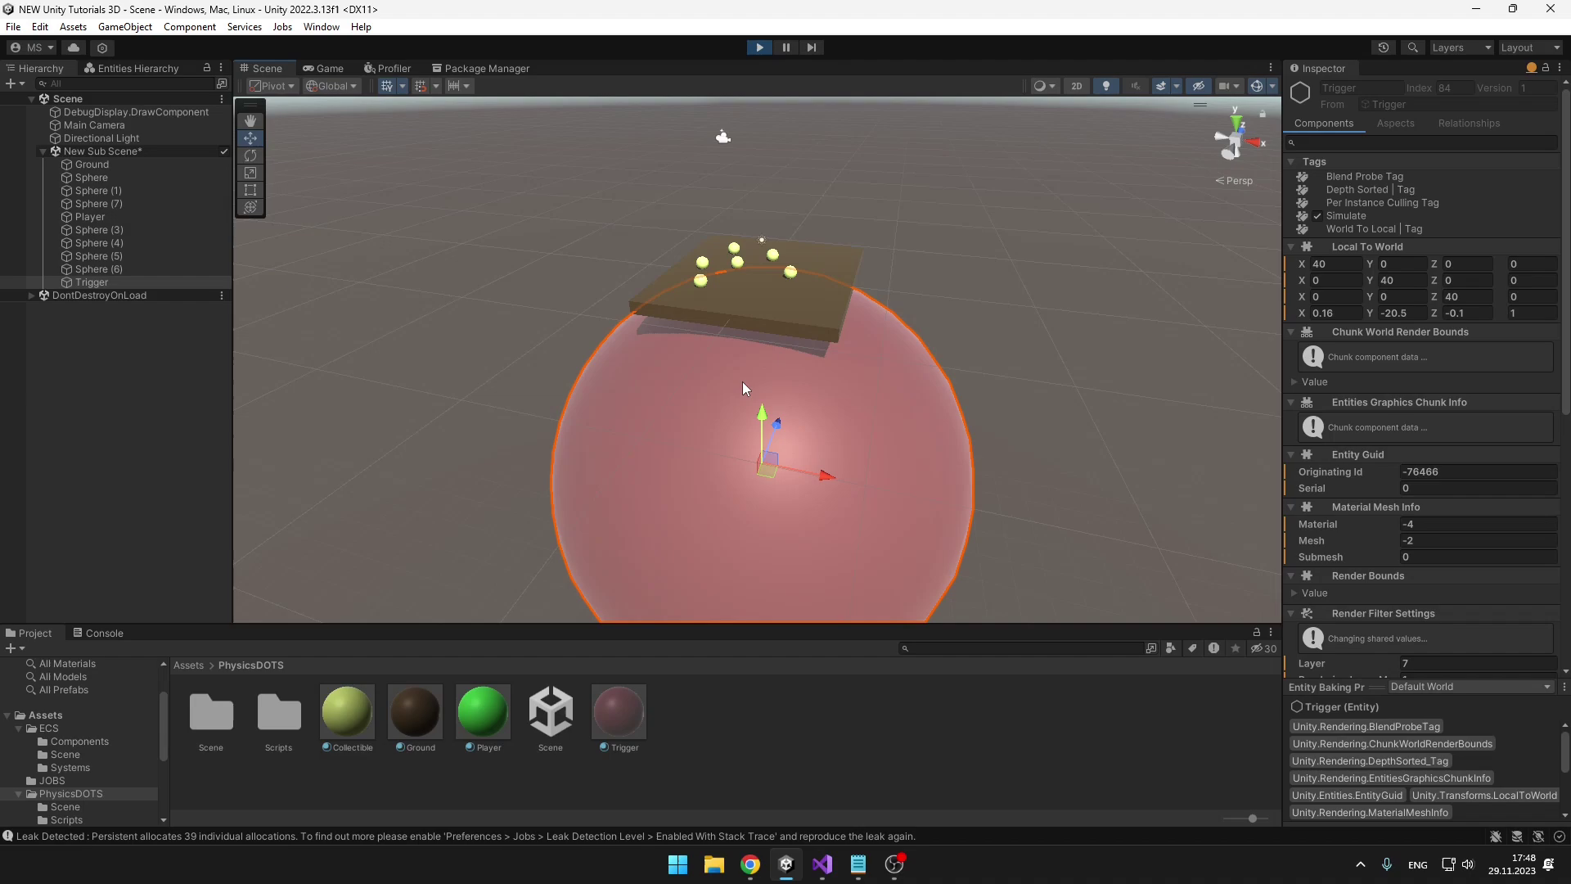
mouse_move(762, 421)
mouse_down()
mouse_move(763, 371)
mouse_move(788, 429)
mouse_move(778, 360)
mouse_move(769, 429)
mouse_move(763, 413)
mouse_up()
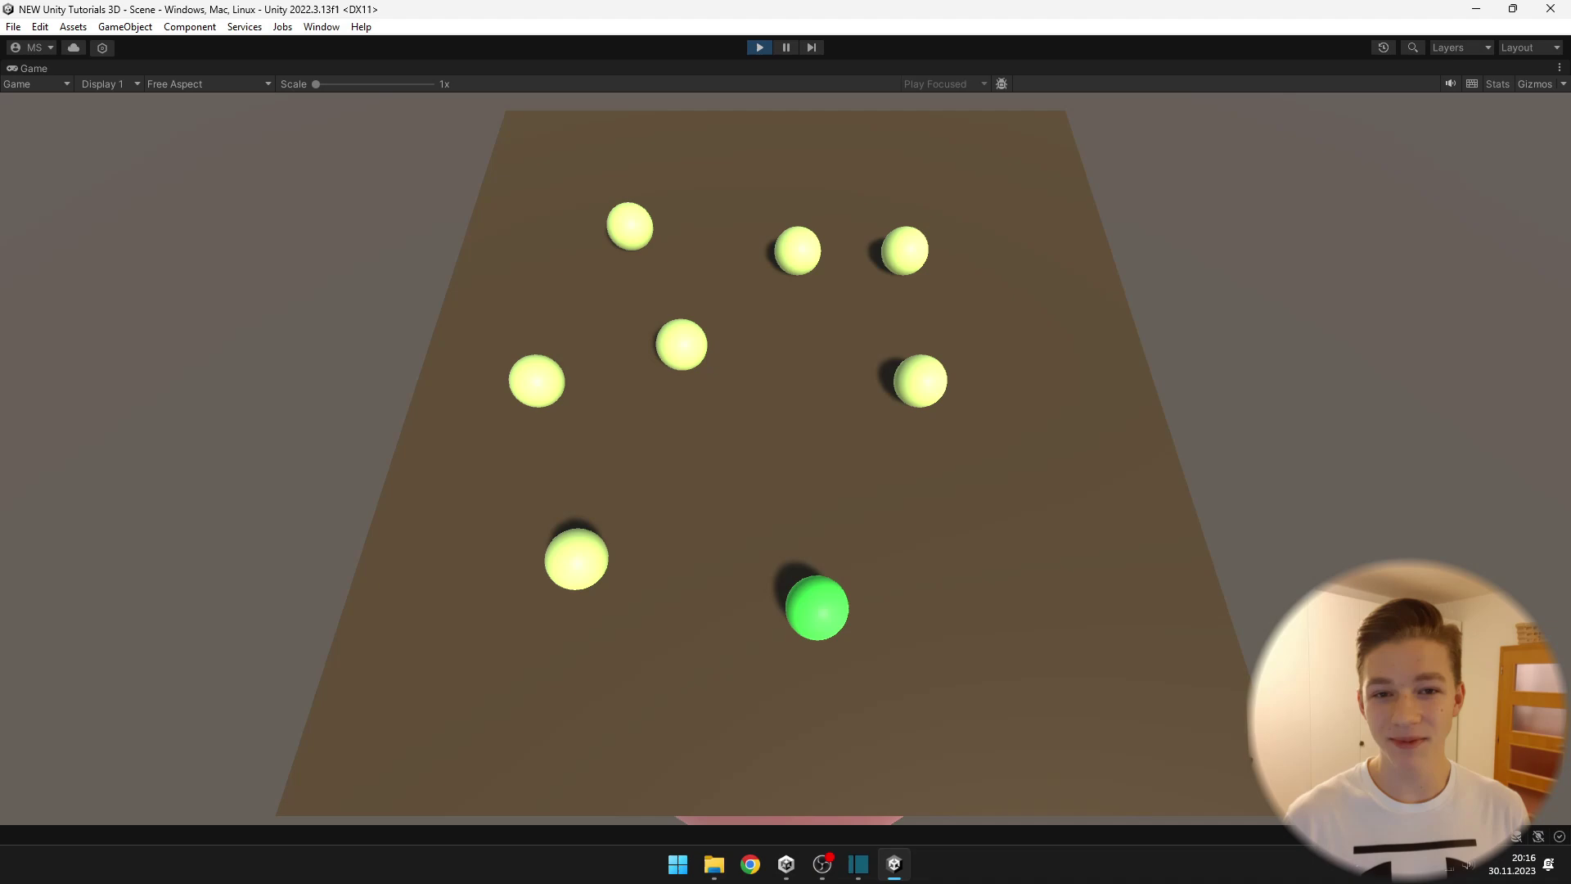
Steer the player ball around the plane with WASD, pushing the yellow balls
key(d)
key(w)
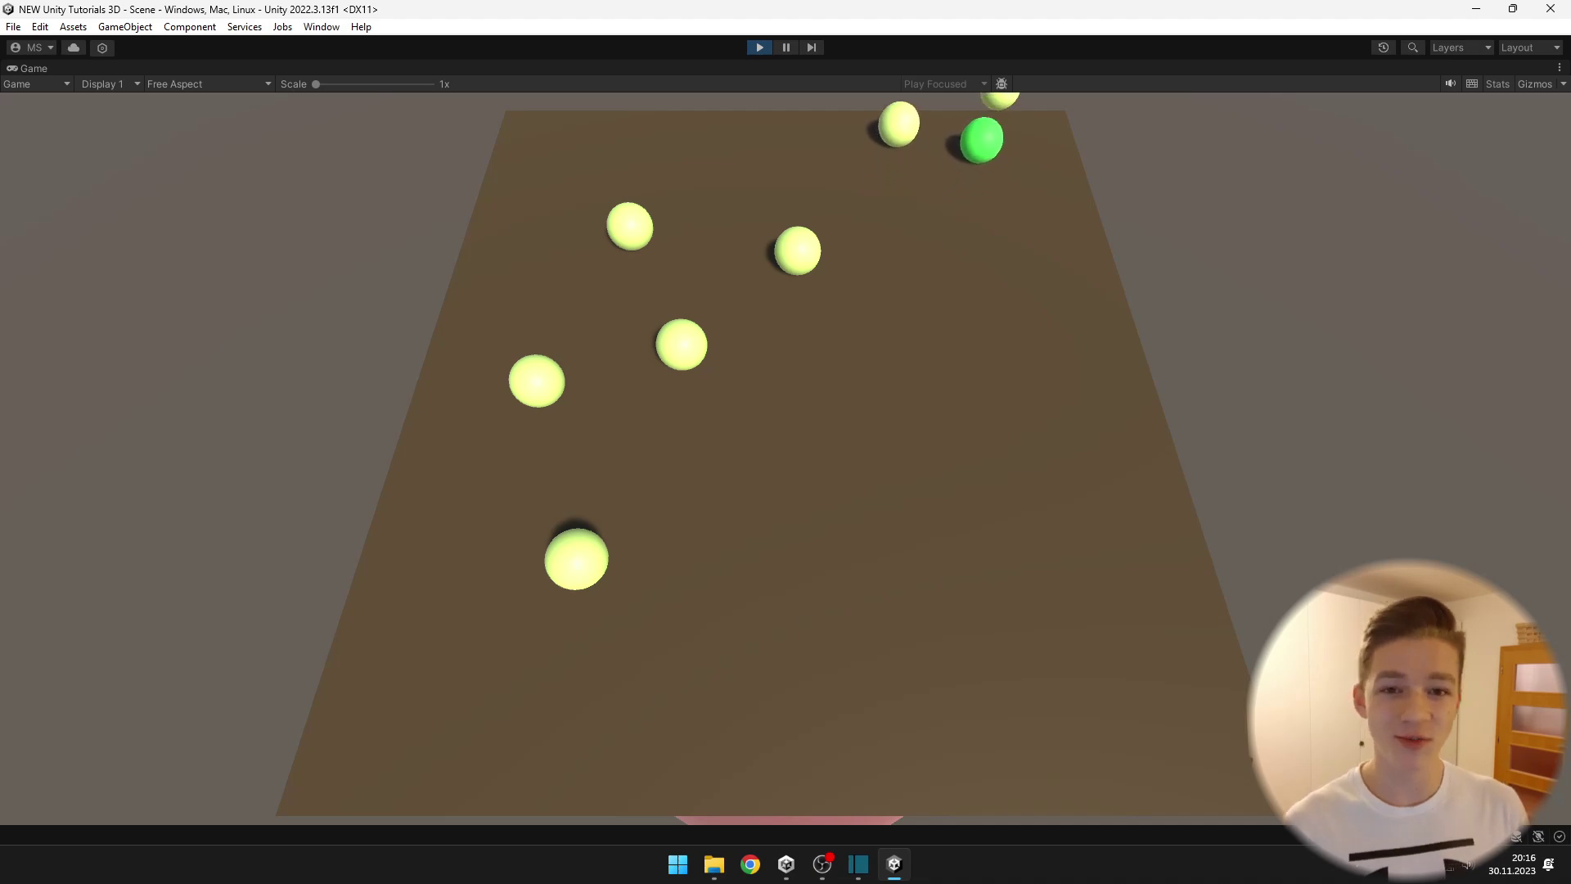
key(a)
key(s)
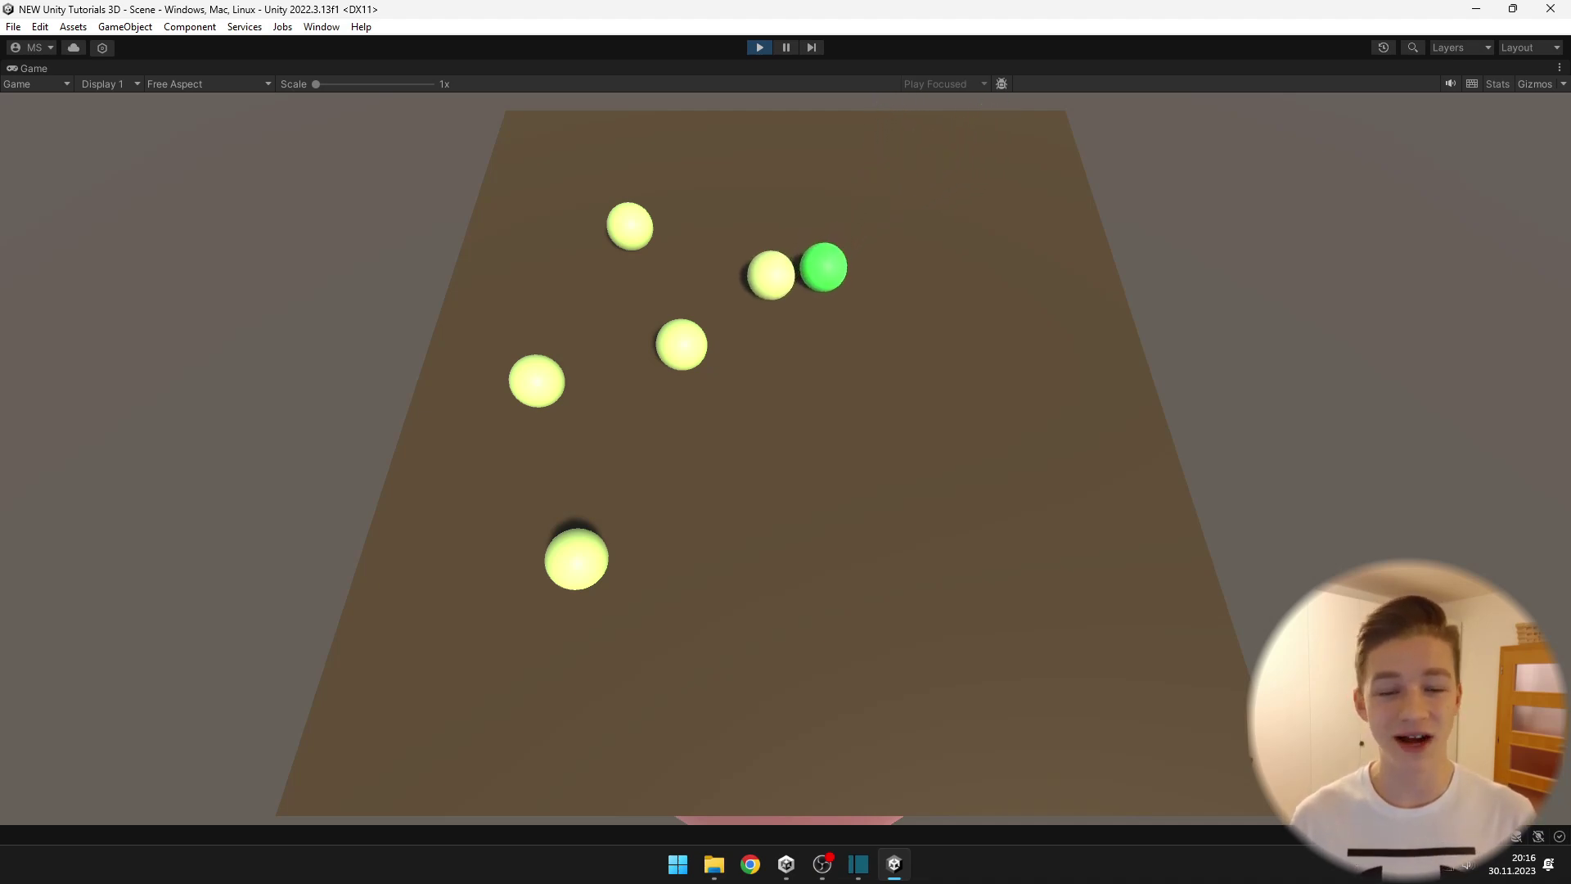
key(a)
key(w)
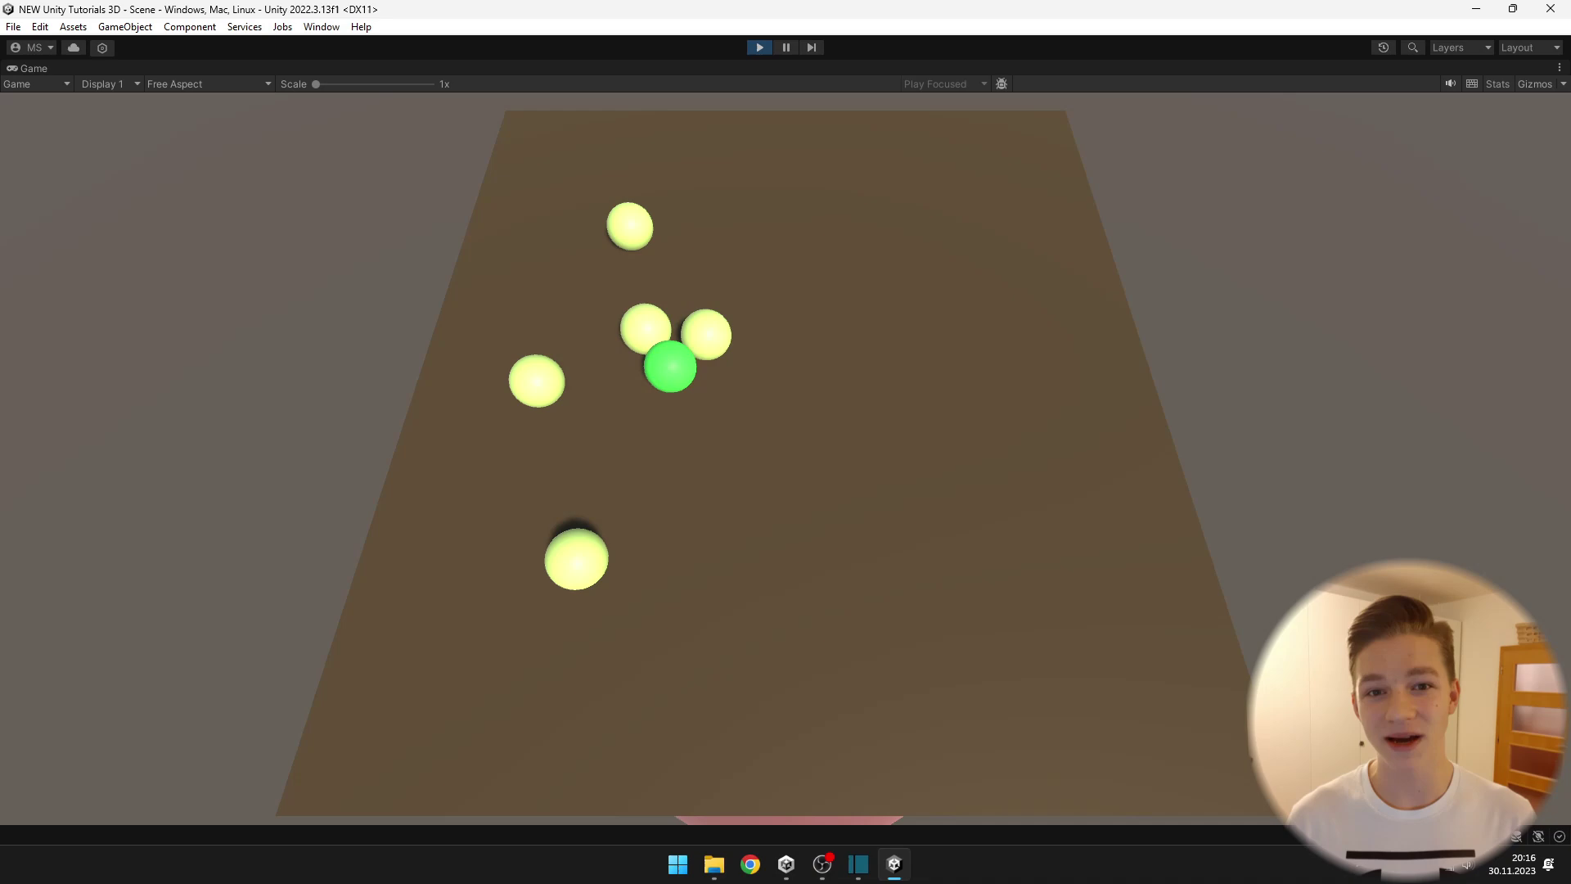
key(w)
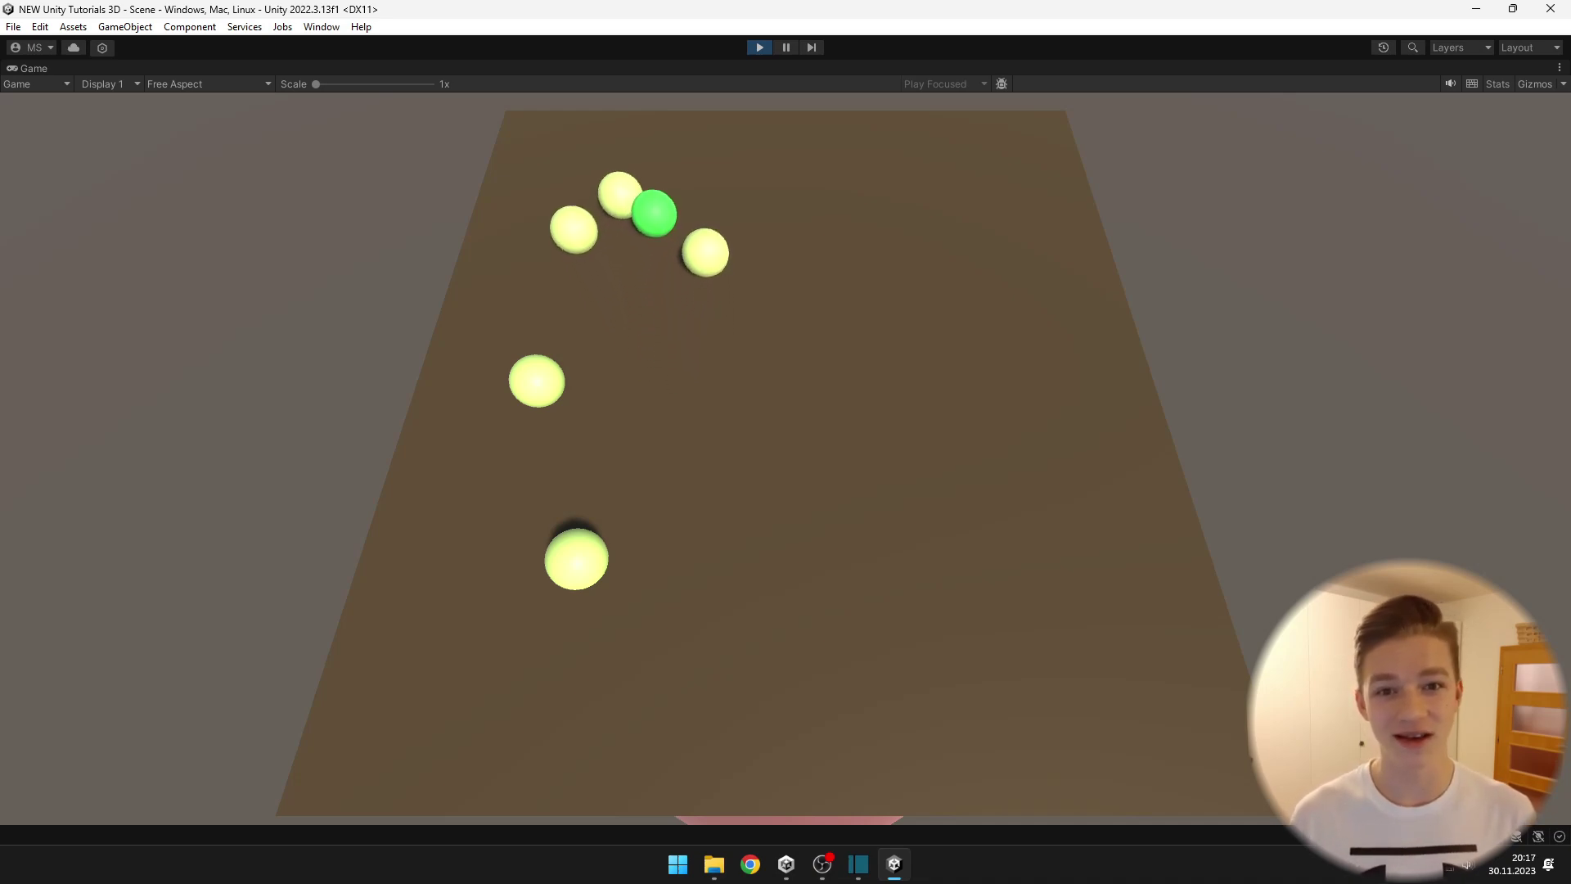
key(s)
key(d)
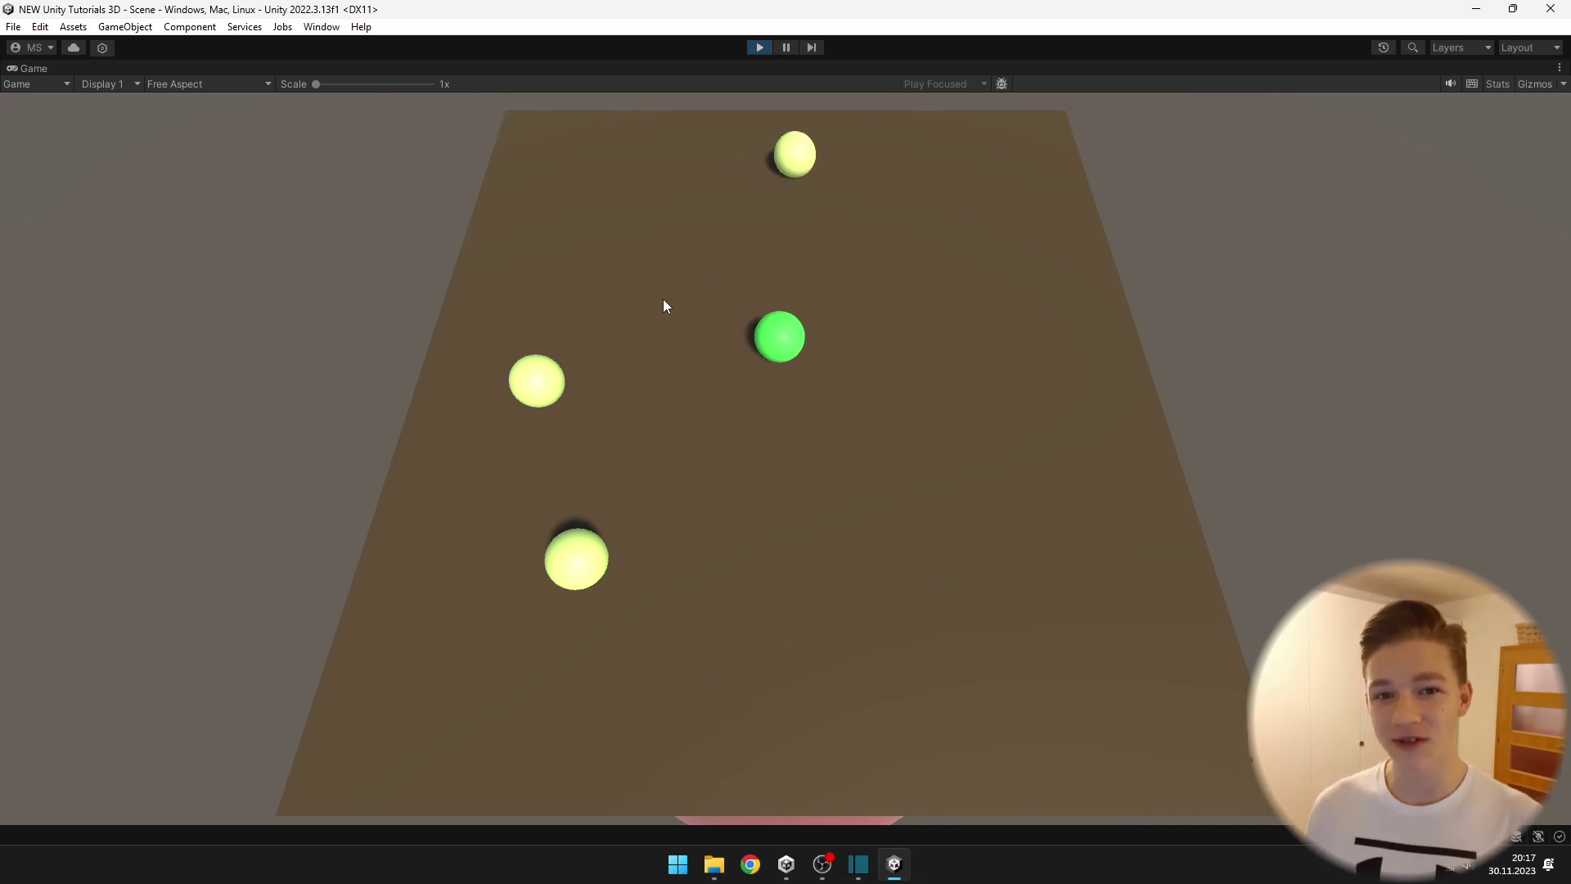
Restore the layout, select the red trigger sphere, view it from a low angle, then return to Game view
double_click(25, 68)
click(324, 73)
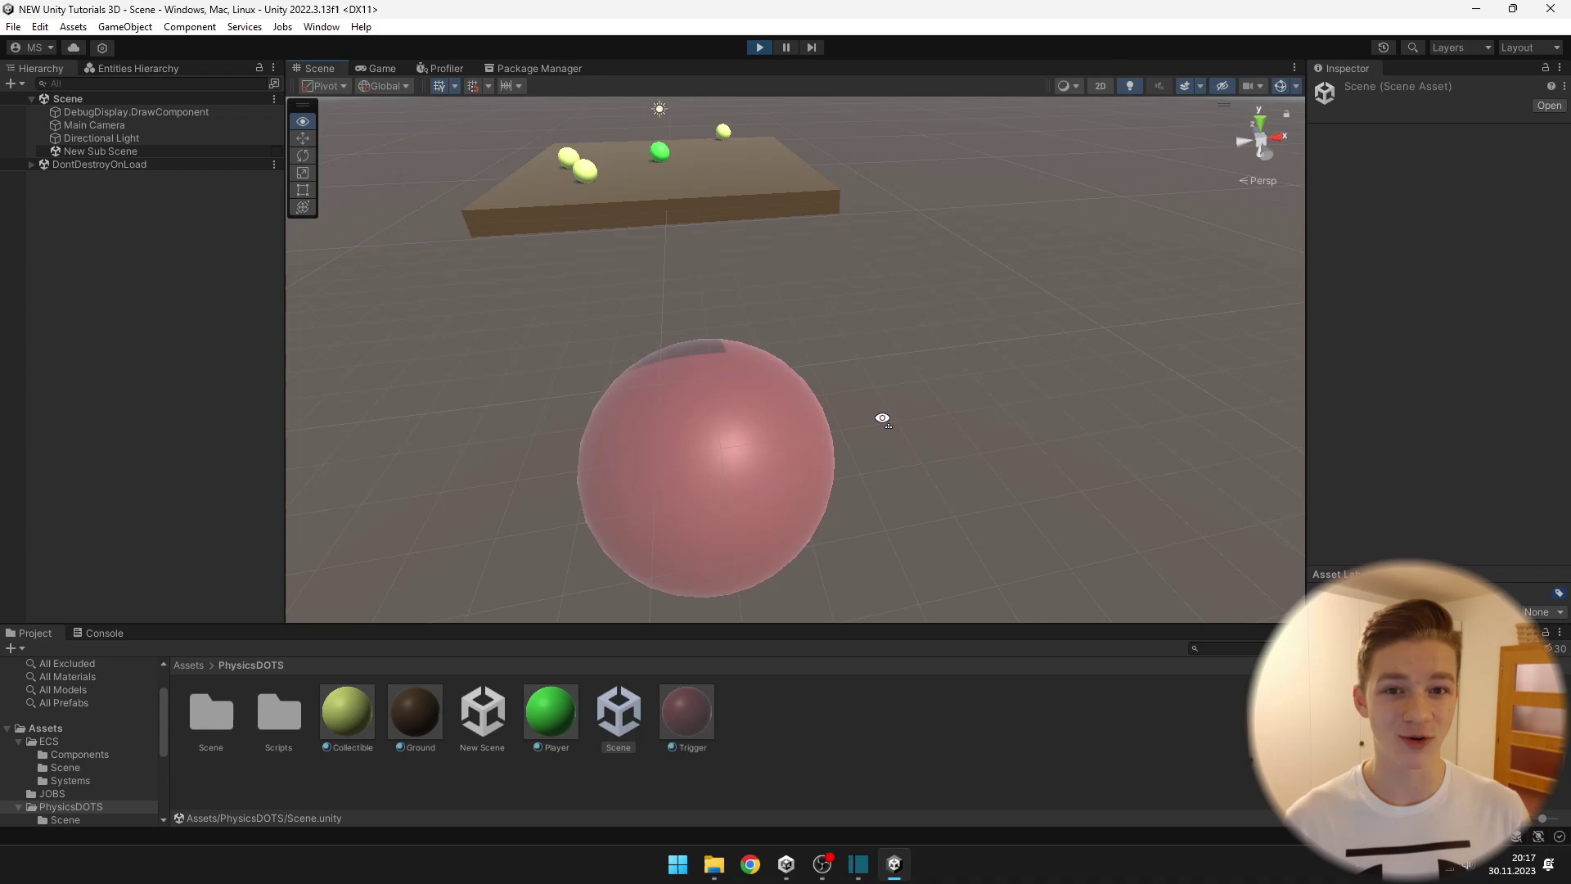
click(704, 430)
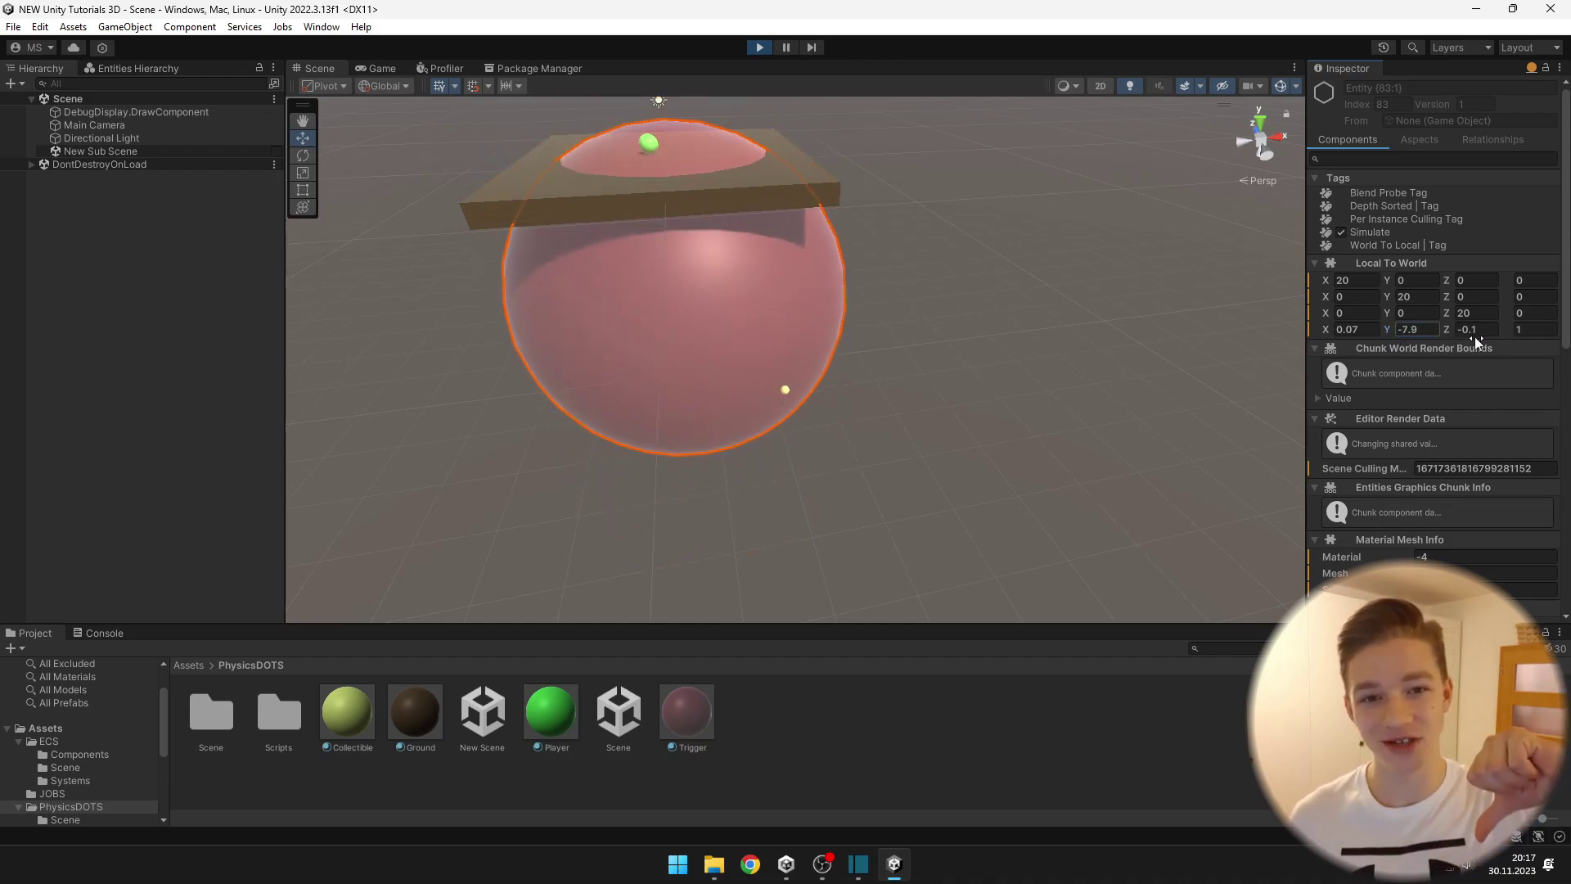
right_drag(851, 344, 649, 378)
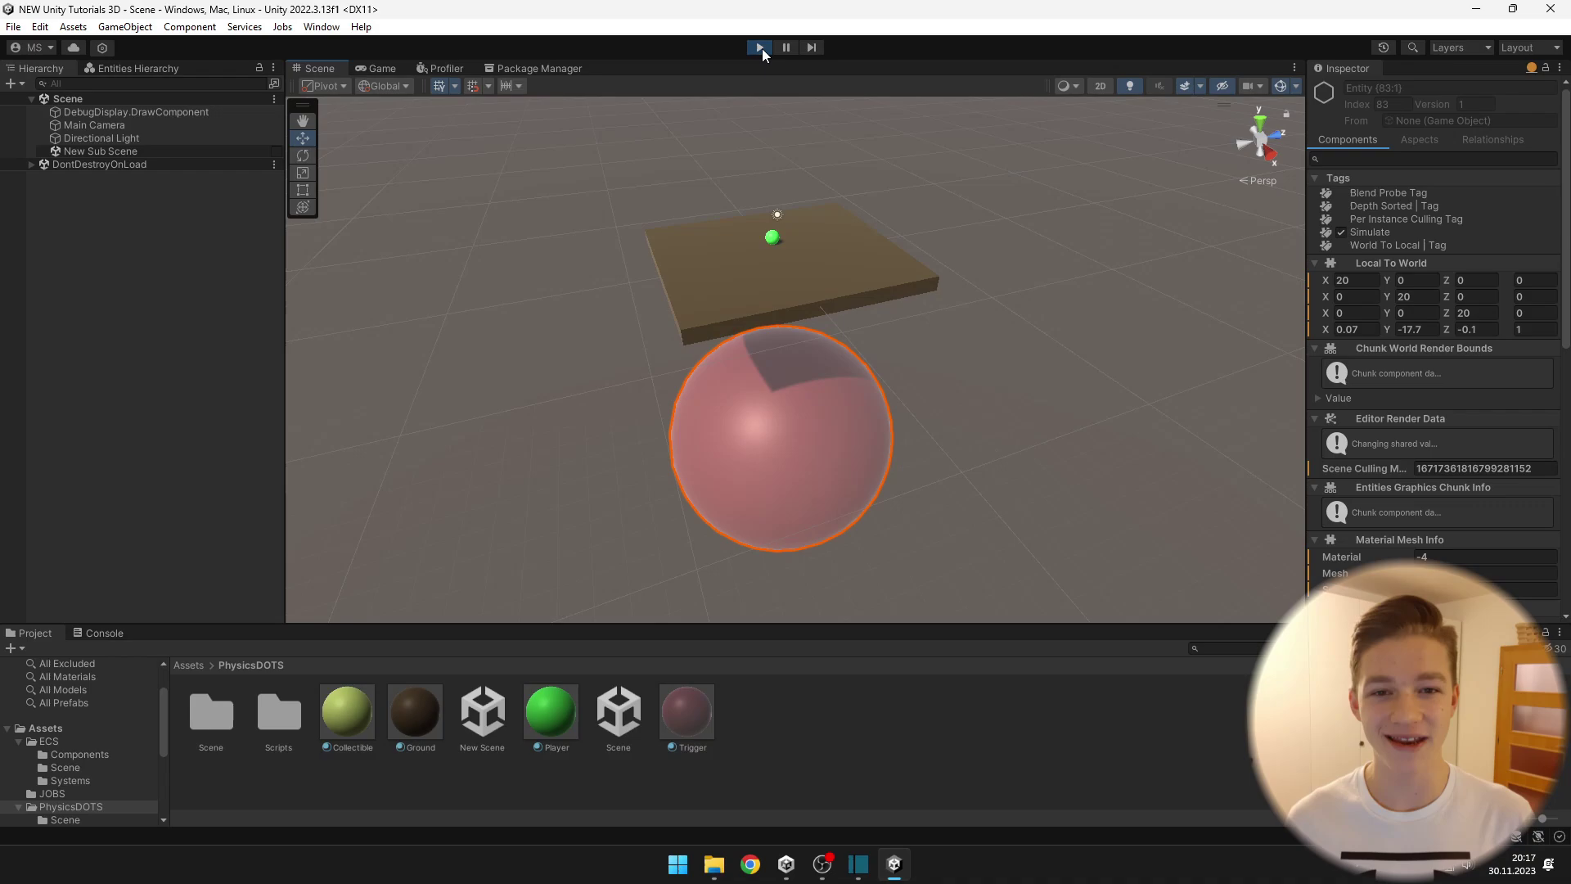
click(364, 68)
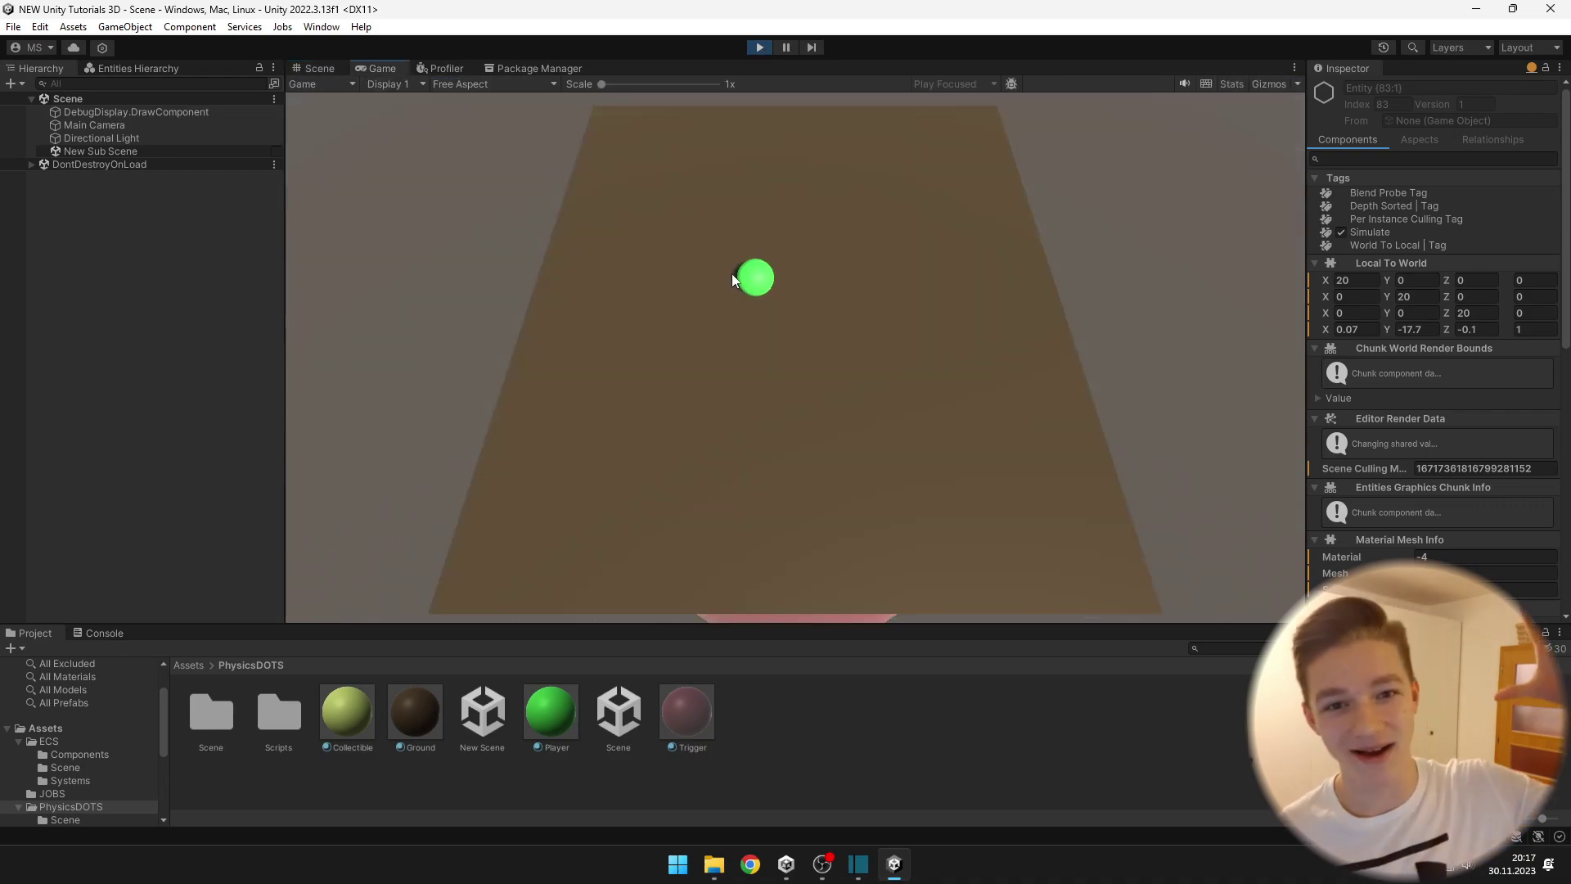